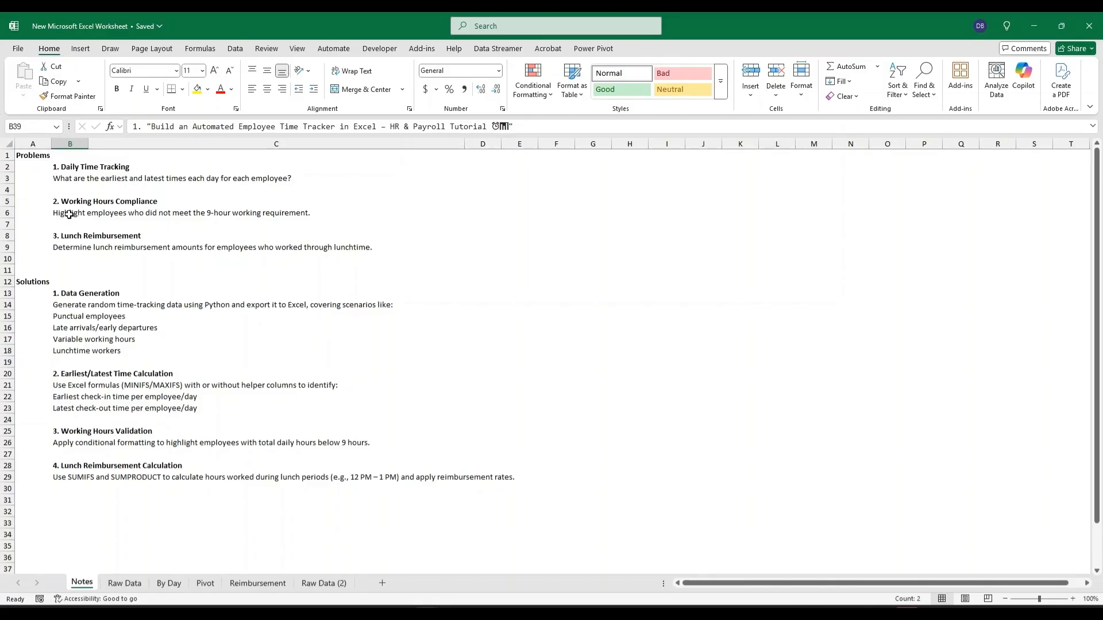
Review the problem notes, the raw card data, the earliest/latest pivot and the daily hours on the By Day sheet
click(73, 248)
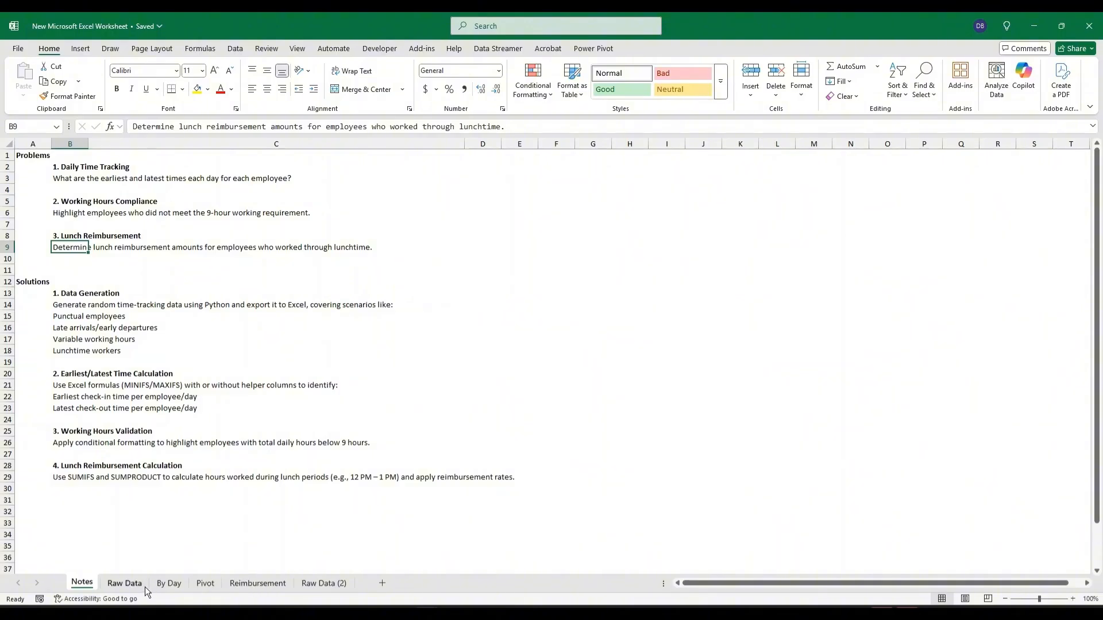
click(119, 584)
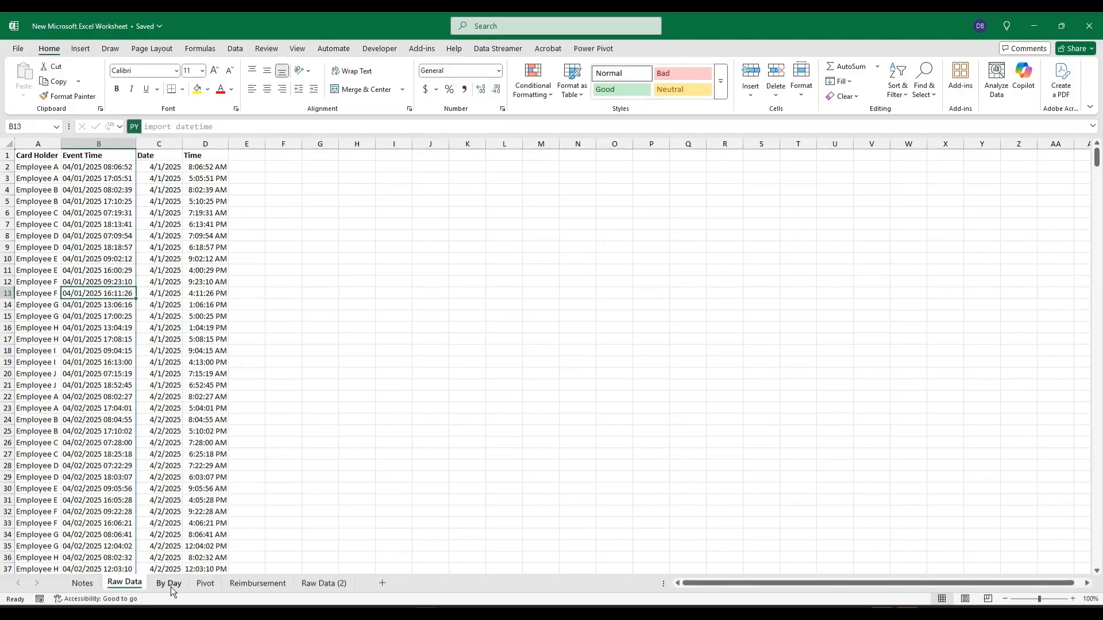
click(205, 584)
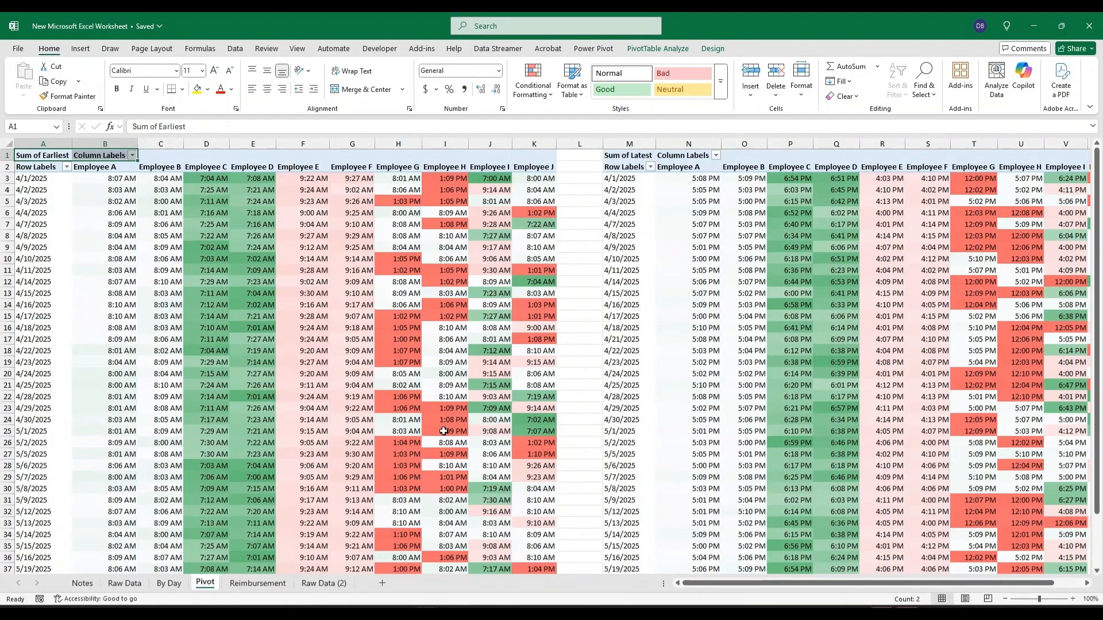
click(169, 586)
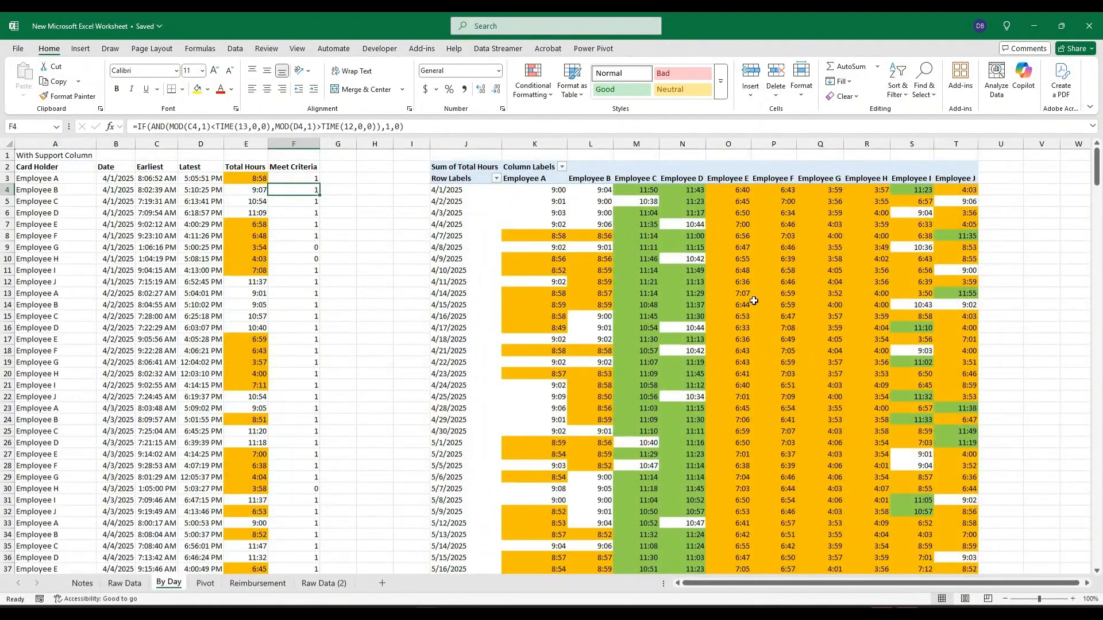
scroll(775, 428, down, 1)
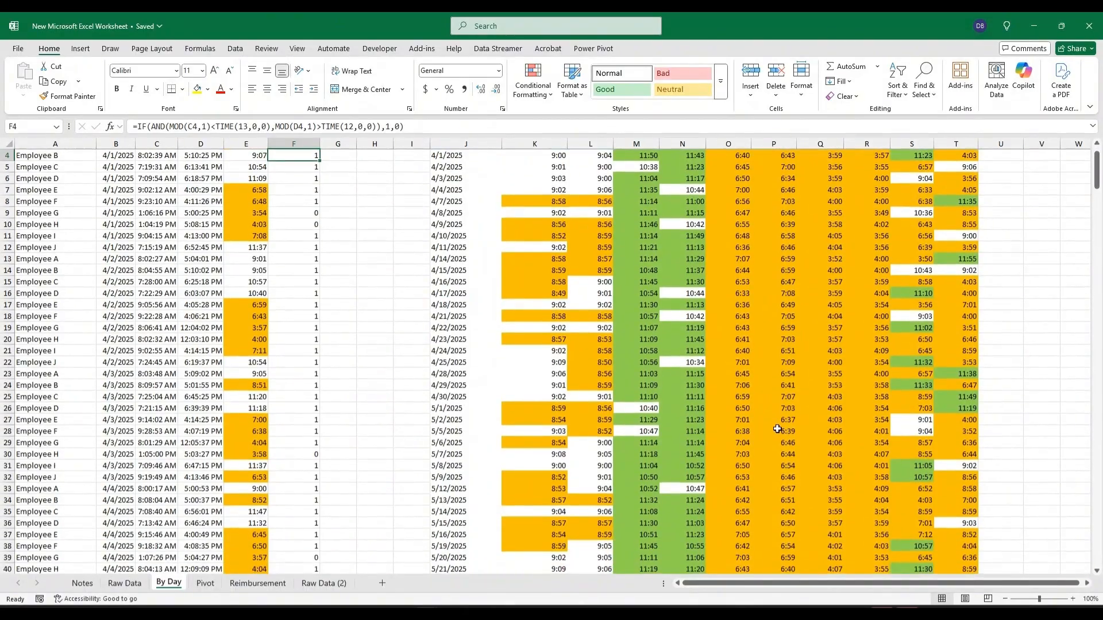
scroll(779, 429, down, 3)
scroll(782, 428, up, 4)
Examine the card holder and criteria formulas on the Reimbursement sheet, and look through the Raw Data (2) sheet
click(257, 583)
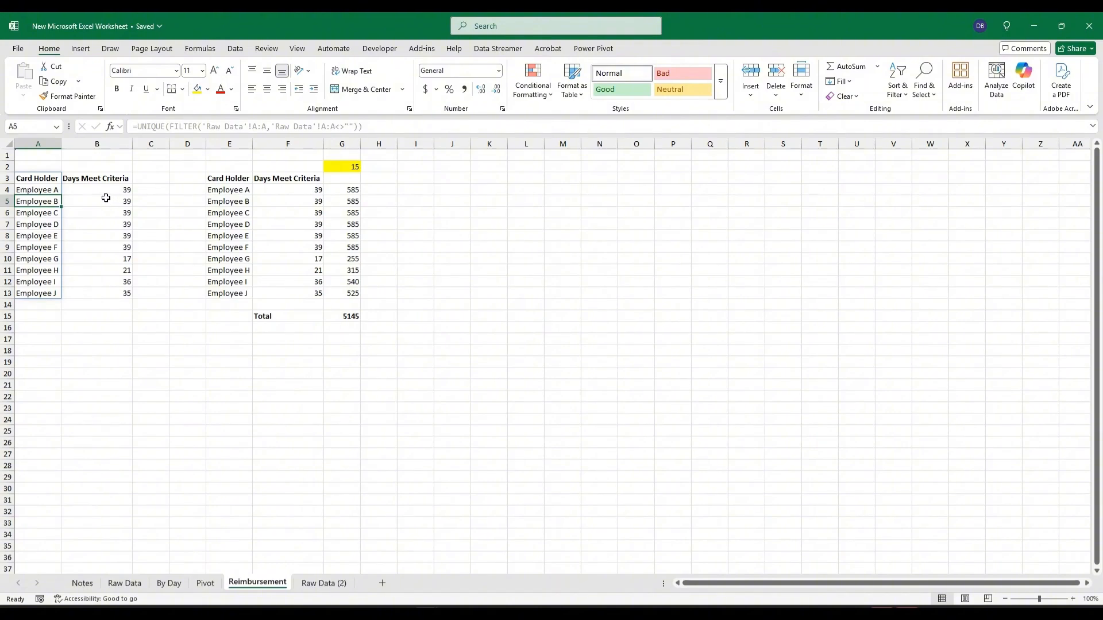
click(243, 189)
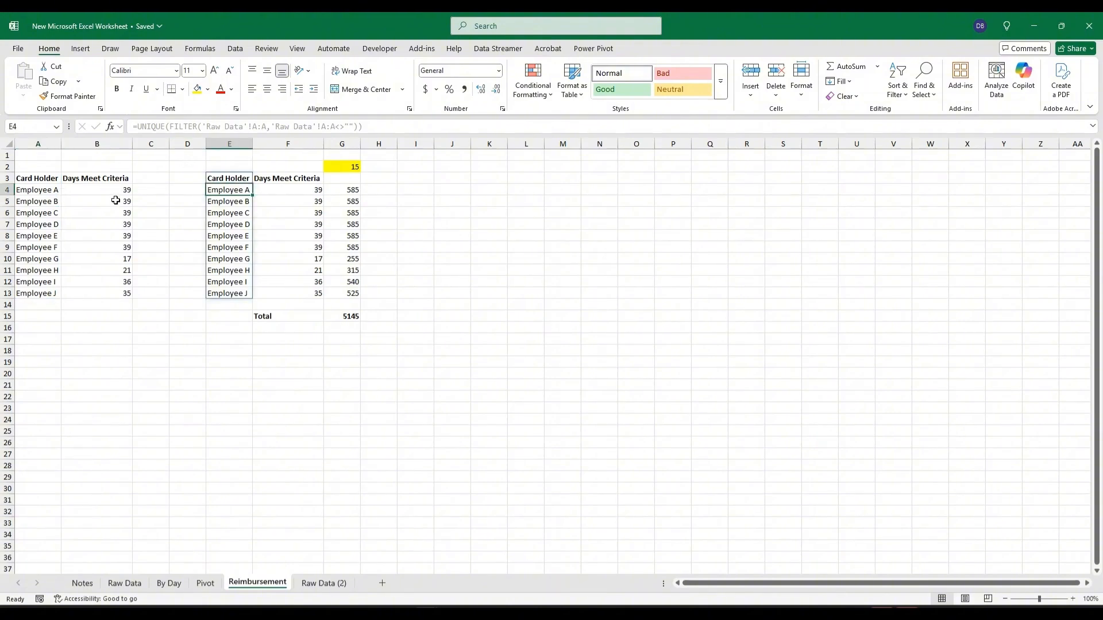
click(116, 200)
click(297, 204)
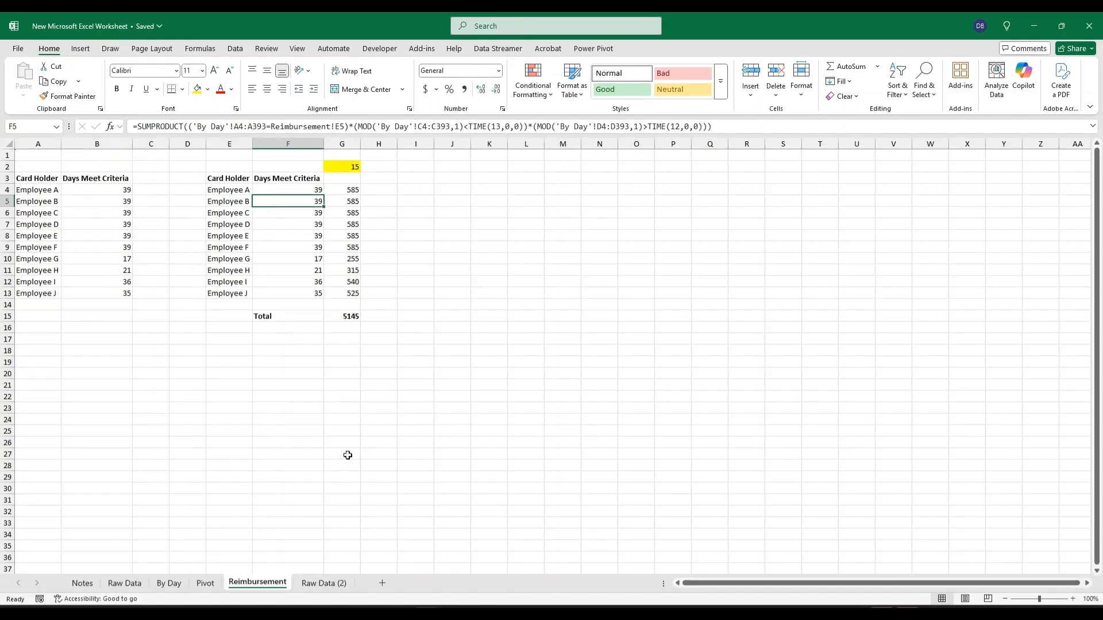
key(ctrl+Page_Down)
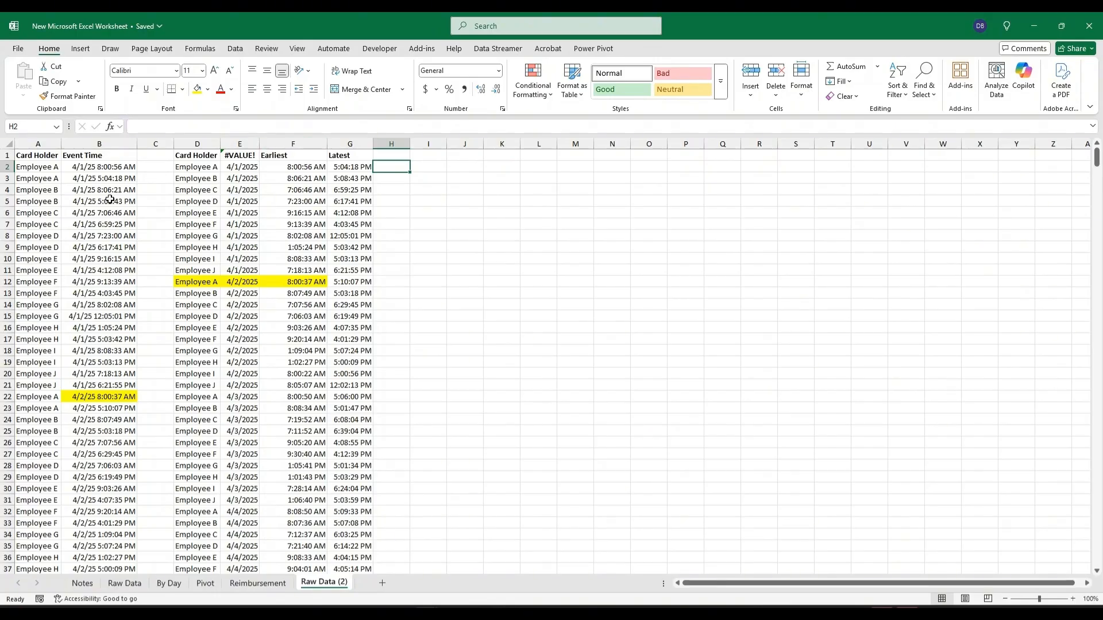
click(87, 584)
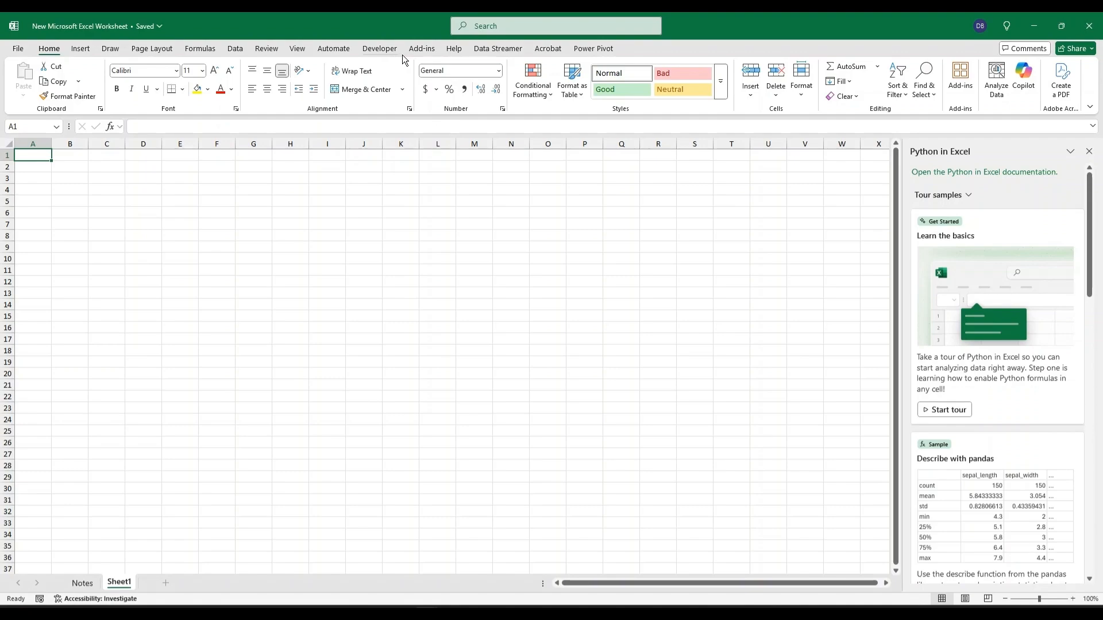
Enter a Python formula in A1 of Sheet1 that generates dummy employee event times from 2025-04-01 to 2025-05-23 and returns df
click(199, 50)
click(348, 83)
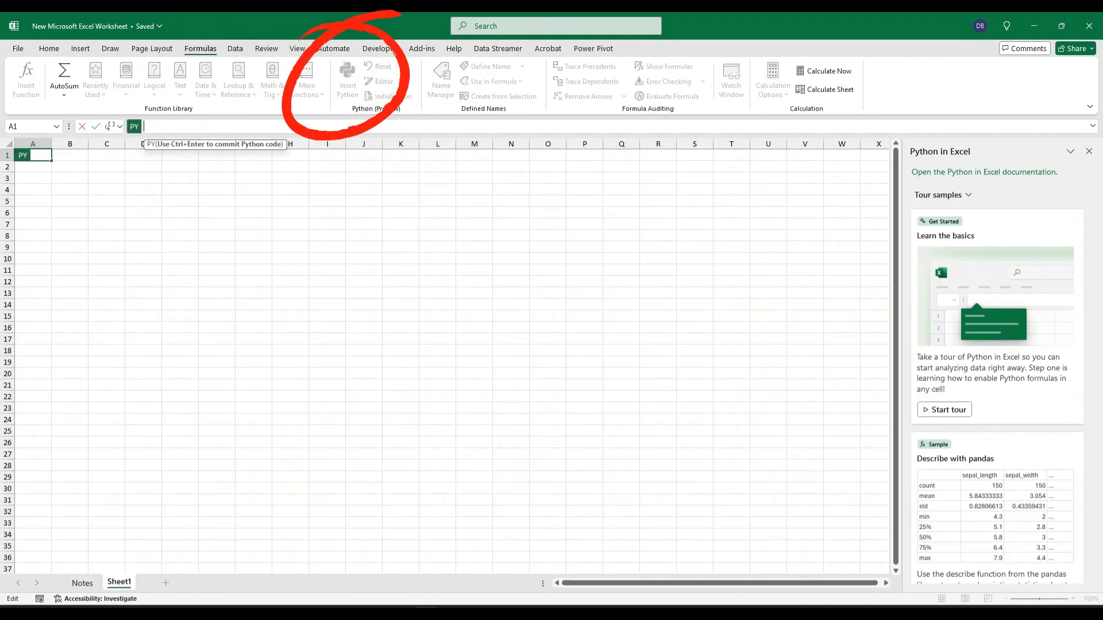
text(import datetime)
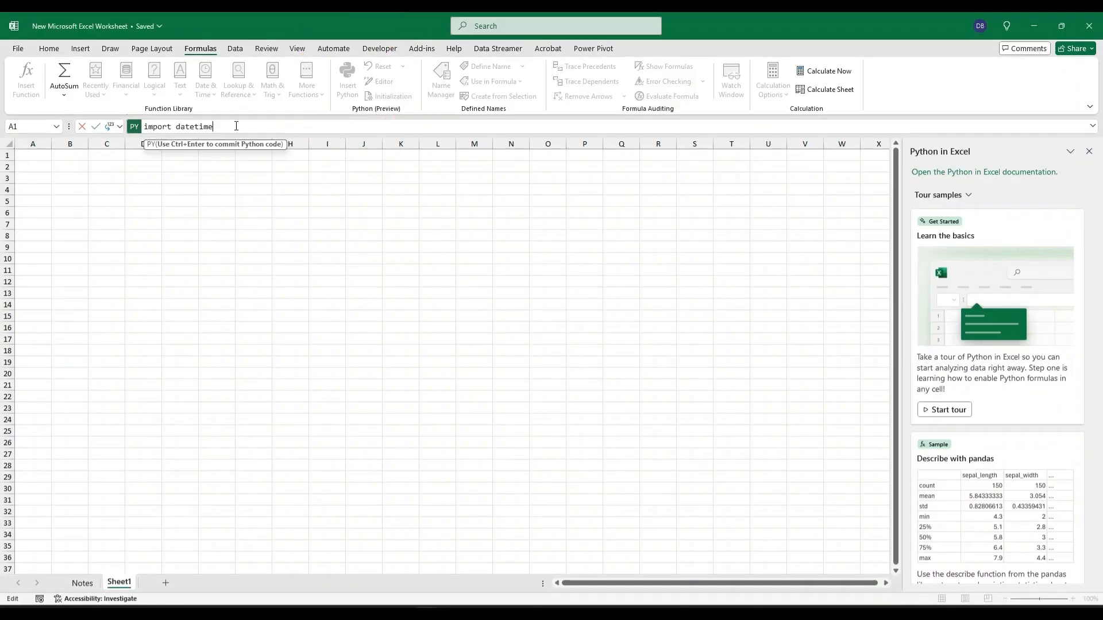
key(ctrl+a)
click(236, 126)
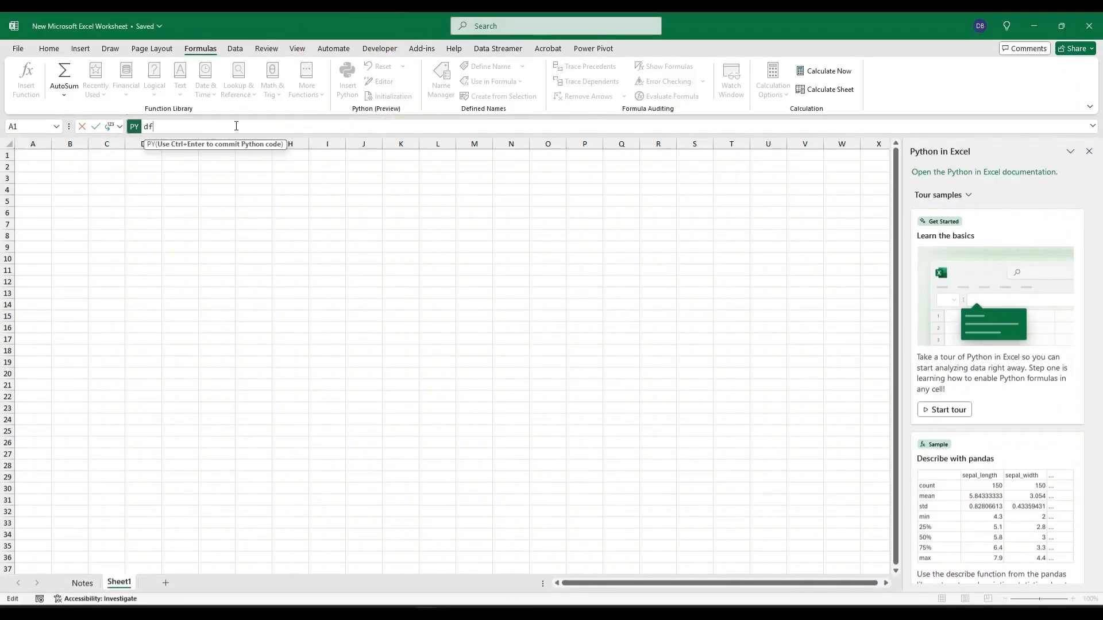
click(1092, 125)
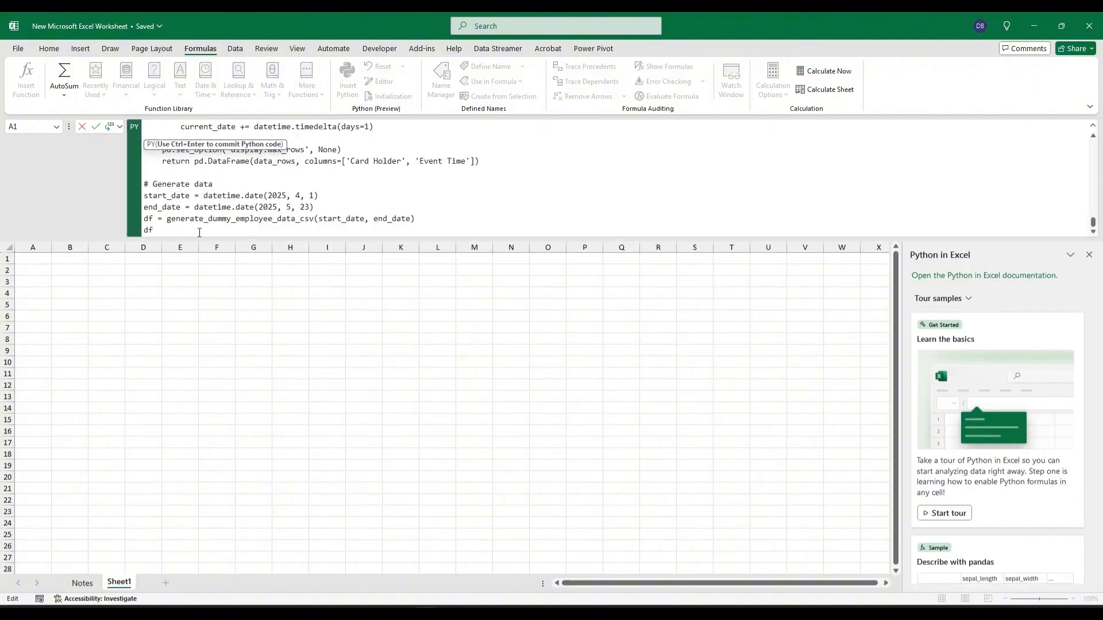
key(ctrl+Return)
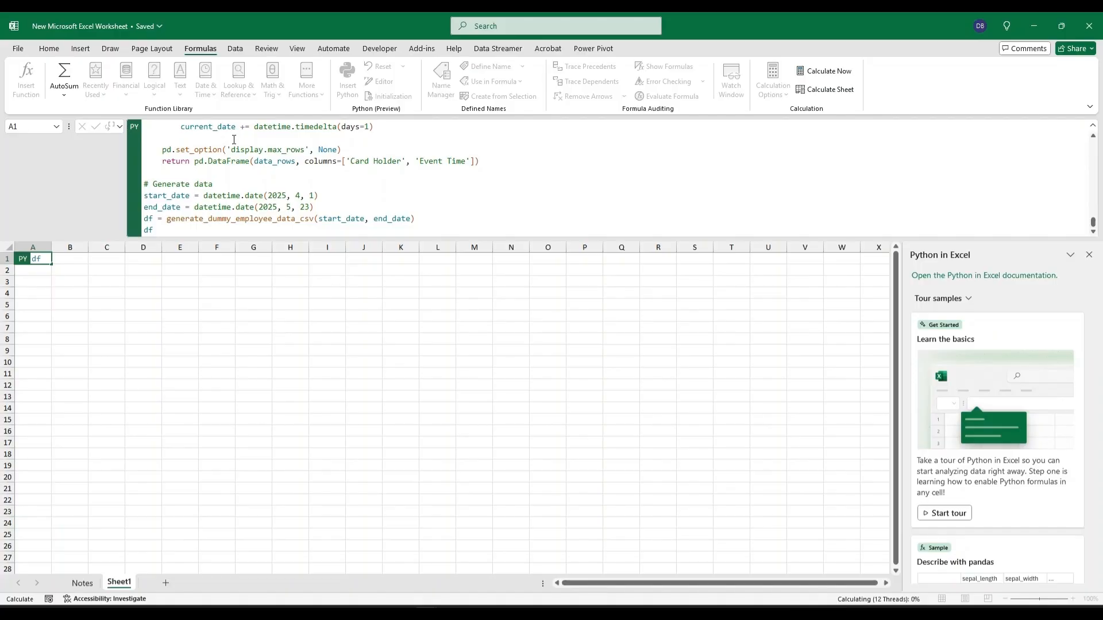
click(1092, 126)
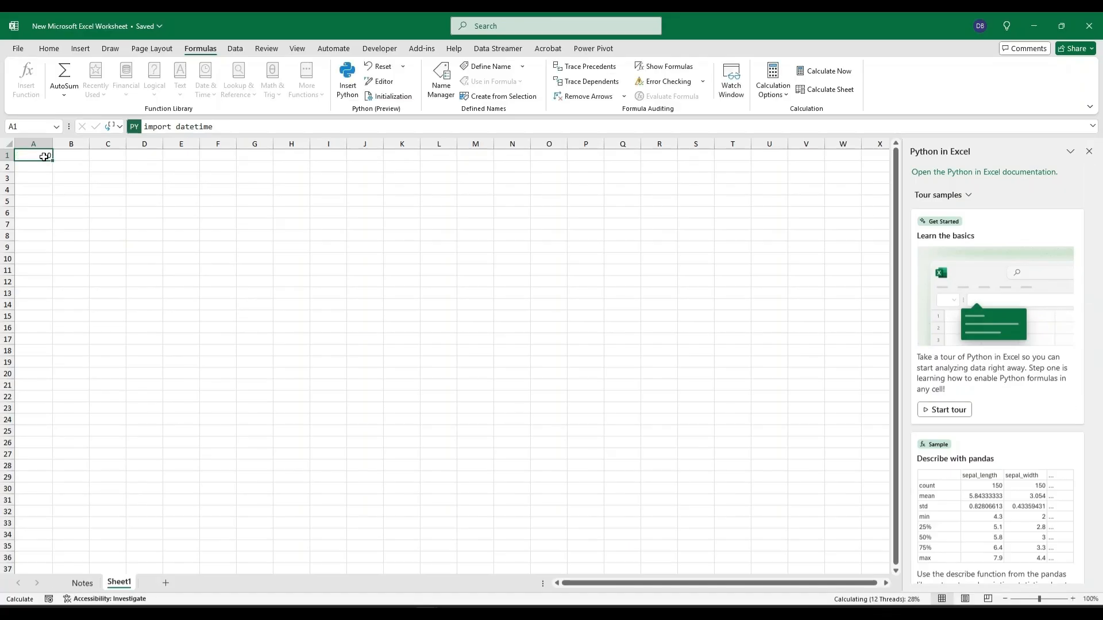
Output the Python result in A1 as Excel values and fit the Event Time column to its contents
click(115, 125)
click(150, 176)
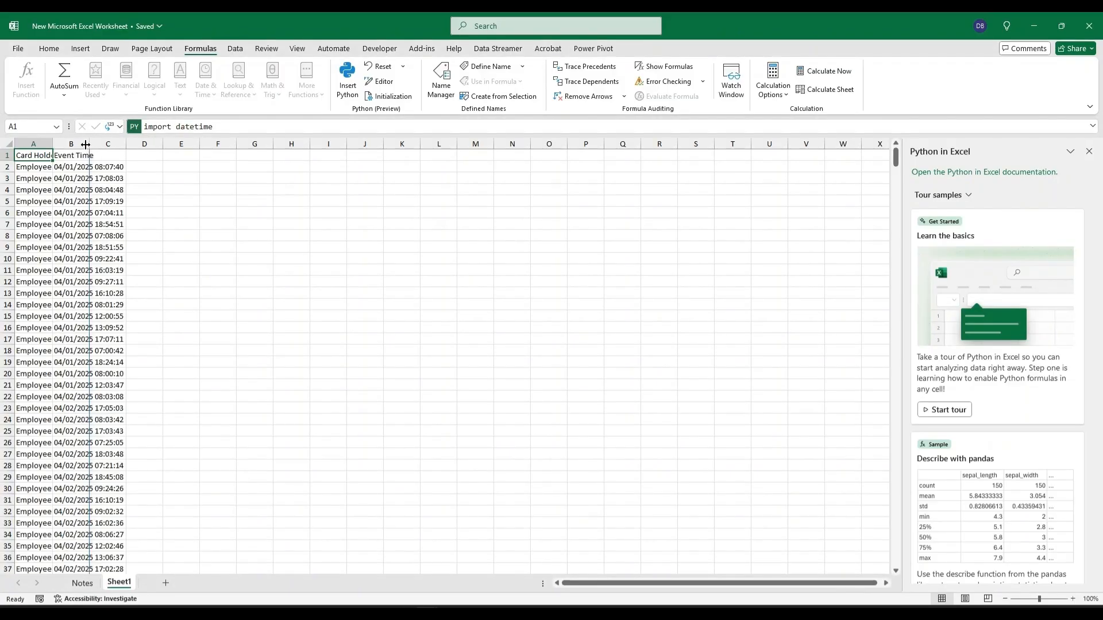
double_click(89, 143)
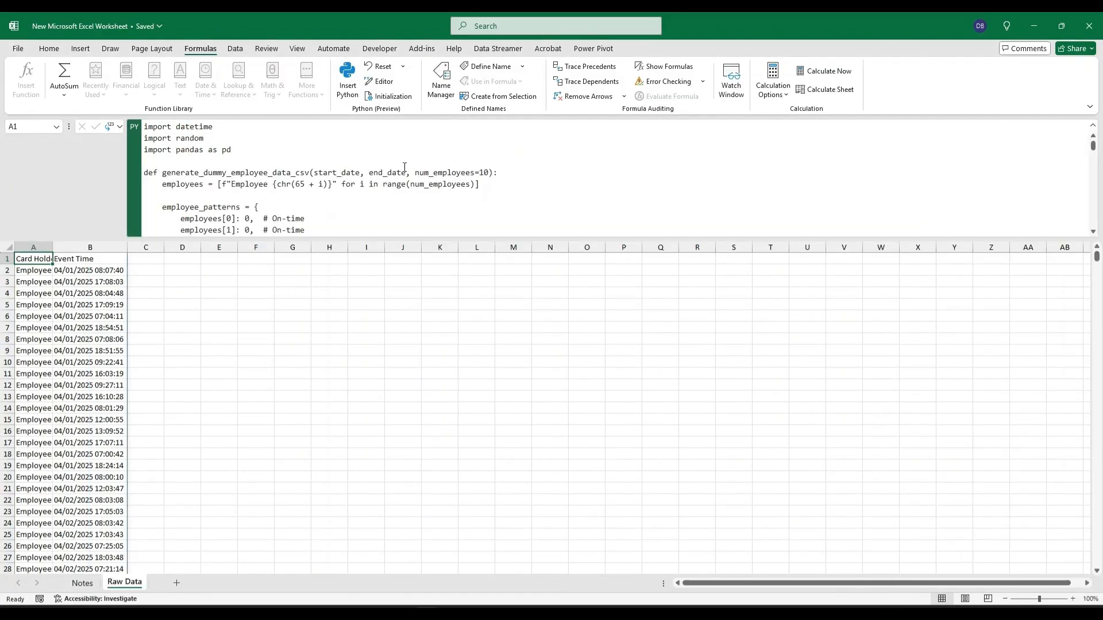
Examine the employee work patterns defined in the Python code of cell A1
scroll(404, 167, down, 2)
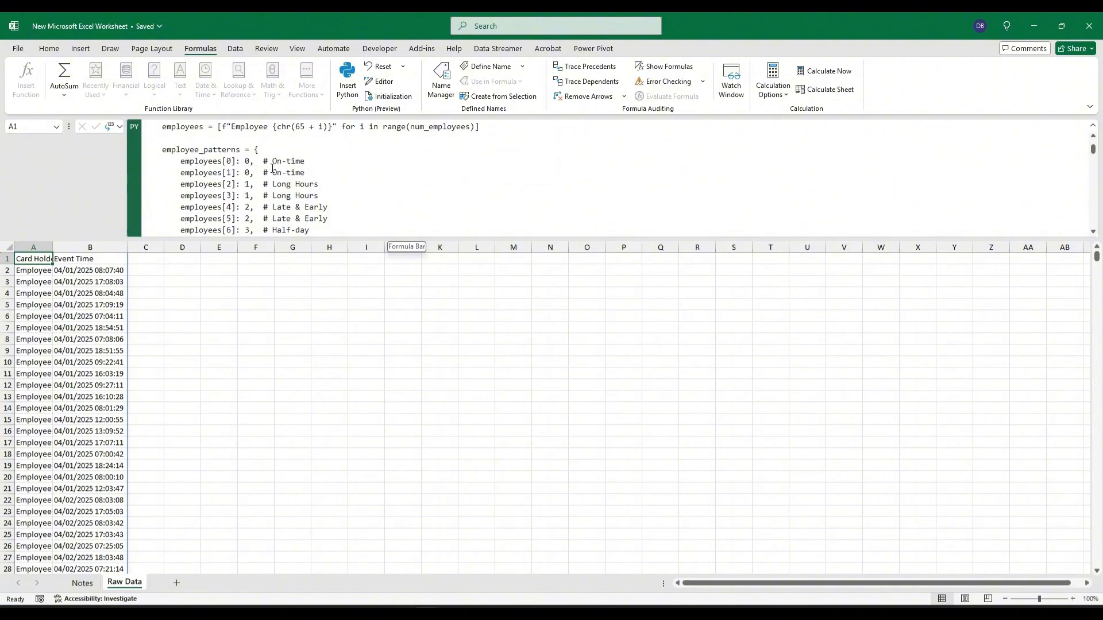
scroll(286, 173, down, 1)
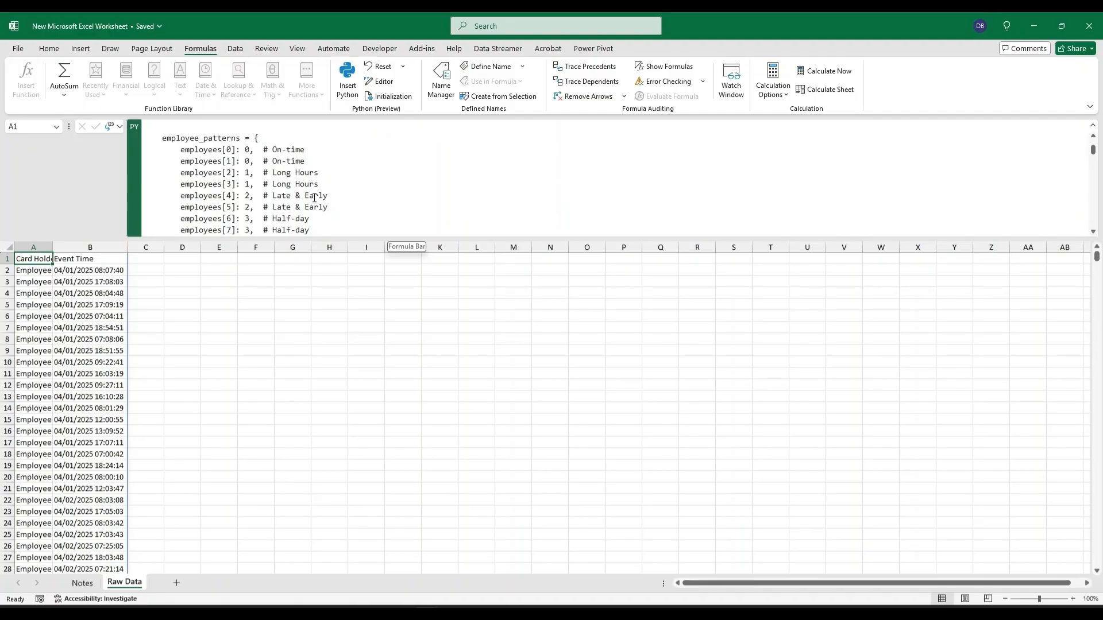
scroll(323, 208, down, 3)
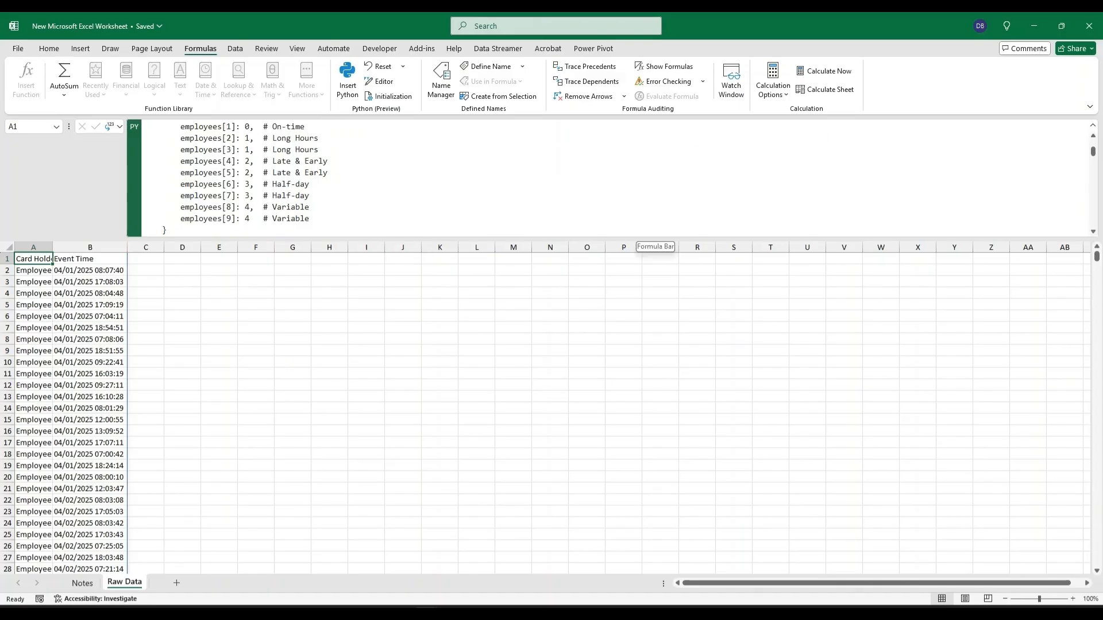
click(1092, 125)
Make the header row bold and fit the Card Holder column to its contents
click(3, 155)
click(182, 199)
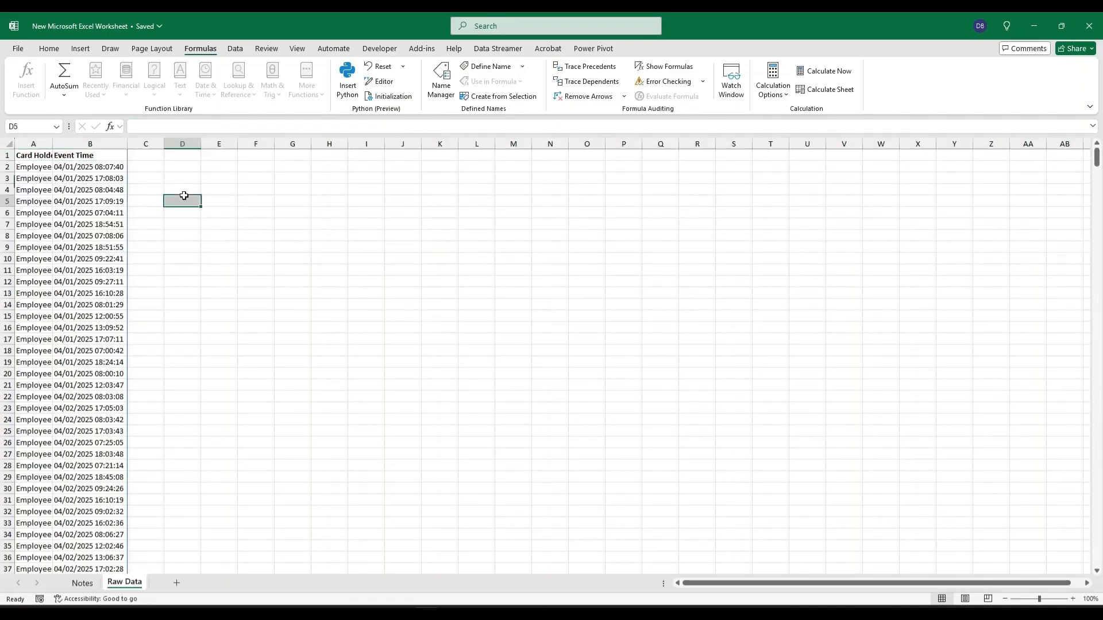
click(146, 167)
drag(53, 142, 53, 141)
double_click(53, 141)
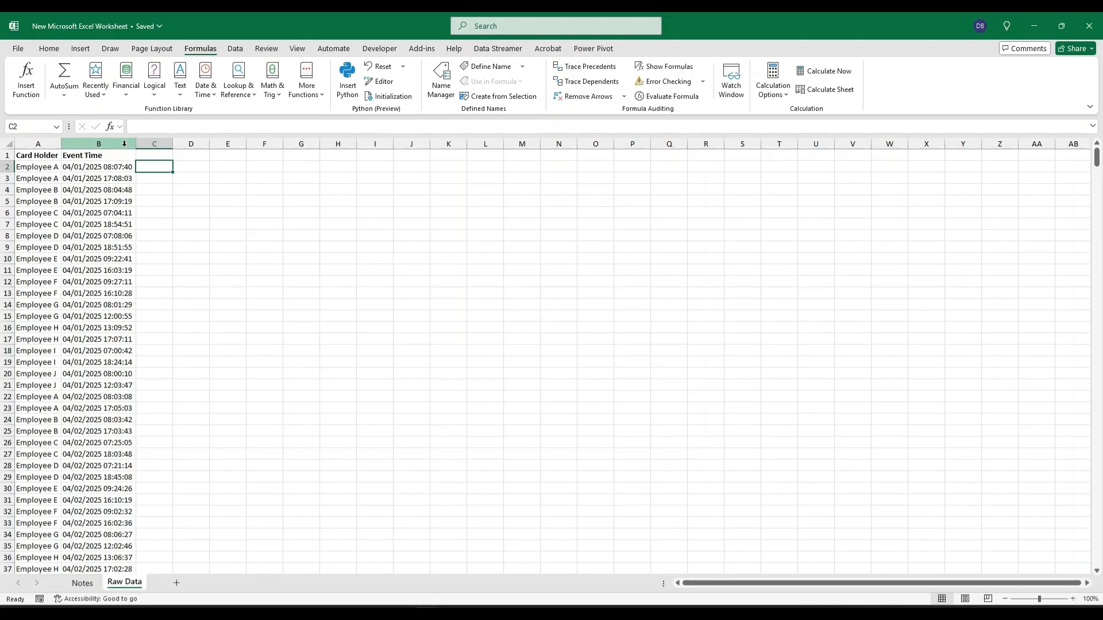
Add the column headers "Date" in C1 and "Time" in D1 beside the Event Time column
click(124, 143)
click(125, 169)
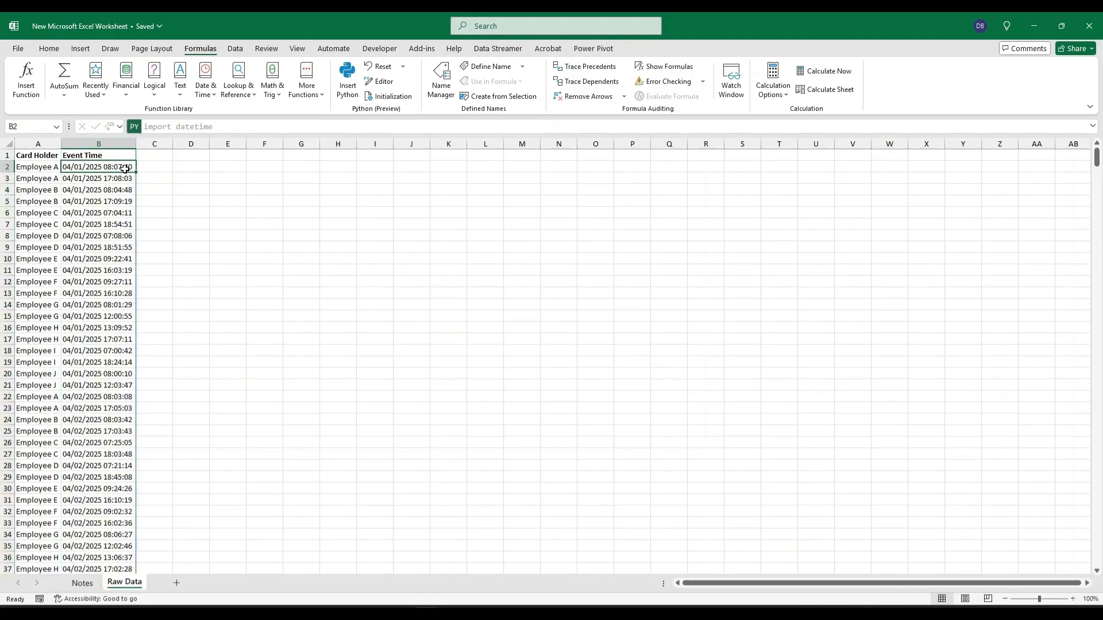
click(155, 168)
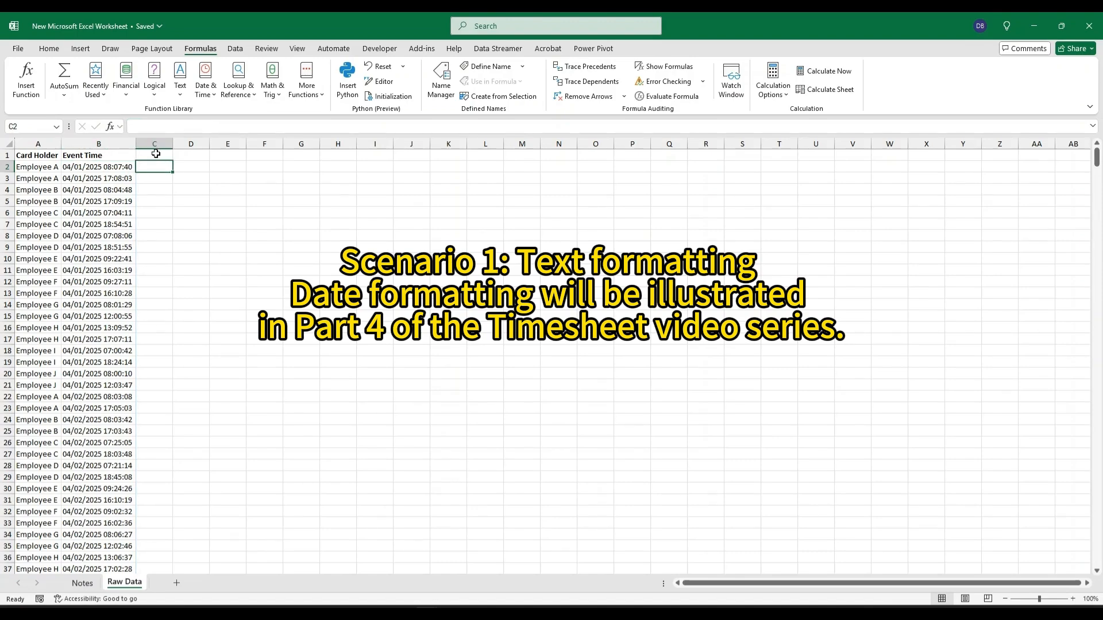
click(156, 153)
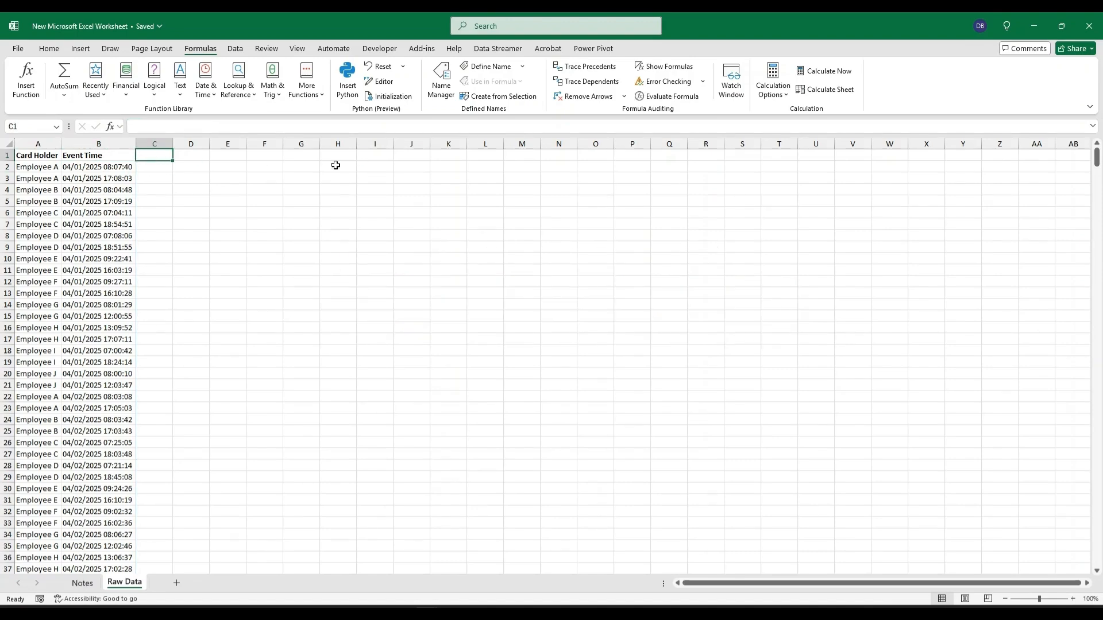
text(Date)
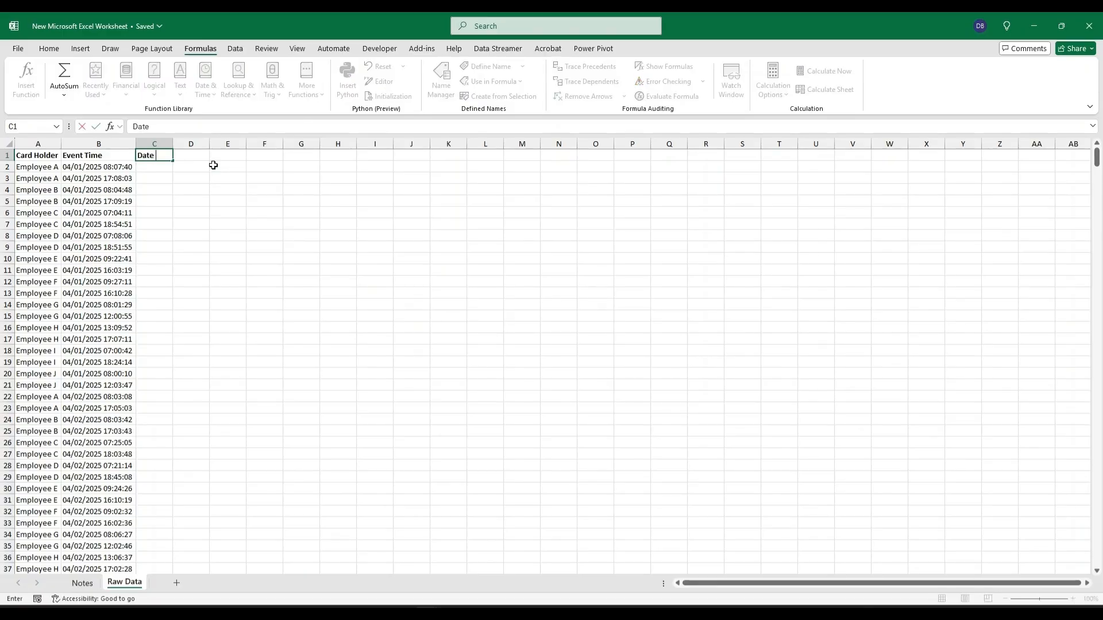
key(Tab)
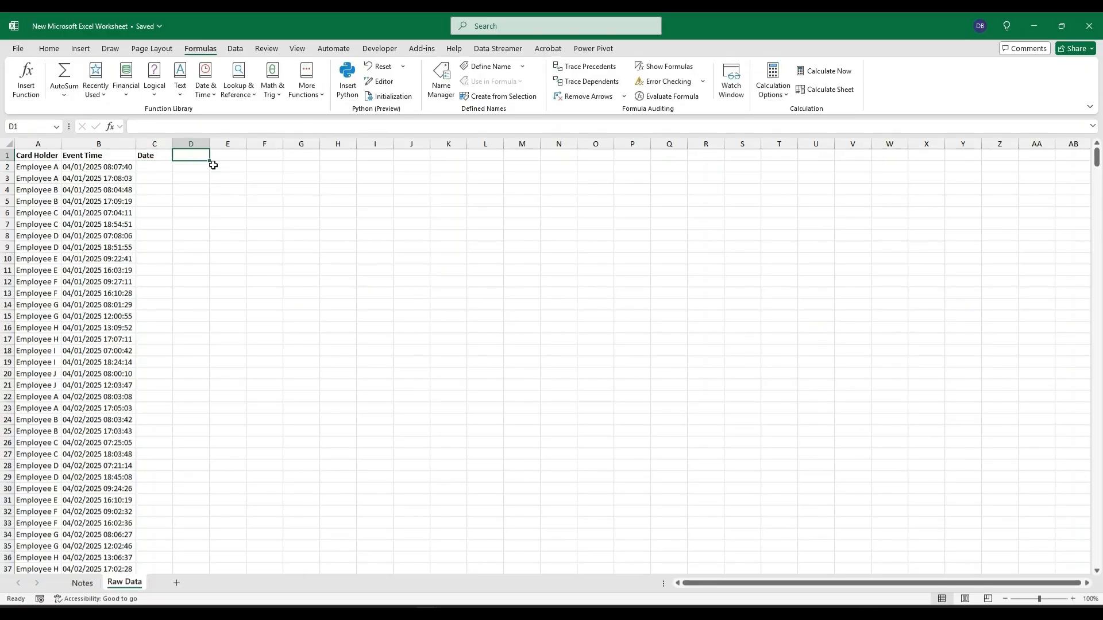
text(Time)
key(Return)
Enter the formula =IF(ISBLANK(A2),"",INT(B2)) in C2 to extract the date, accepting the closing-bracket correction
text(=if)
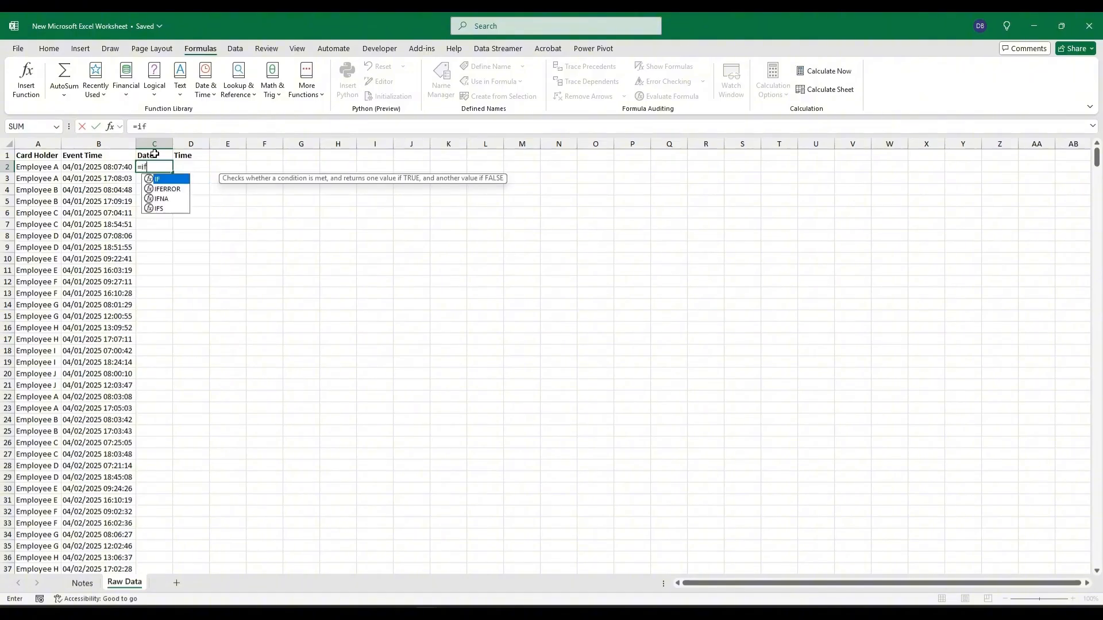
text((isbl)
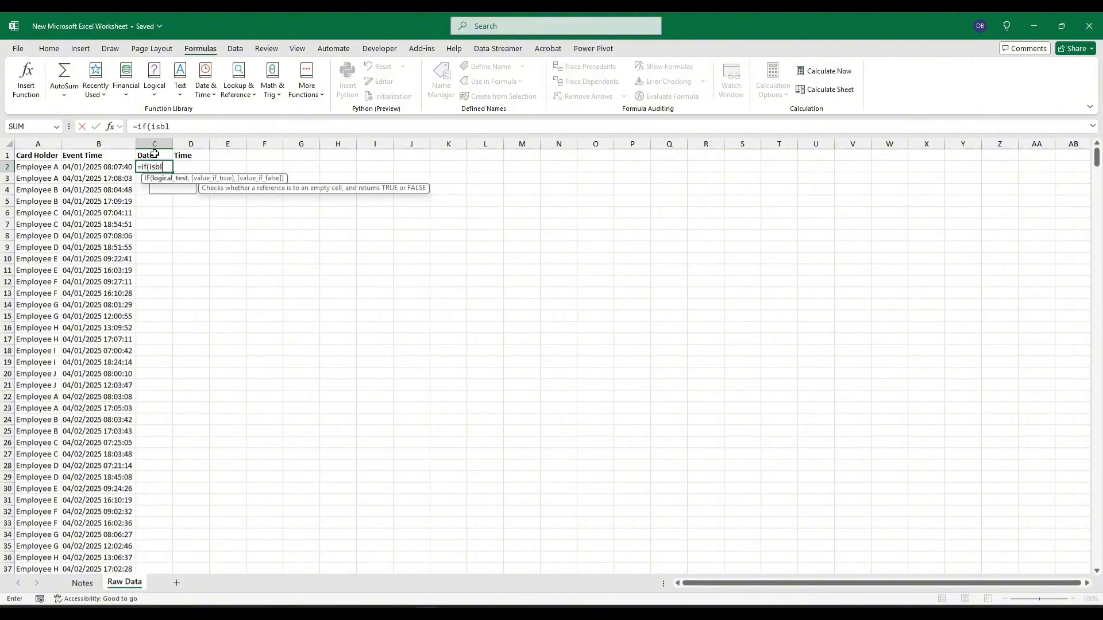
key(Tab)
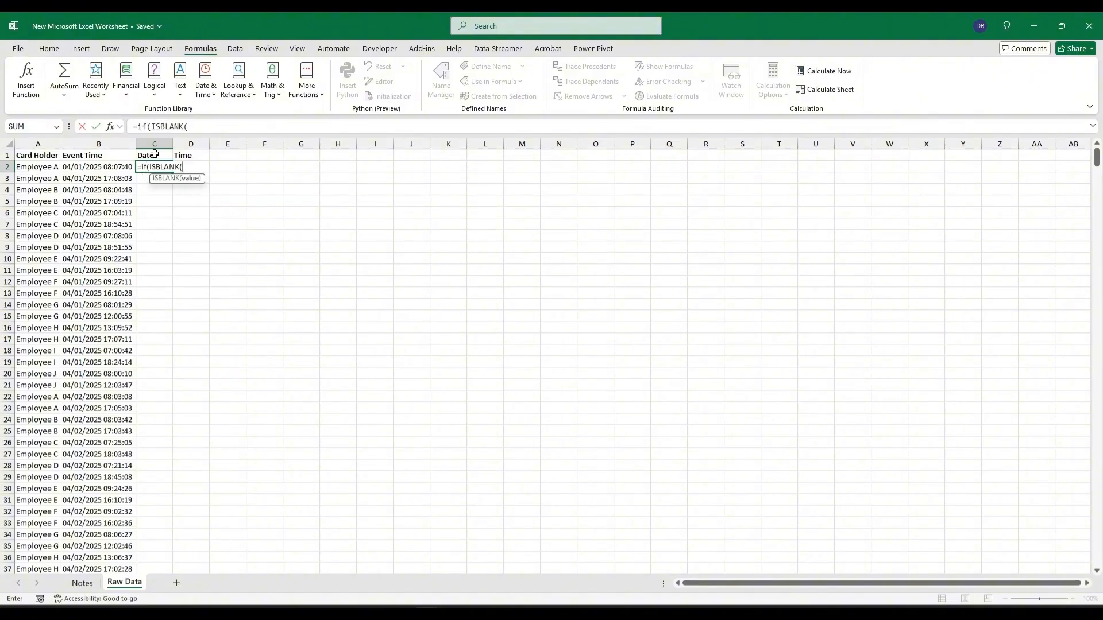
click(39, 166)
text())
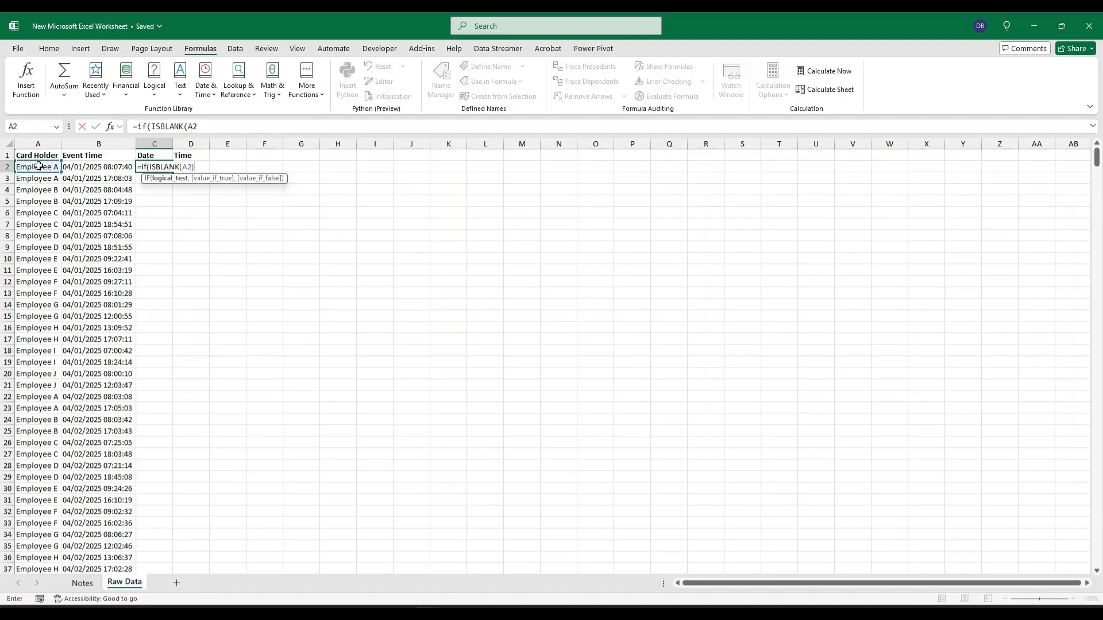
text(,"",int()
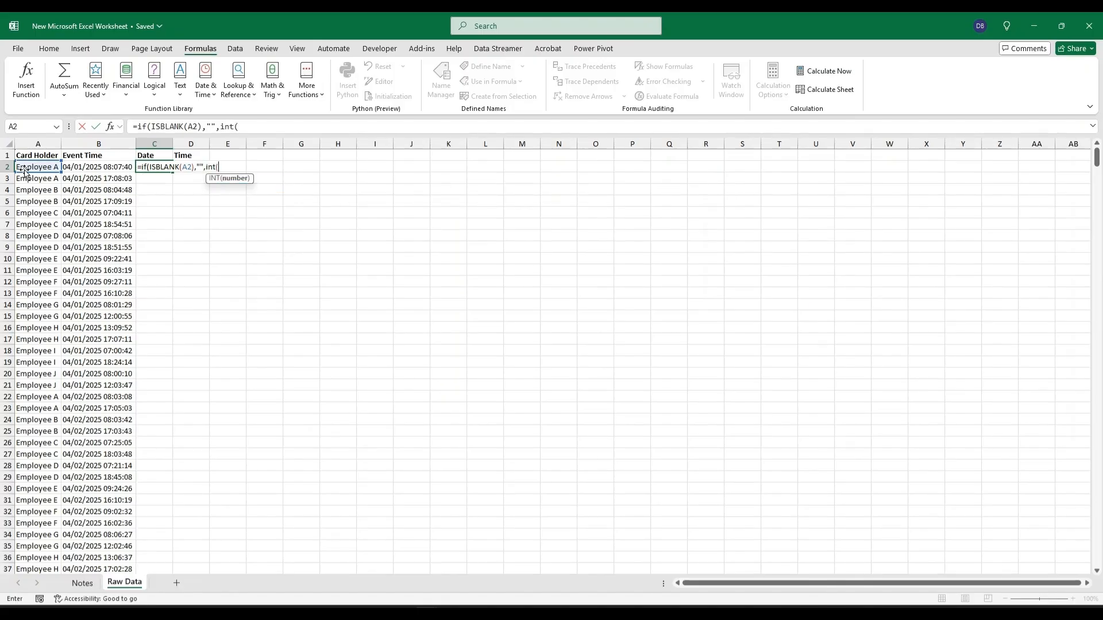
click(95, 167)
text())
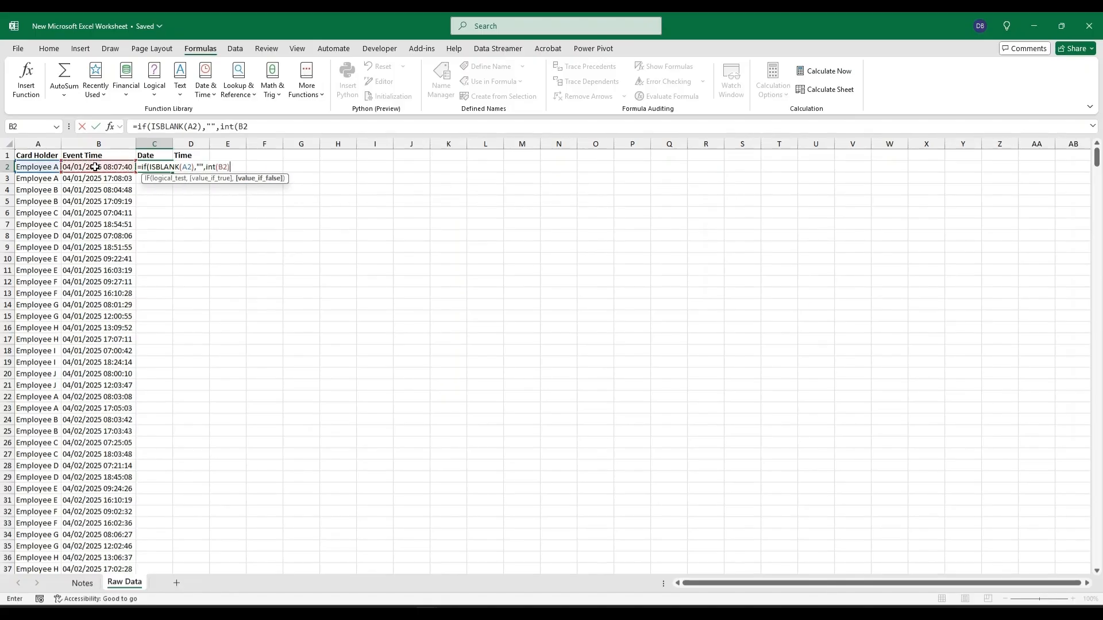
key(Return)
key(Return)
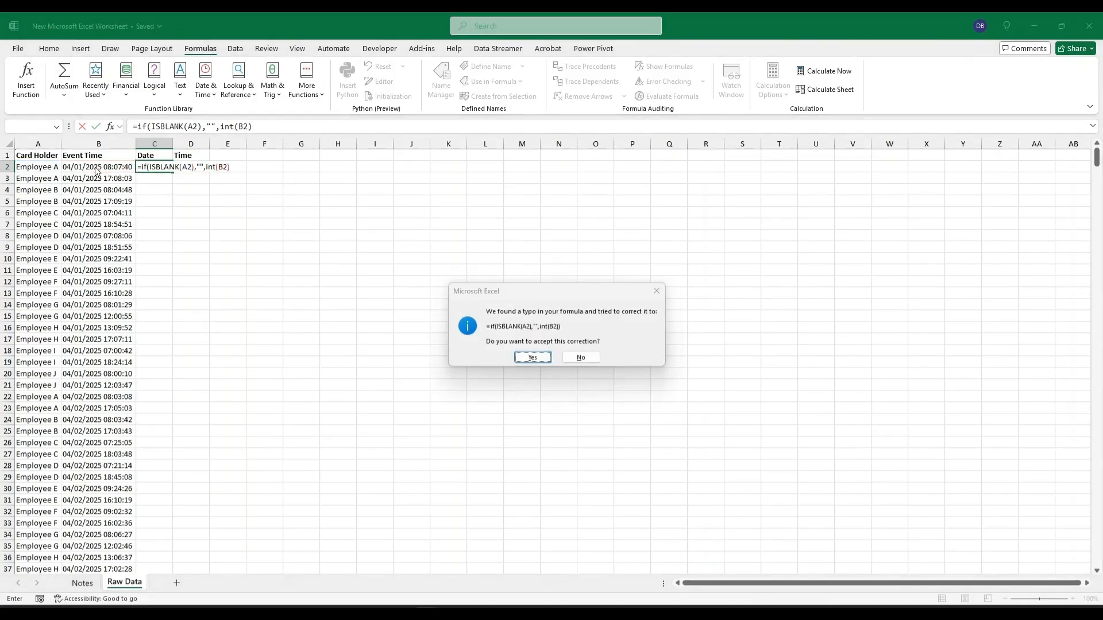
Format C2 as Short Date and fill its formula down the Date column for all records
click(151, 165)
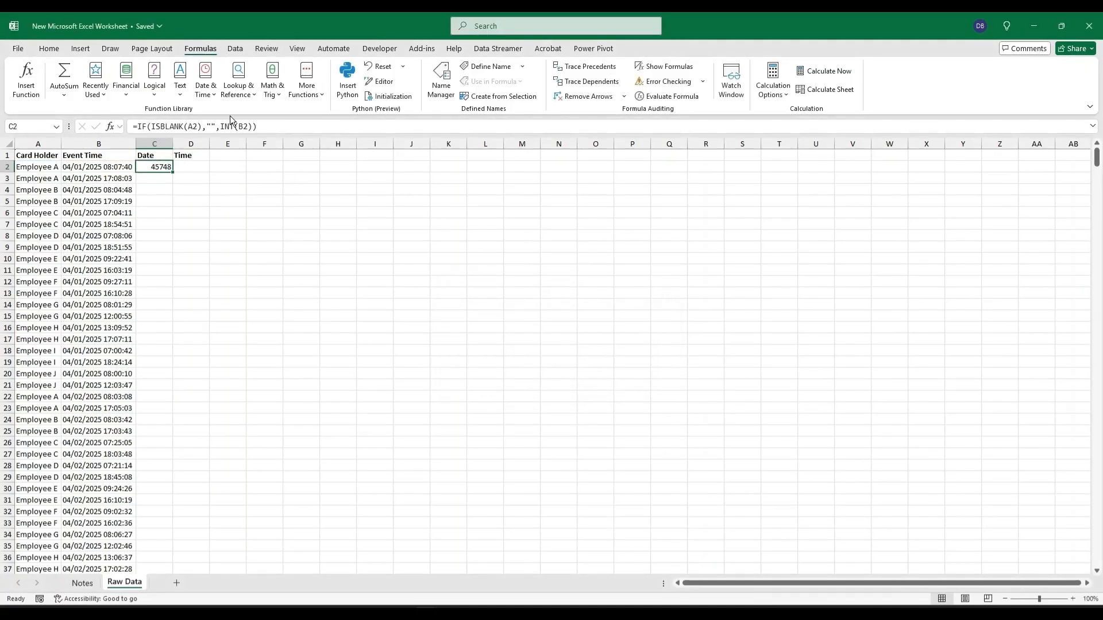
click(50, 49)
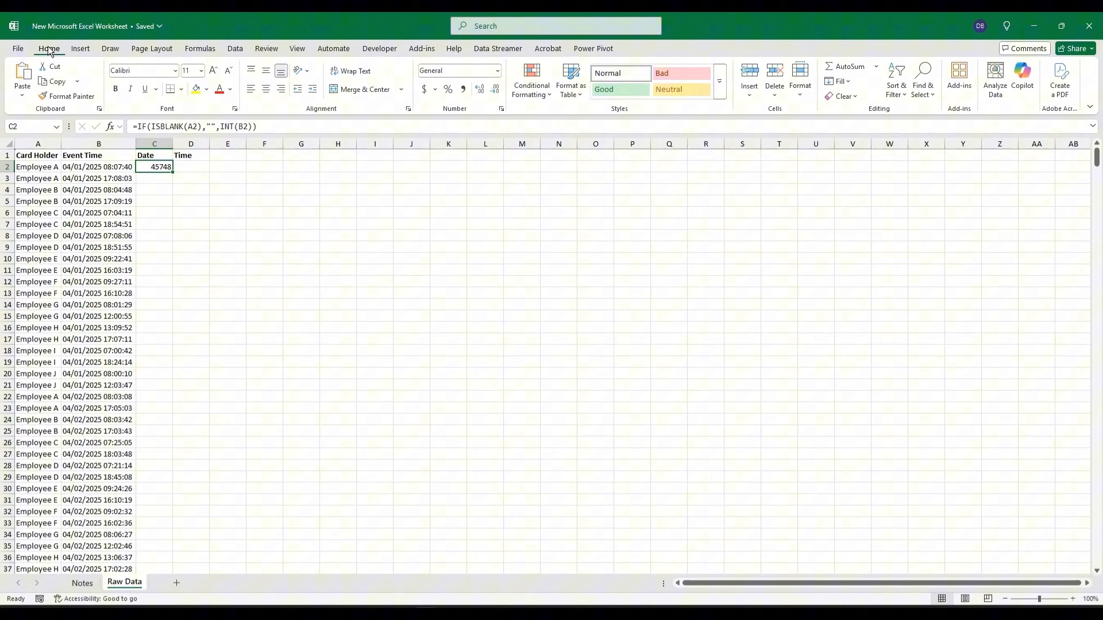
click(498, 71)
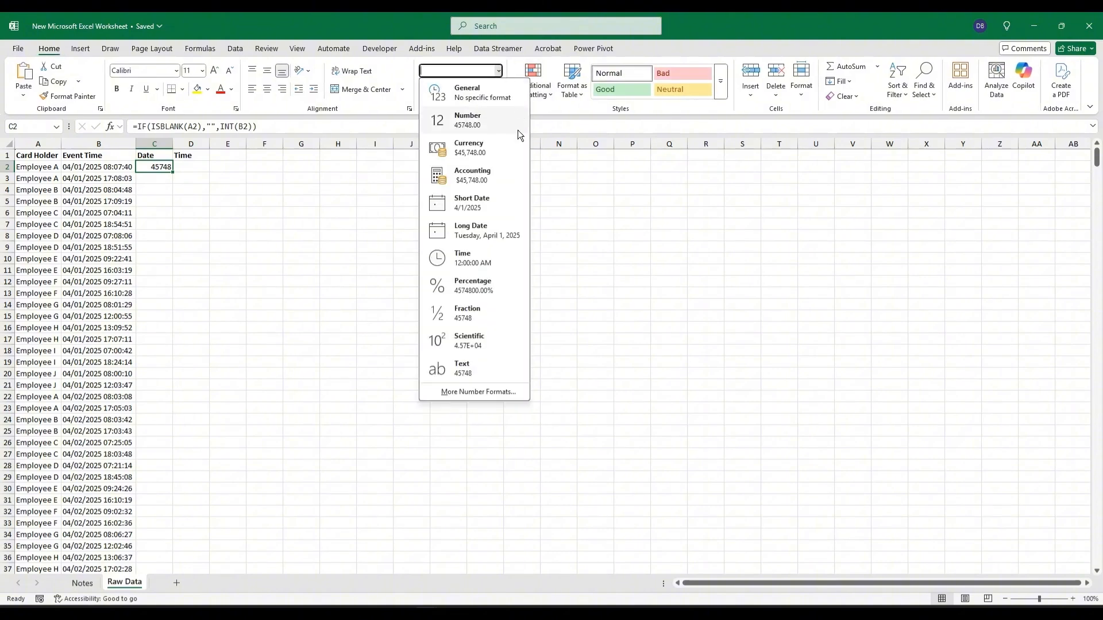
click(472, 202)
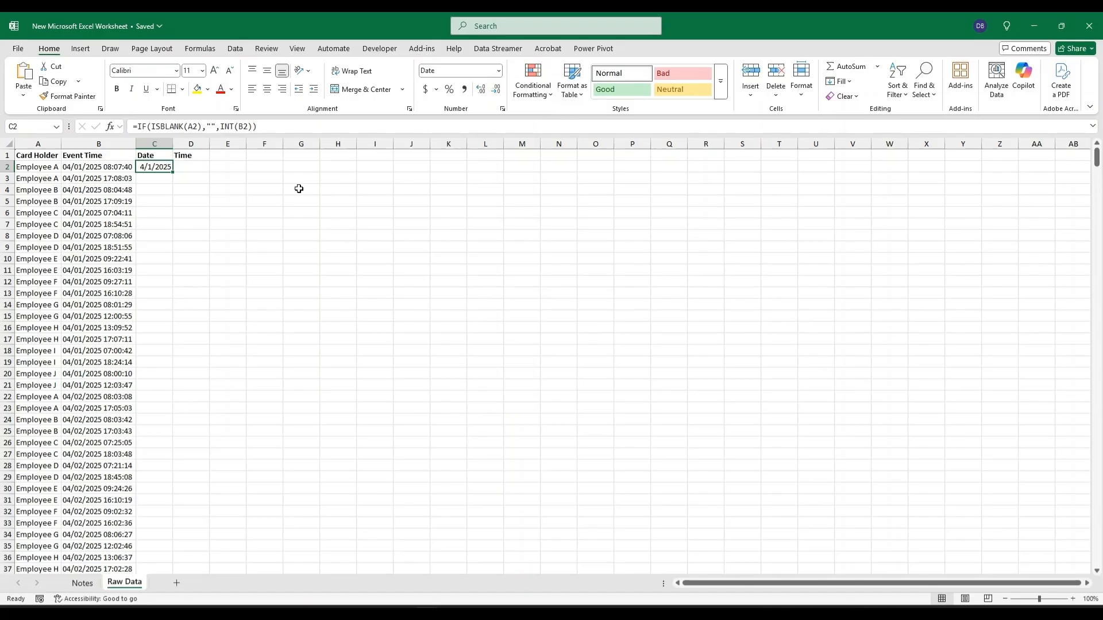
double_click(171, 172)
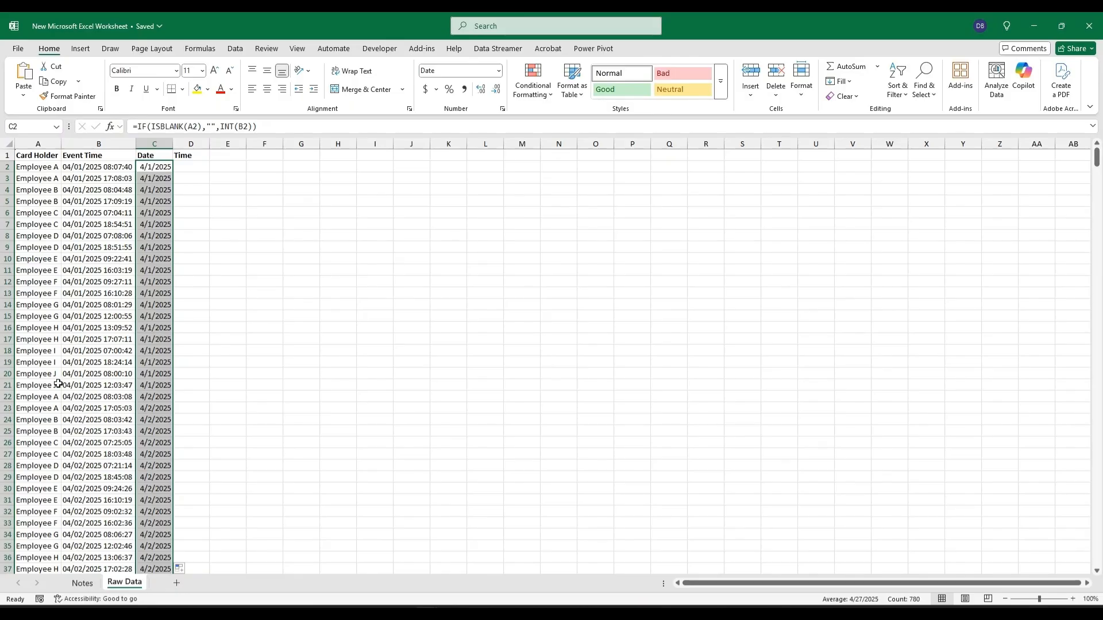
drag(51, 384, 151, 385)
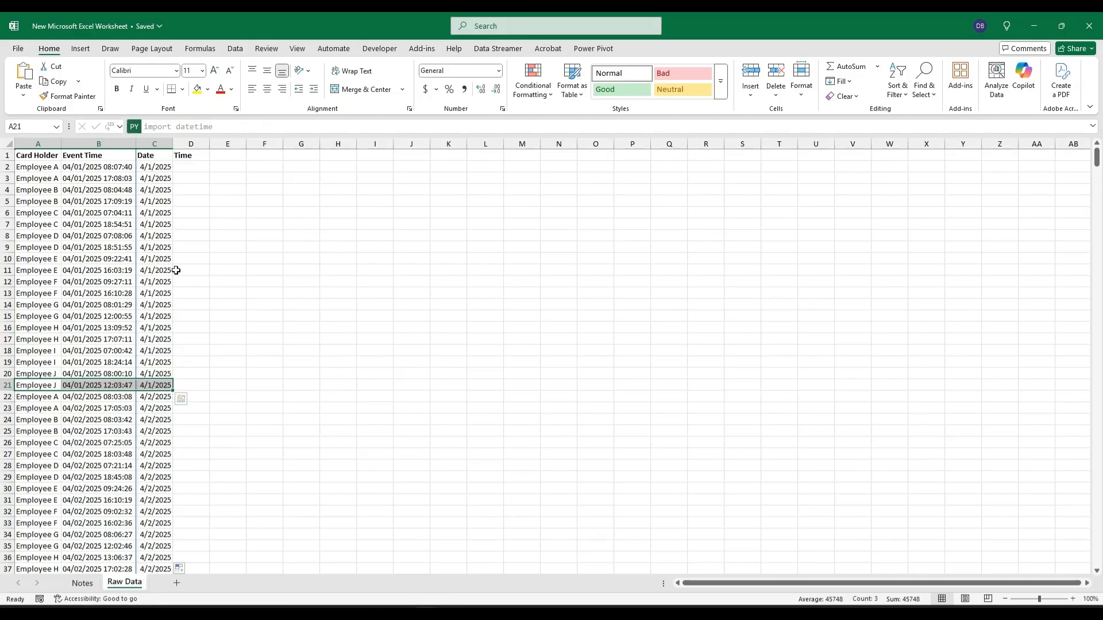
drag(162, 166, 156, 386)
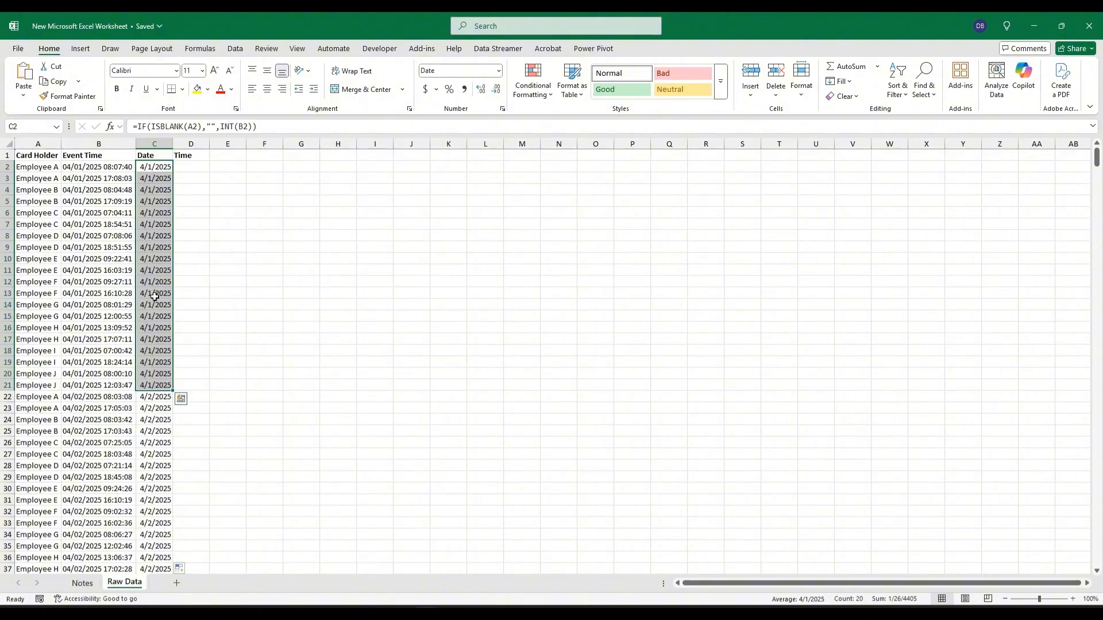
Start a formula in D2, =RIGHT(B2,8), that takes the last eight characters of the event time
click(193, 167)
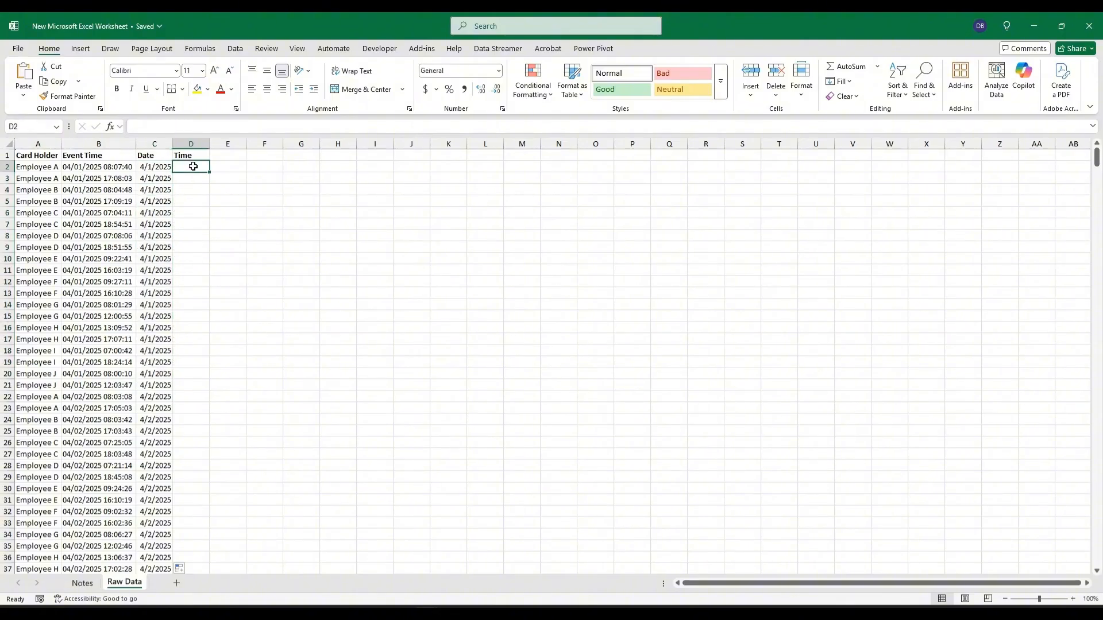
text(=)
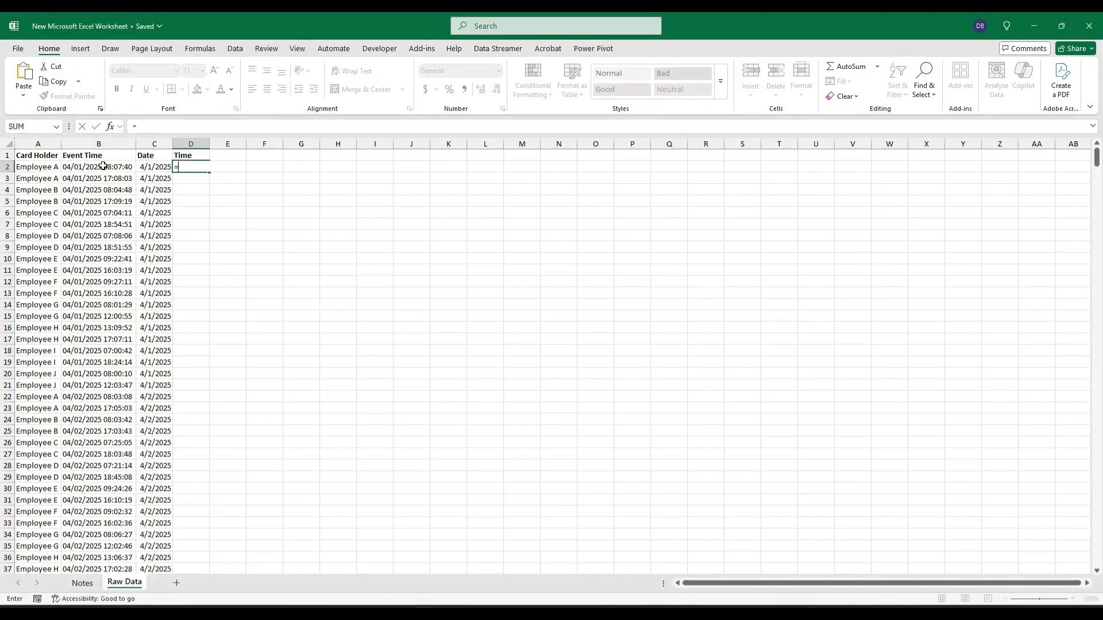
text(right()
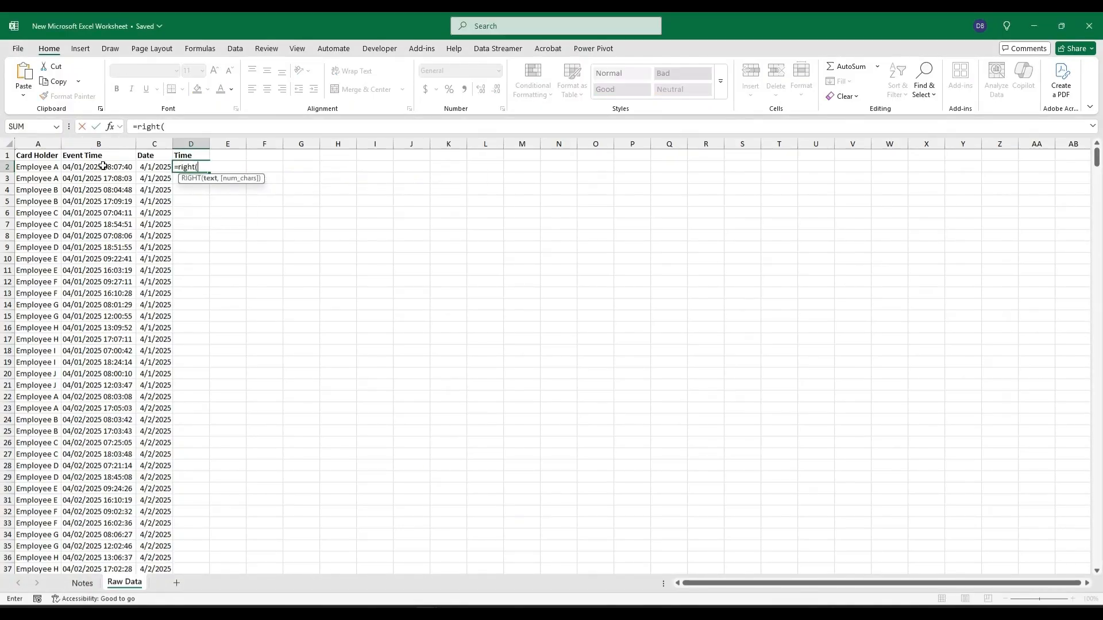
click(104, 166)
text(,)
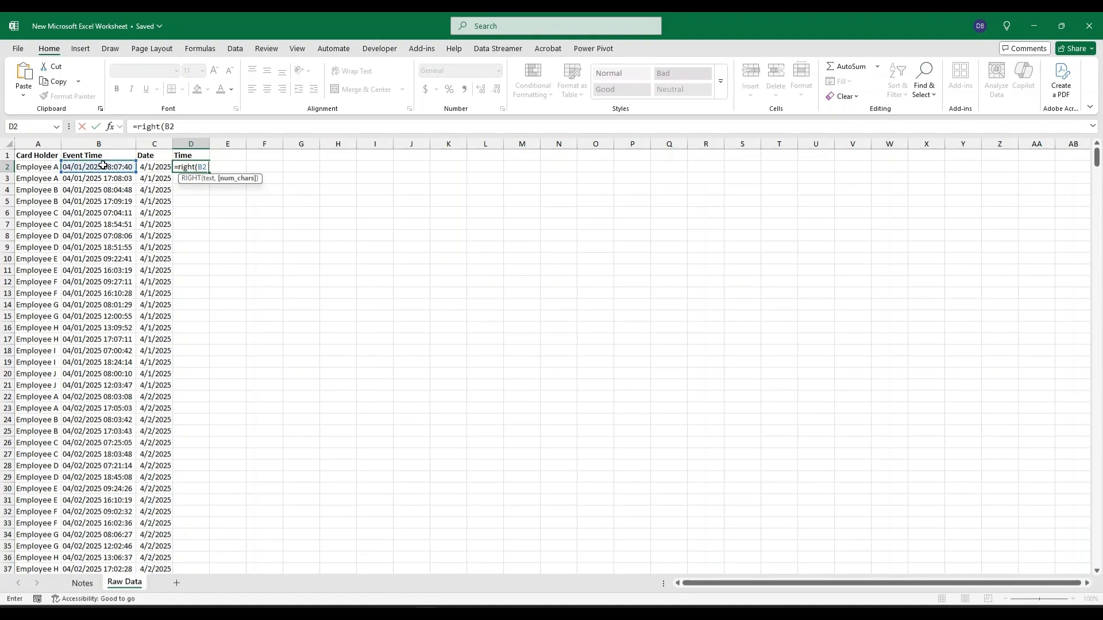
text(8))
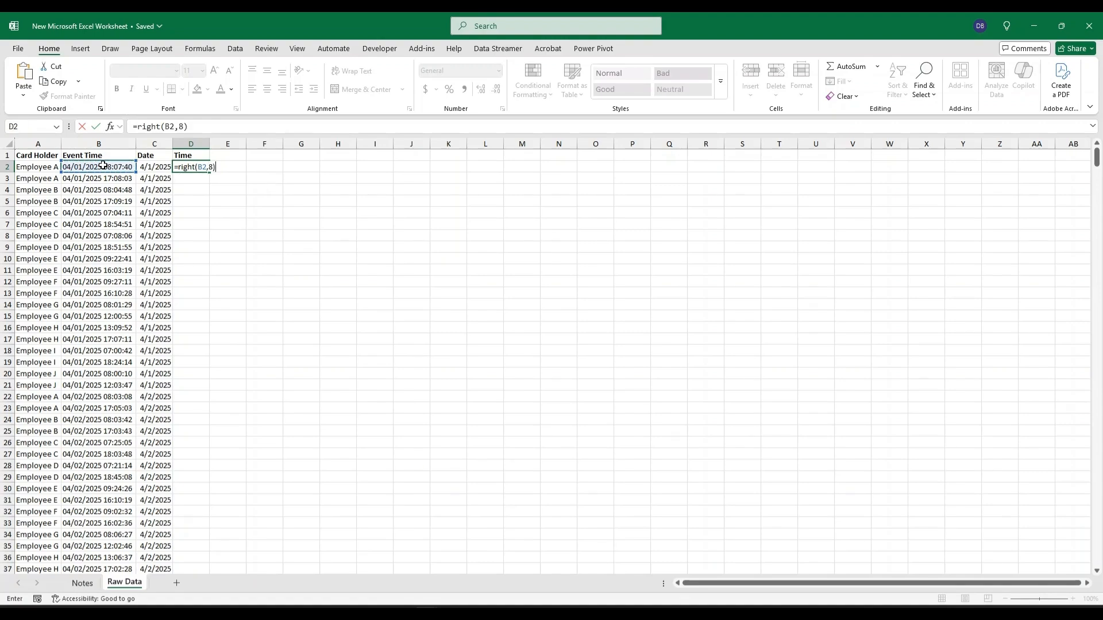
Wrap the D2 formula in TIMEVALUE so that it reads =TIMEVALUE(RIGHT(B2,8)), and enter it
click(138, 125)
text(t)
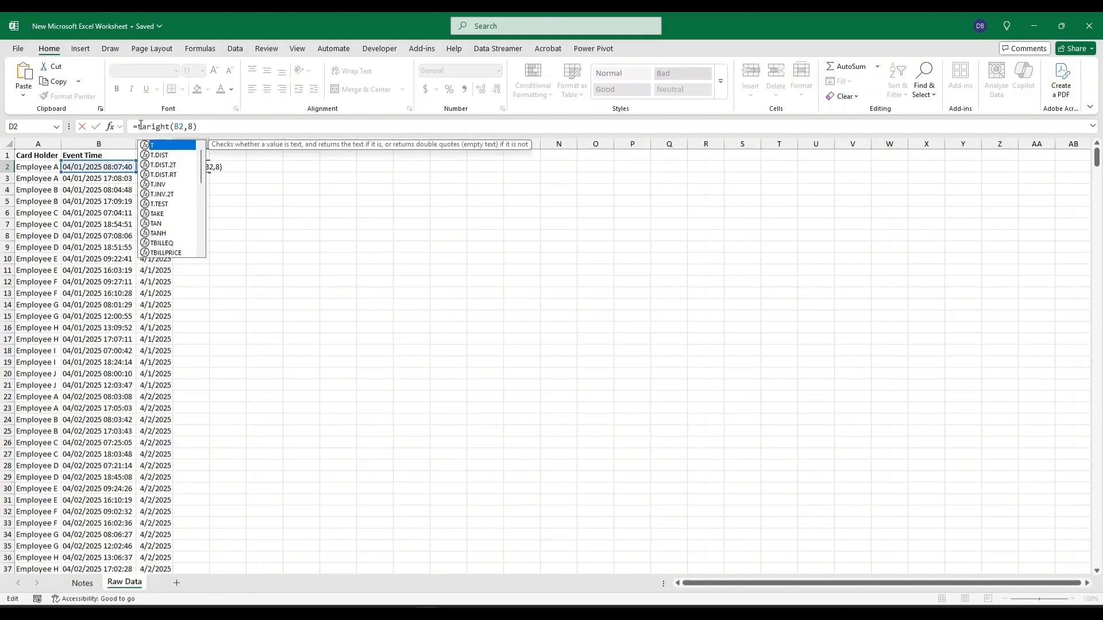
text(imevalue)
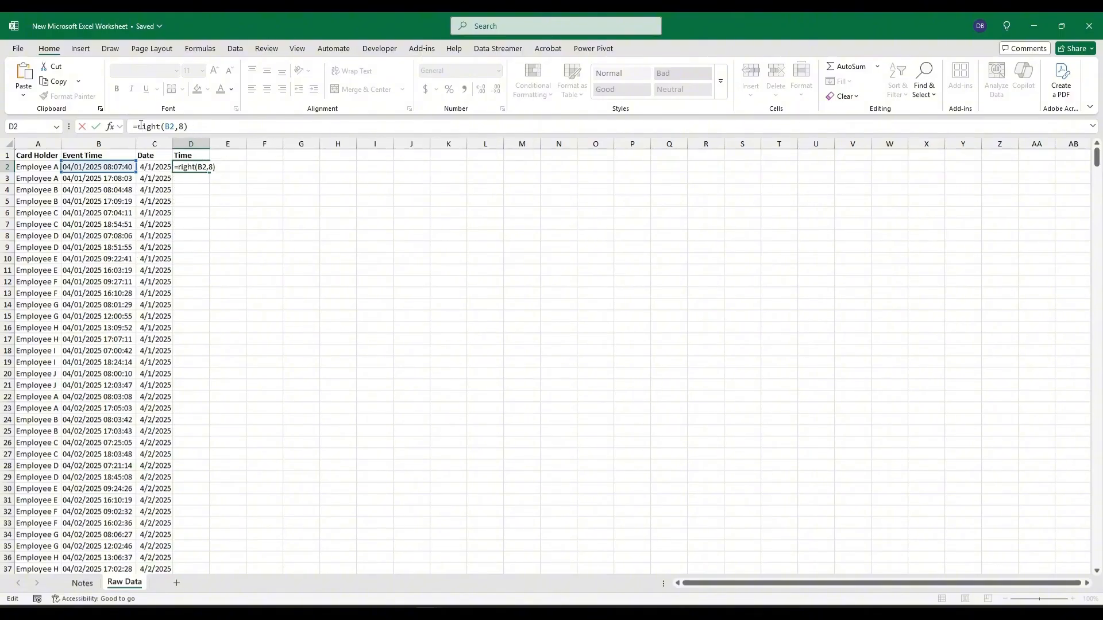
text(()
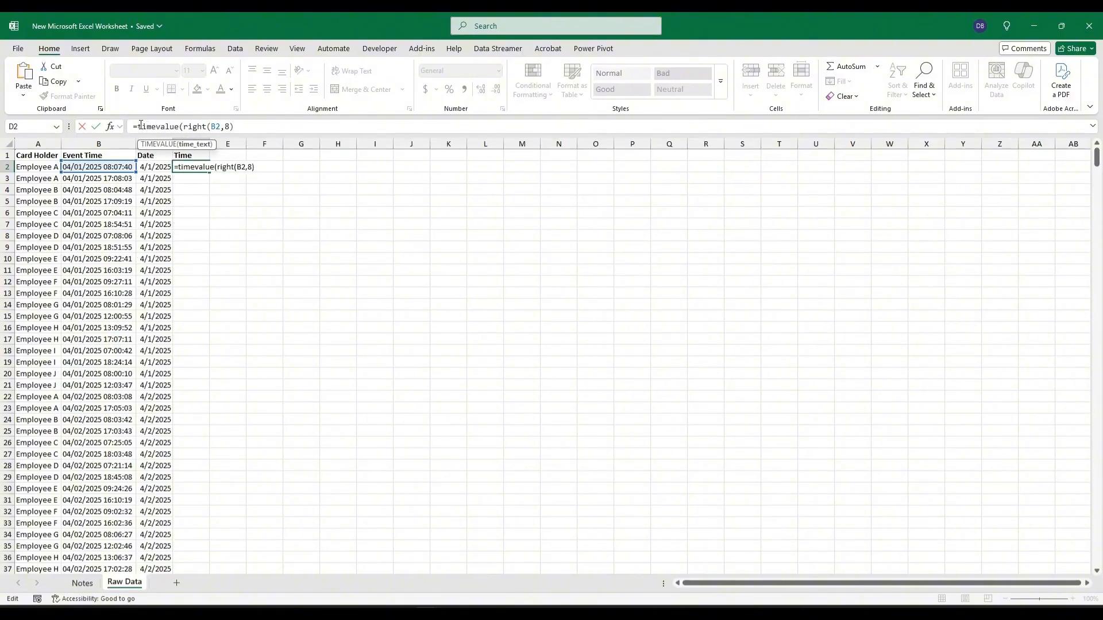
click(314, 125)
text())
key(Return)
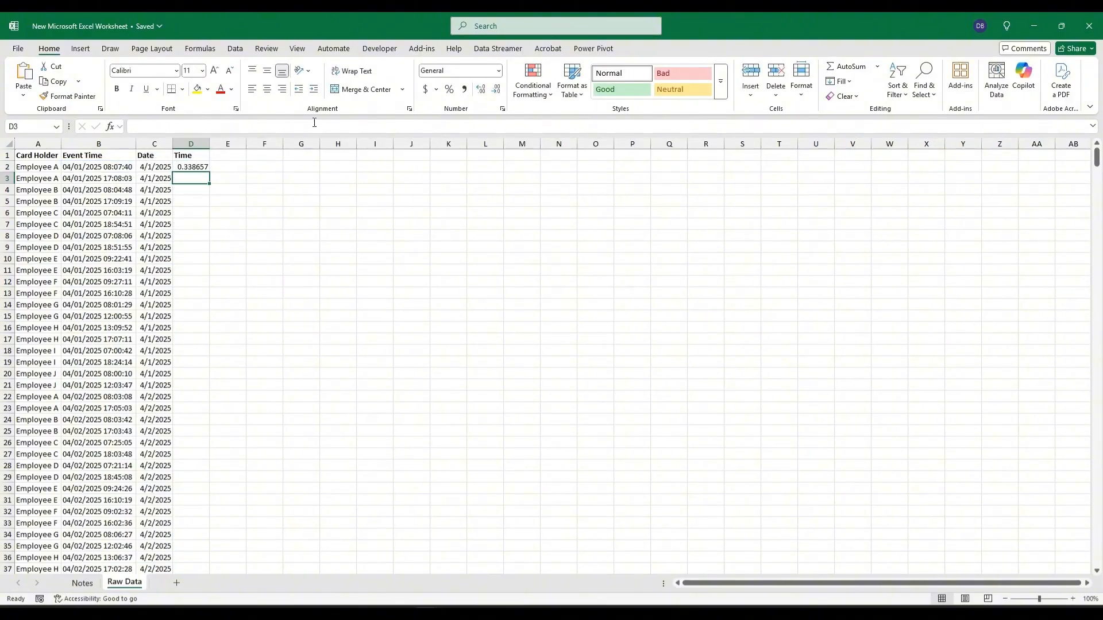
Format D2 with the 1:30:55 PM time type and fill it down the Time column, fitting the column width
click(197, 164)
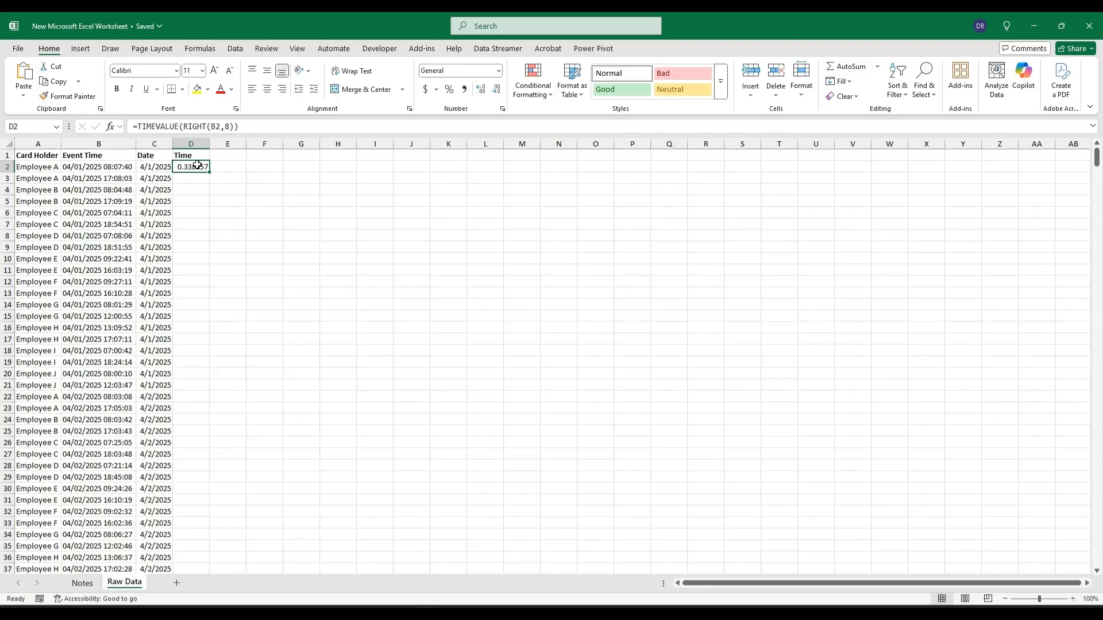
click(499, 71)
click(508, 393)
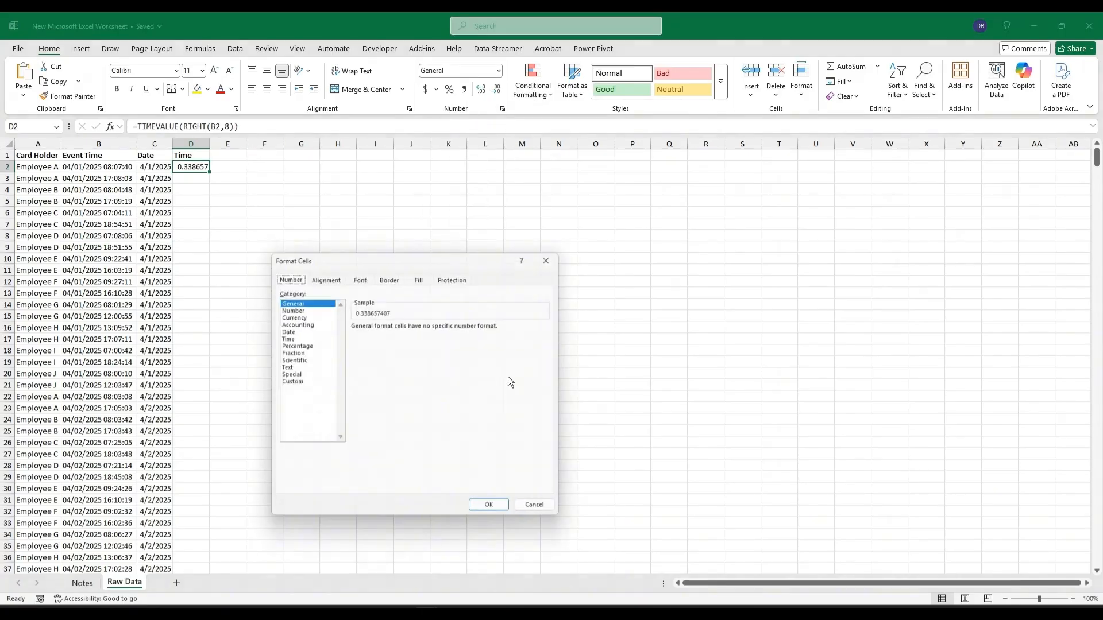
click(291, 338)
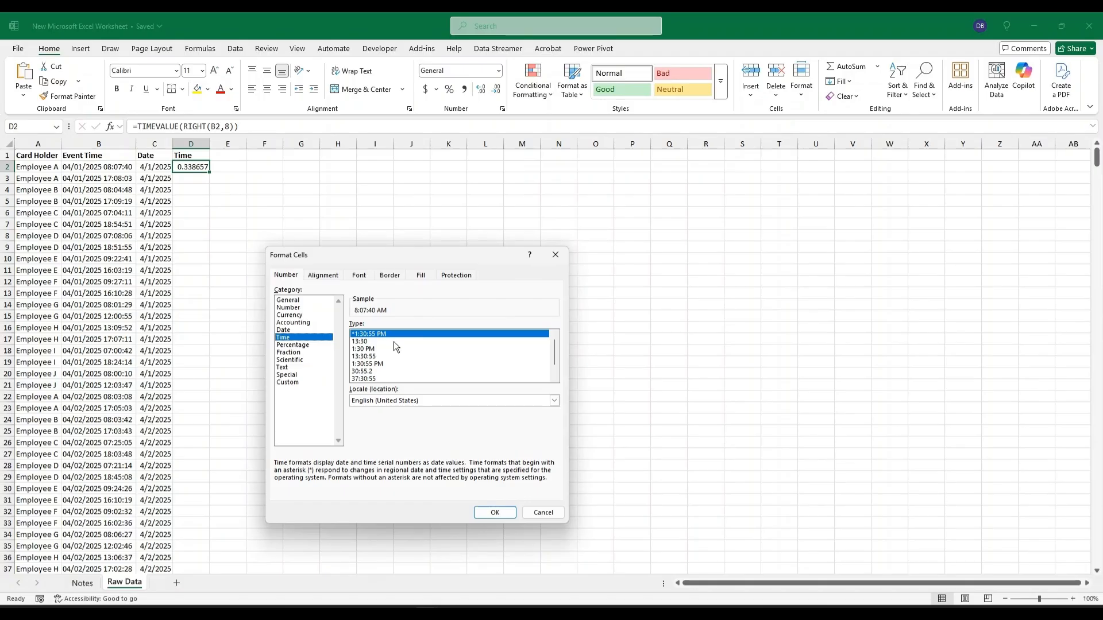
click(400, 364)
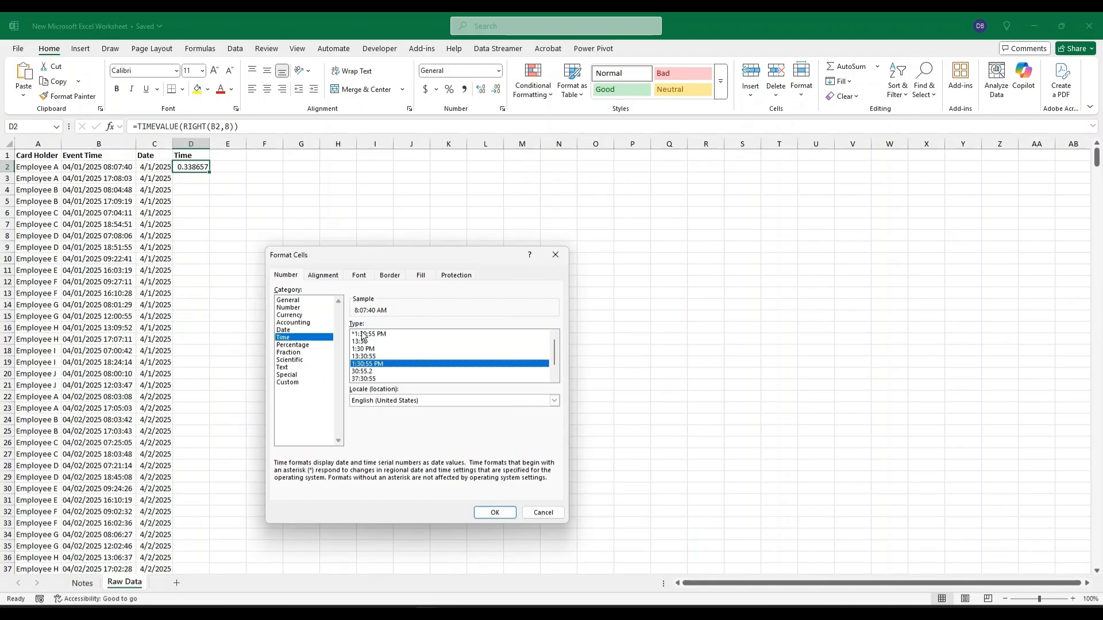
click(494, 513)
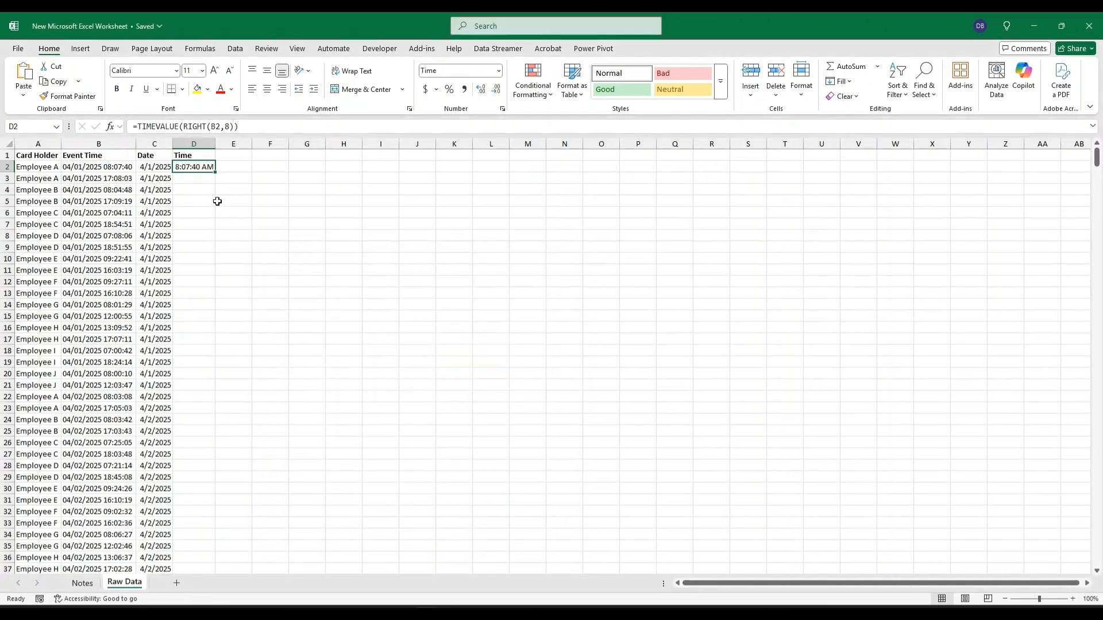
double_click(215, 172)
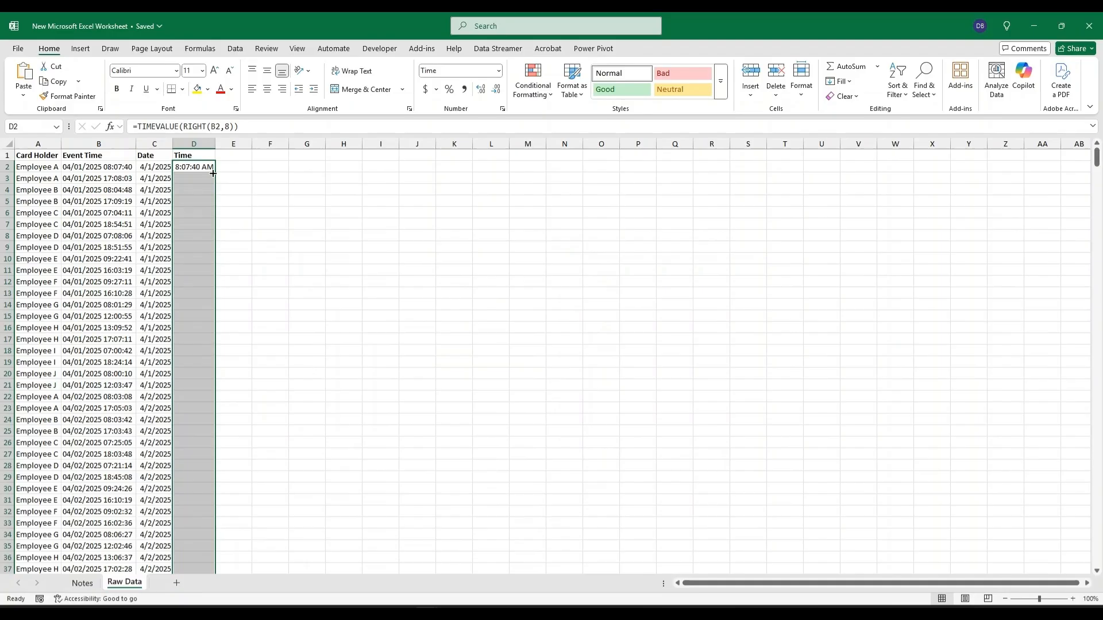
double_click(215, 143)
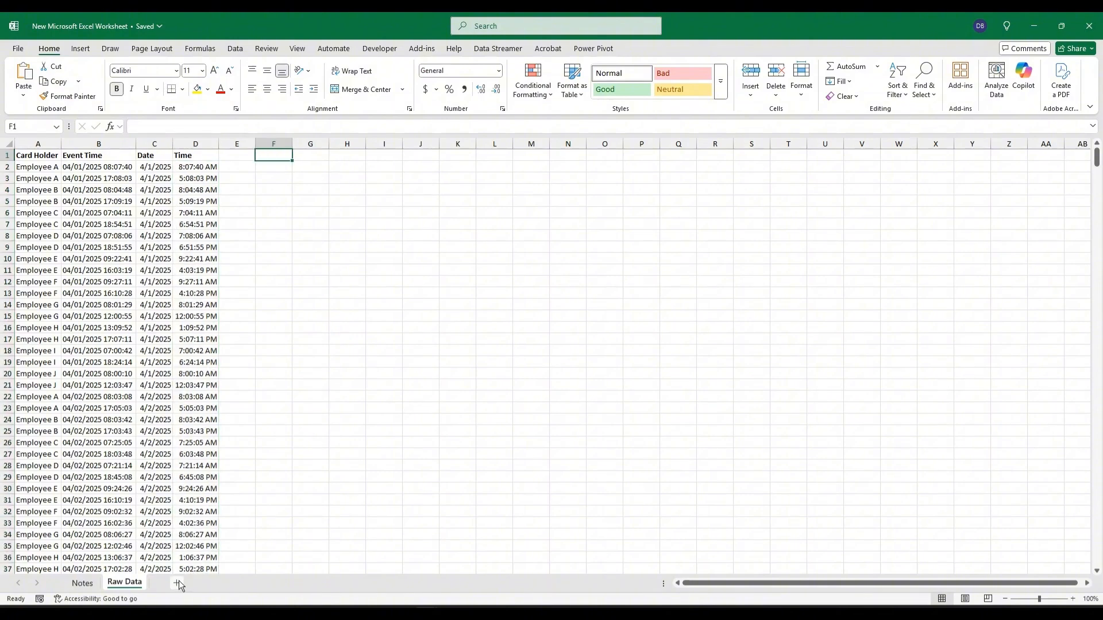
Add a new worksheet after Raw Data and name it "By Day"
click(178, 583)
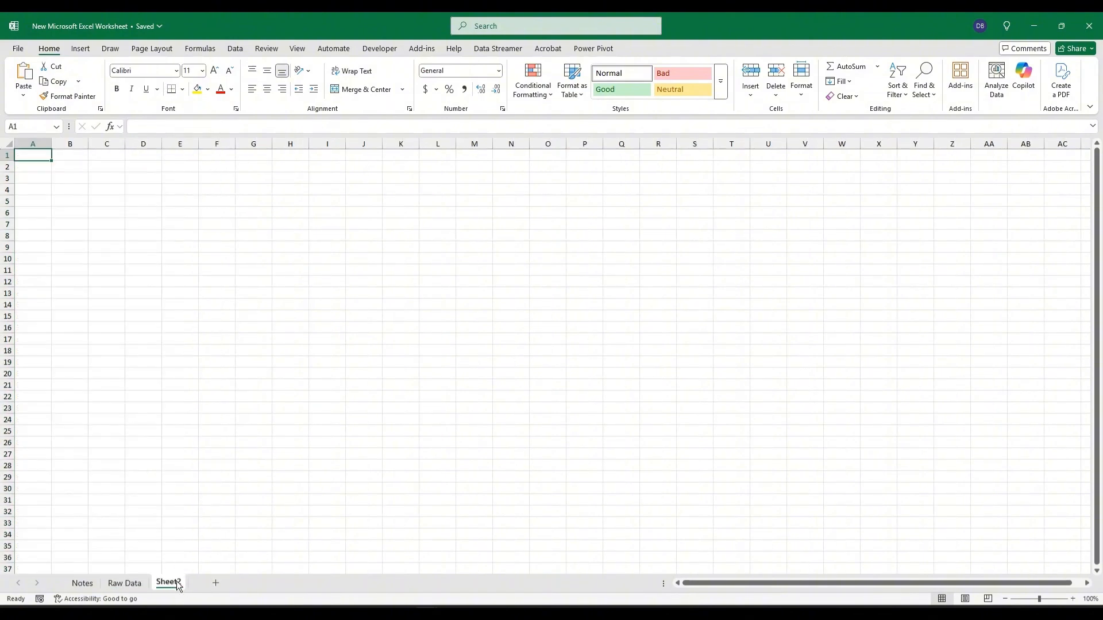
double_click(173, 581)
text(By Day)
key(Return)
Open a second window of the workbook and place the two windows side by side, with Raw Data and By Day visible
click(125, 583)
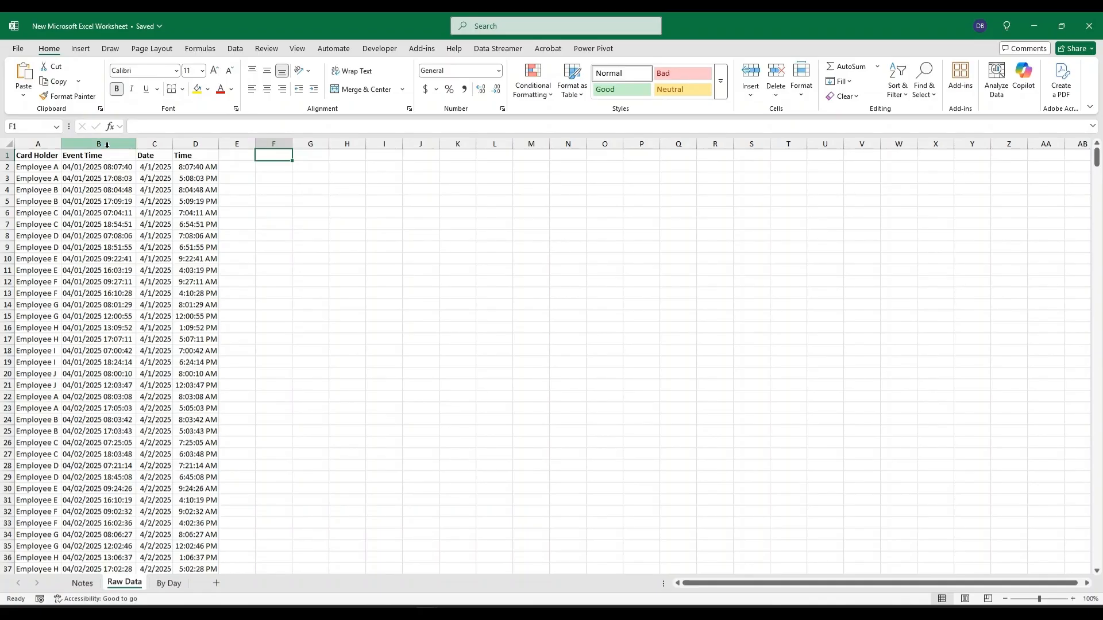
click(98, 144)
click(175, 584)
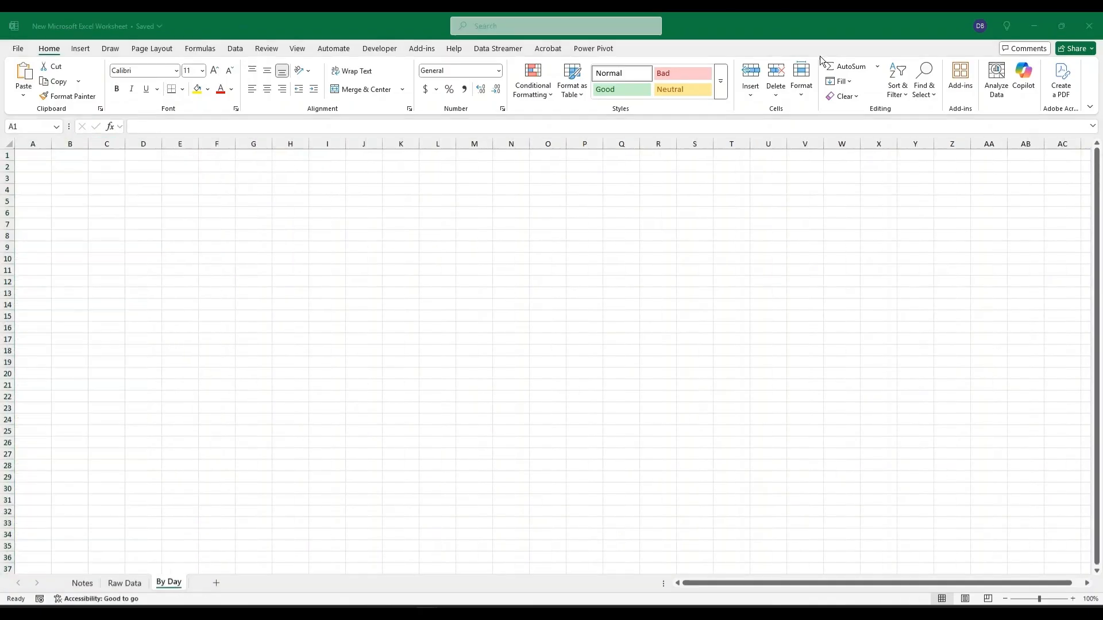
click(297, 49)
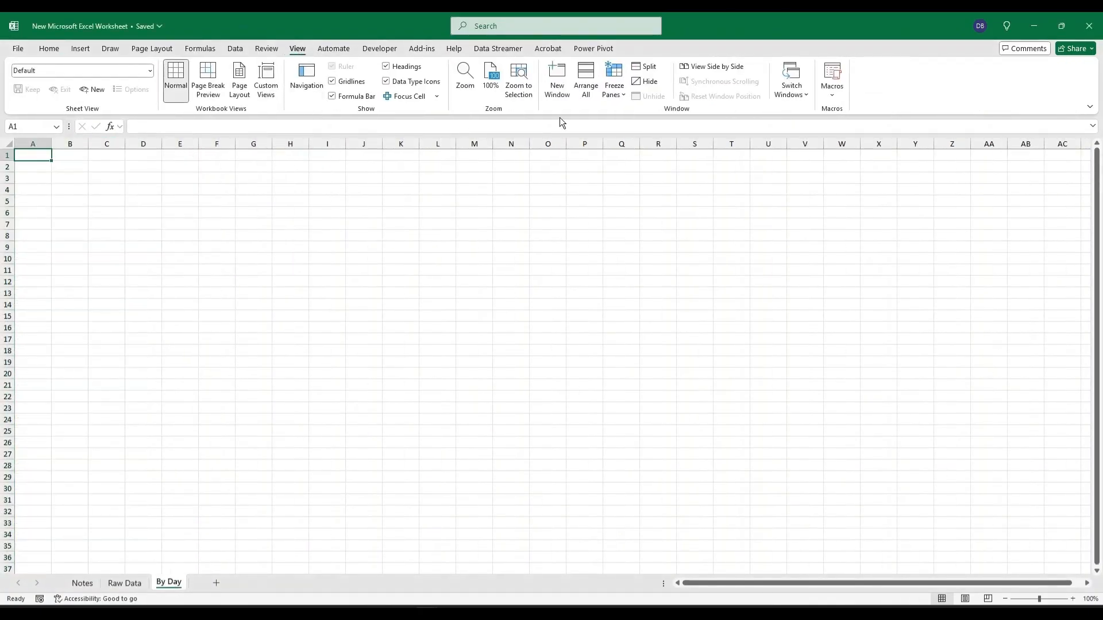
click(557, 83)
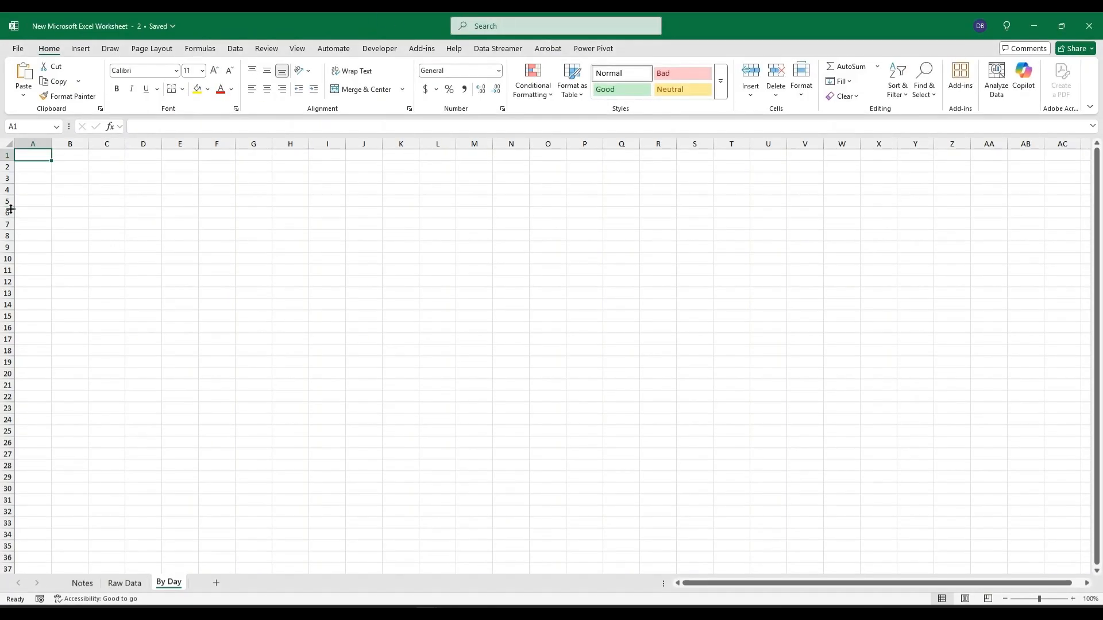
mouse_move(263, 29)
mouse_down()
mouse_move(410, 36)
mouse_move(257, 23)
mouse_up()
click(570, 218)
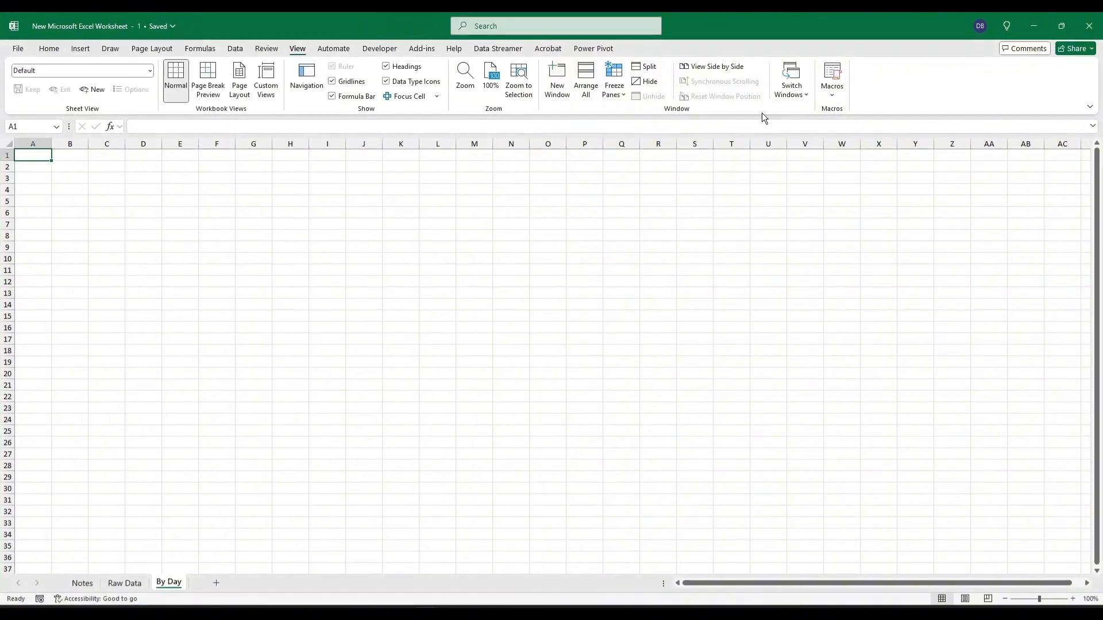
click(1062, 26)
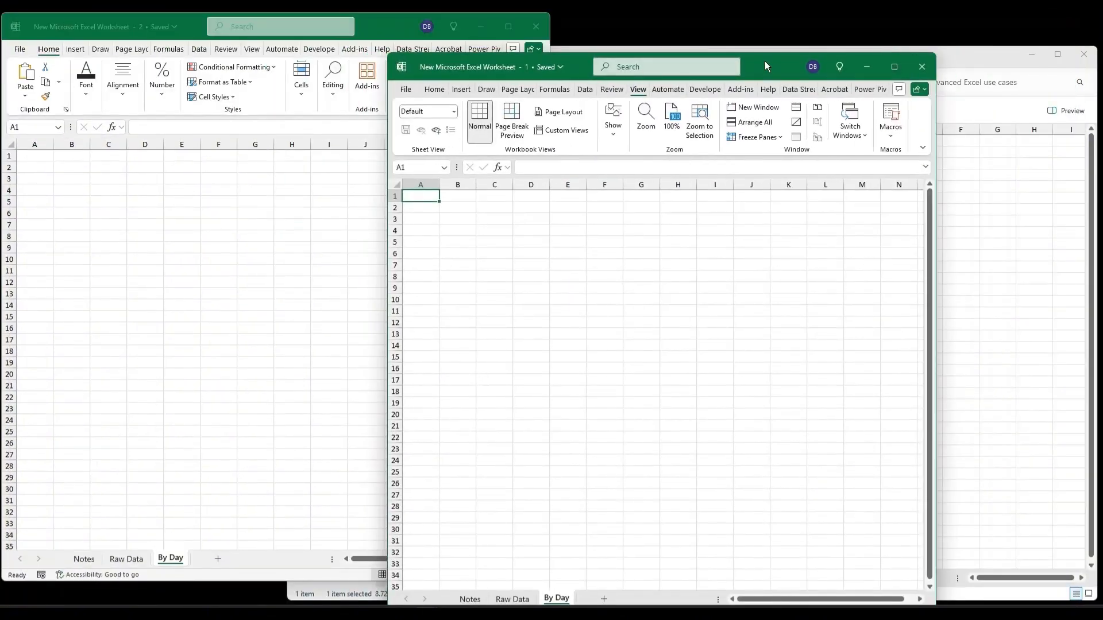
drag(764, 62, 917, 35)
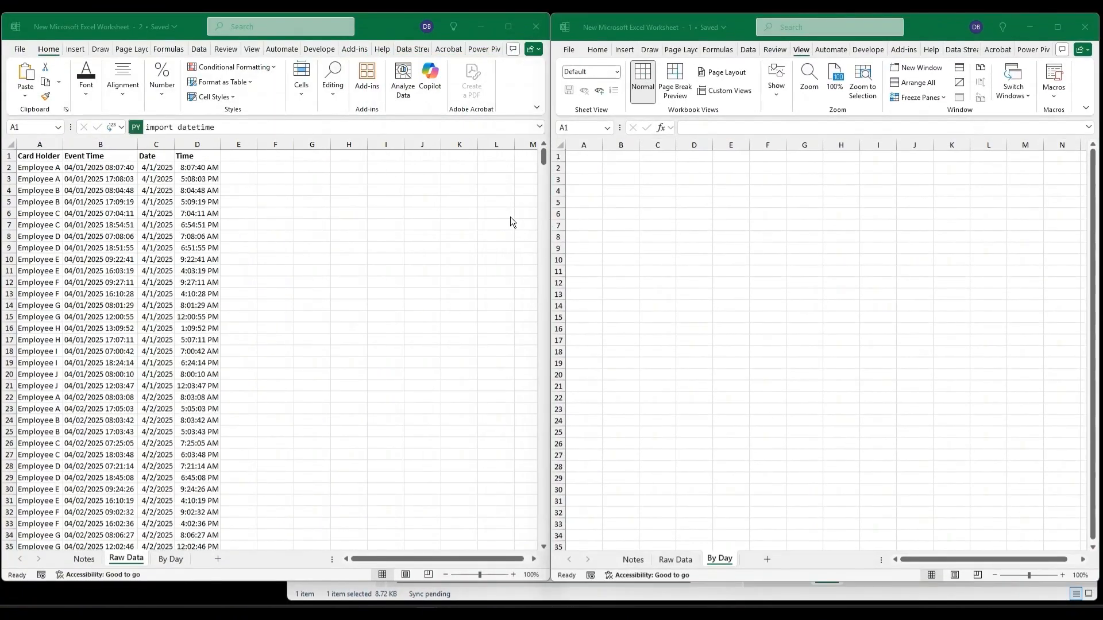
click(581, 156)
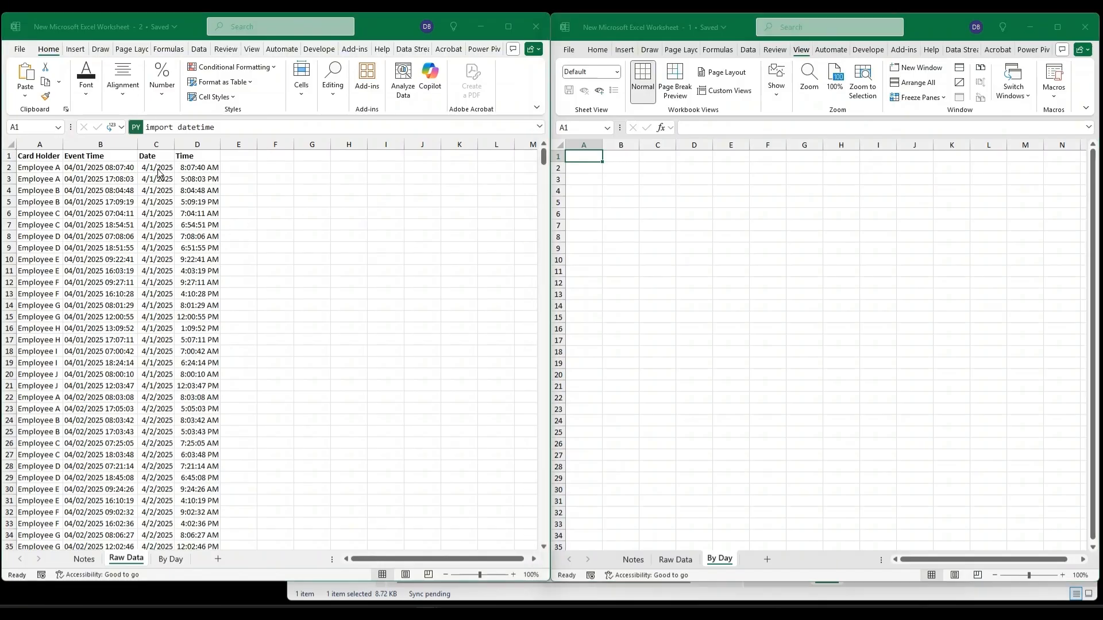
drag(40, 144, 156, 145)
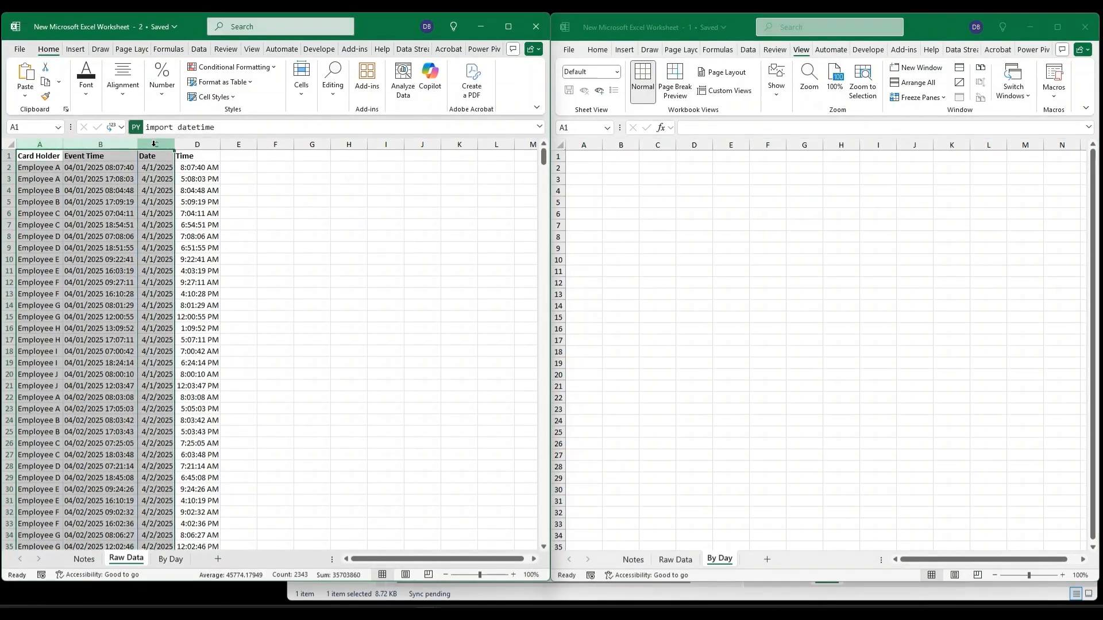
click(52, 145)
click(155, 145)
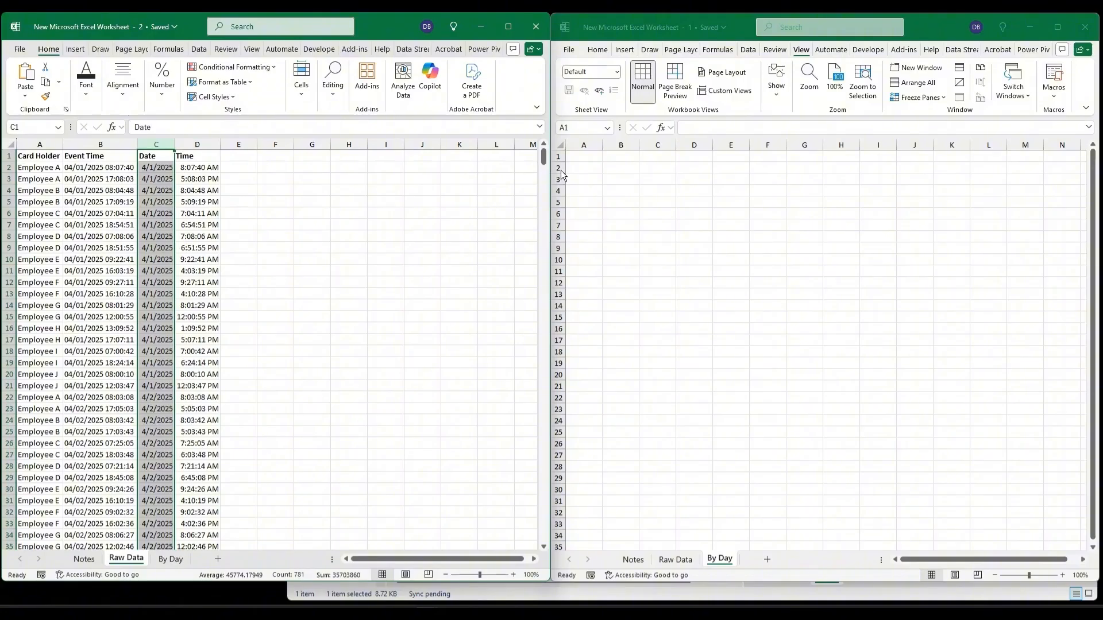
click(621, 172)
key(ctrl+c)
Enter the title "With Support Column" in cell A1 of the By Day sheet
click(591, 158)
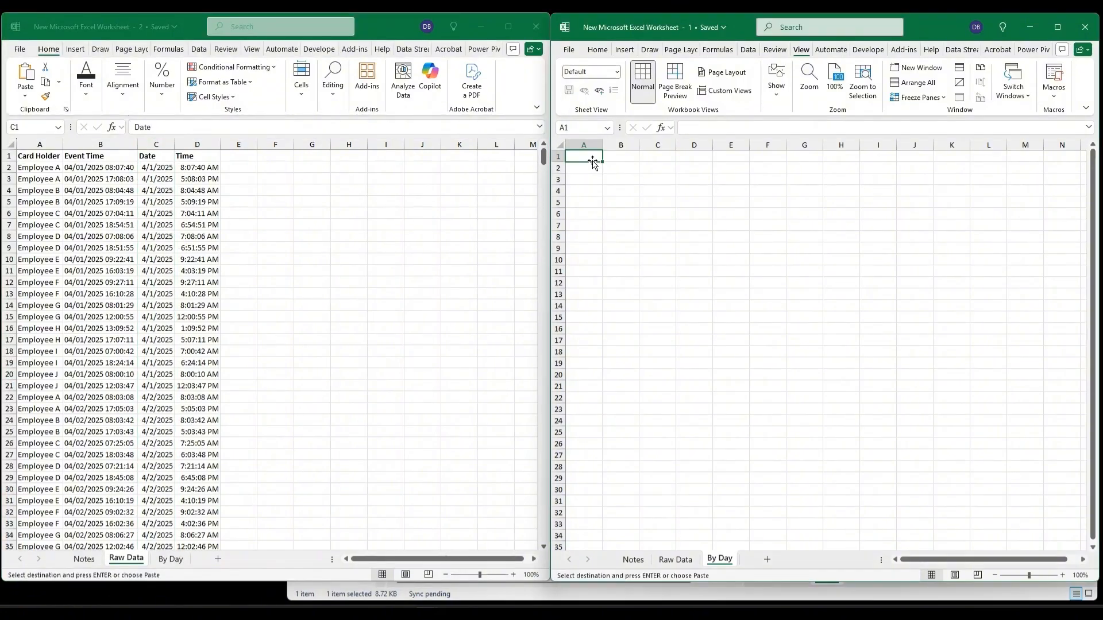
text(Wit)
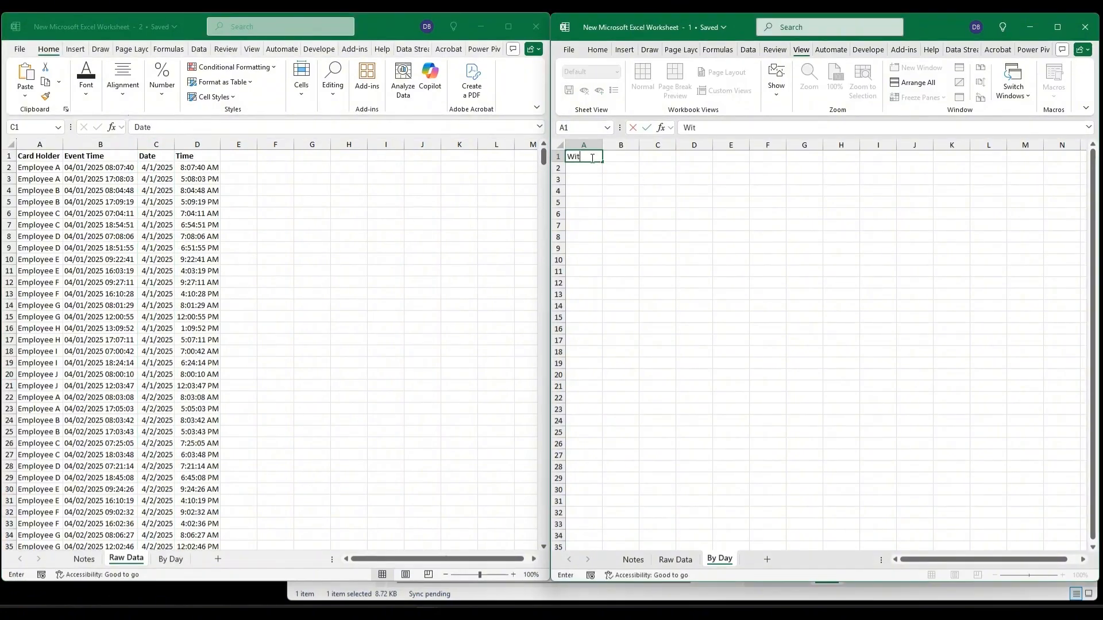
text(h Support Column)
key(Return)
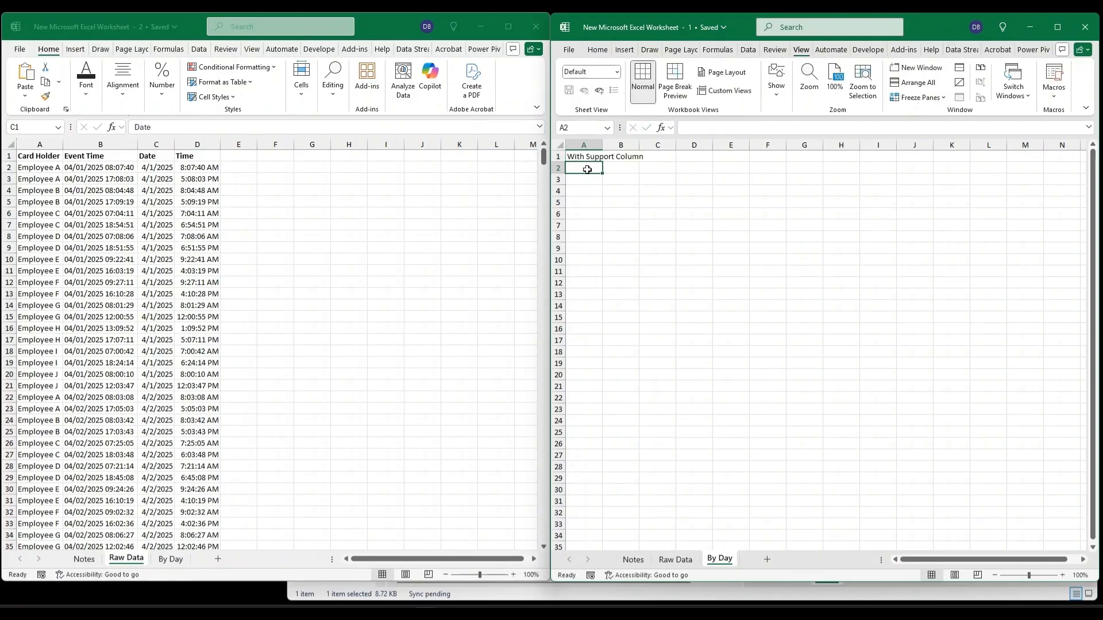
Start a formula in By Day cell A2 reading =unique(filter(choose({1,2}),
text(=)
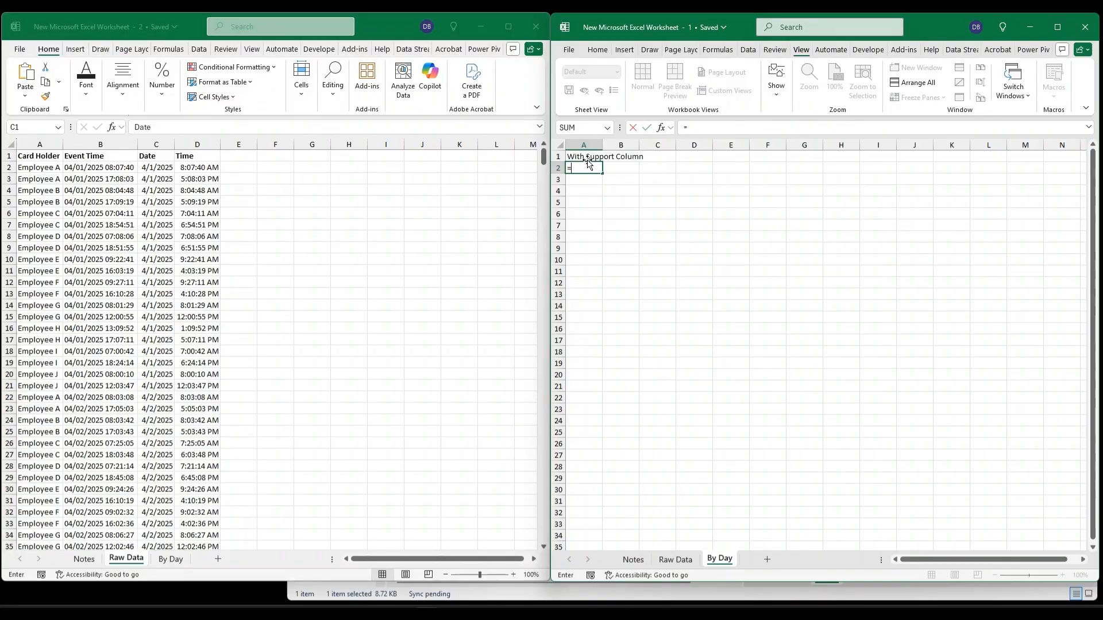
text(uniq)
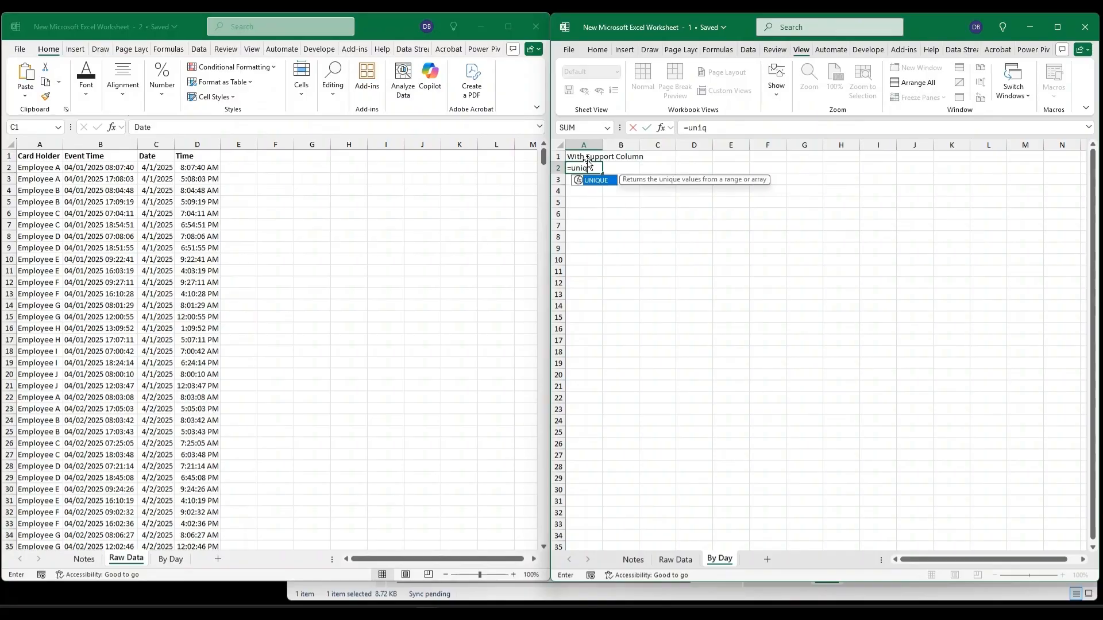
text(ue()
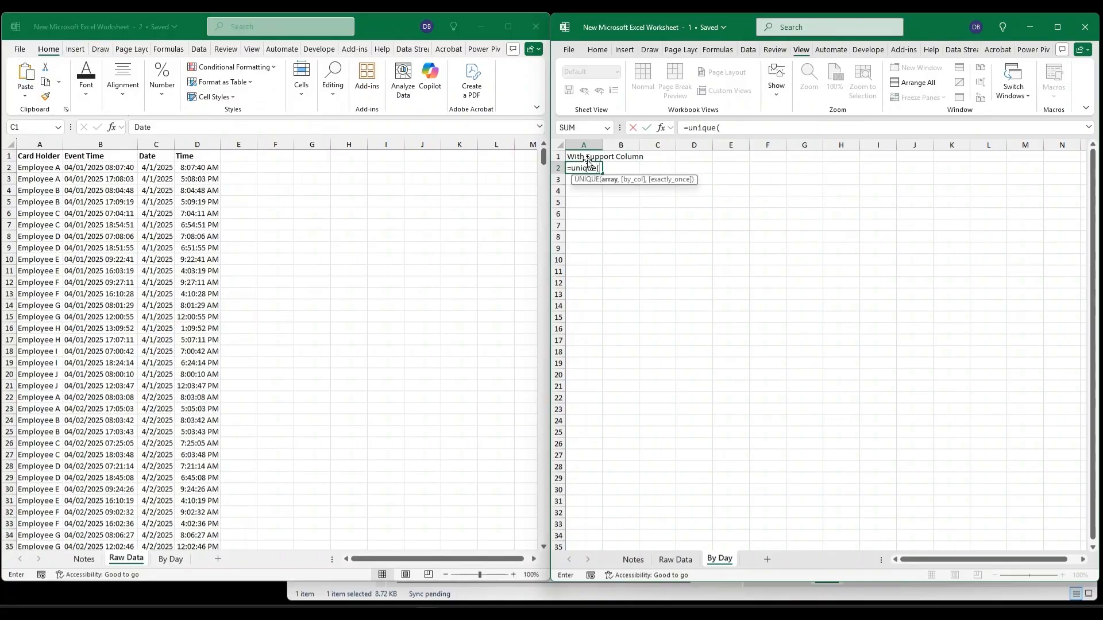
text(filter)
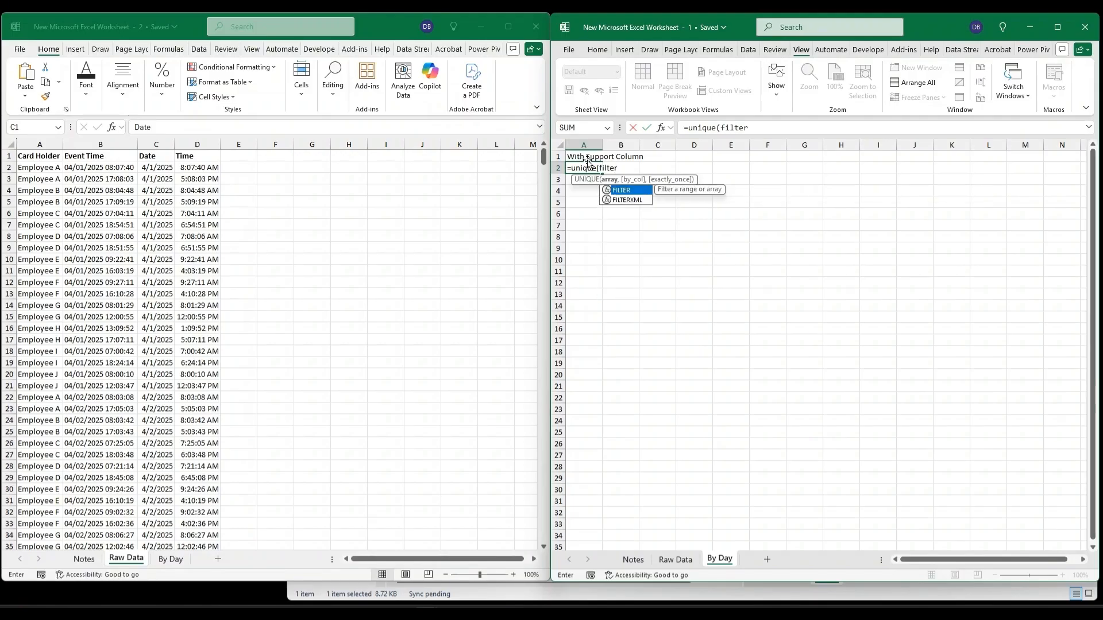
text(()
text(cho)
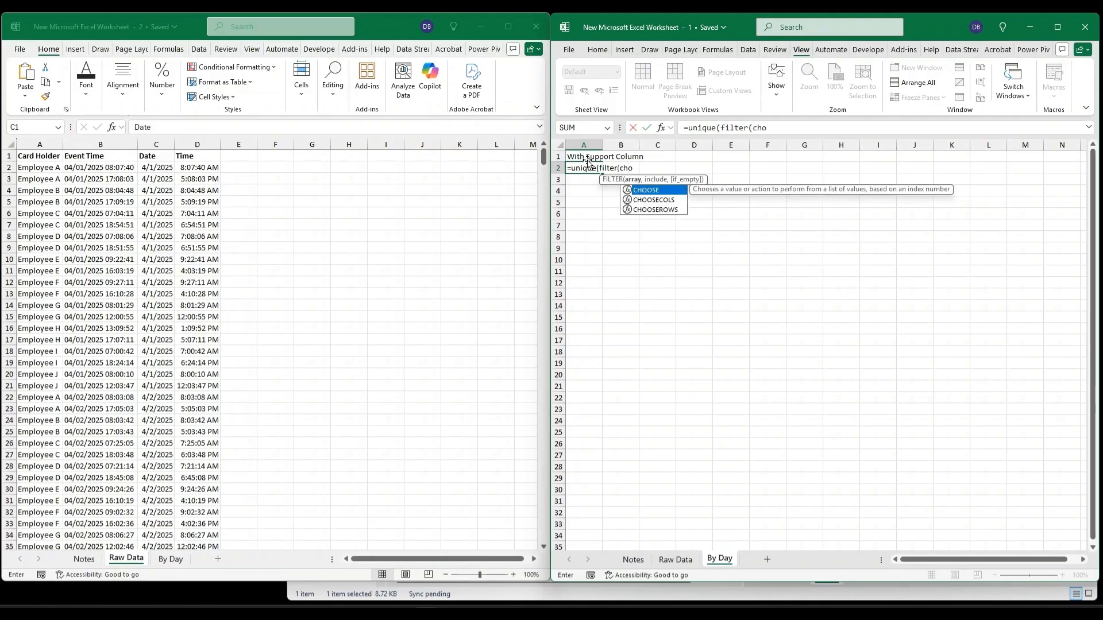
text(ose({1,2)
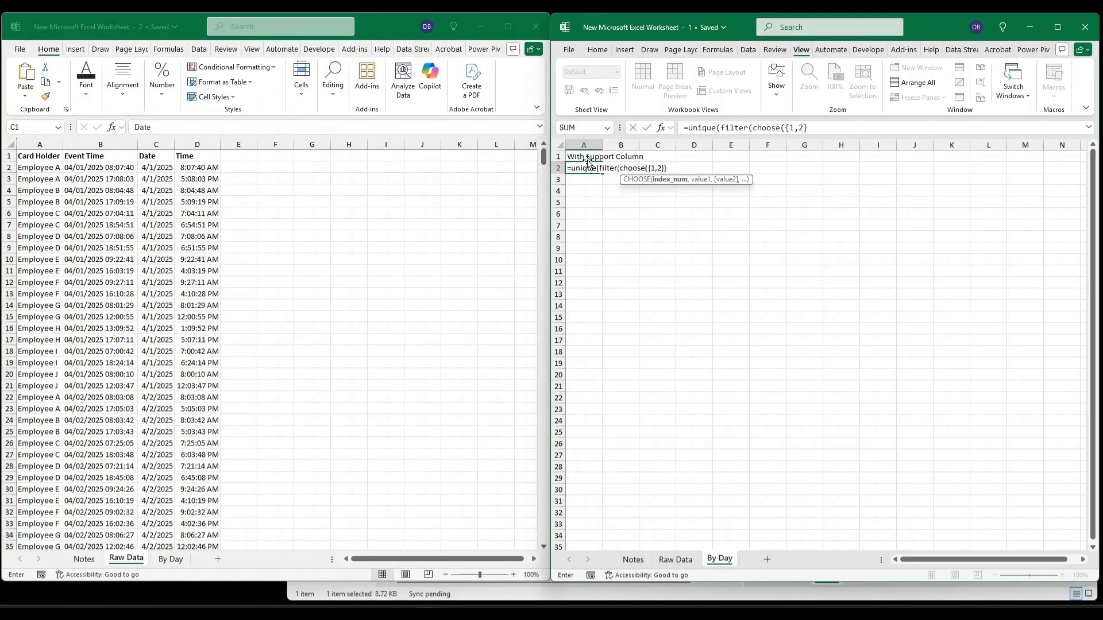
text(),)
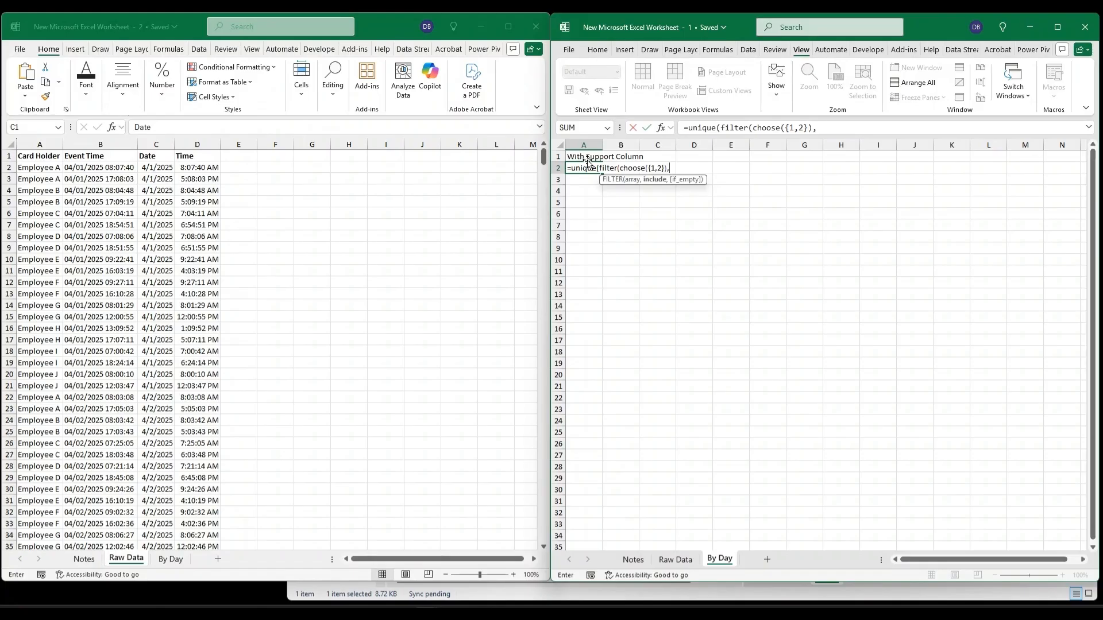
Complete the A2 formula with 'Raw Data'!A:A,'Raw Data'!C:C as choices and the condition 'Raw Data'!A:A<>"", and enter it
click(49, 141)
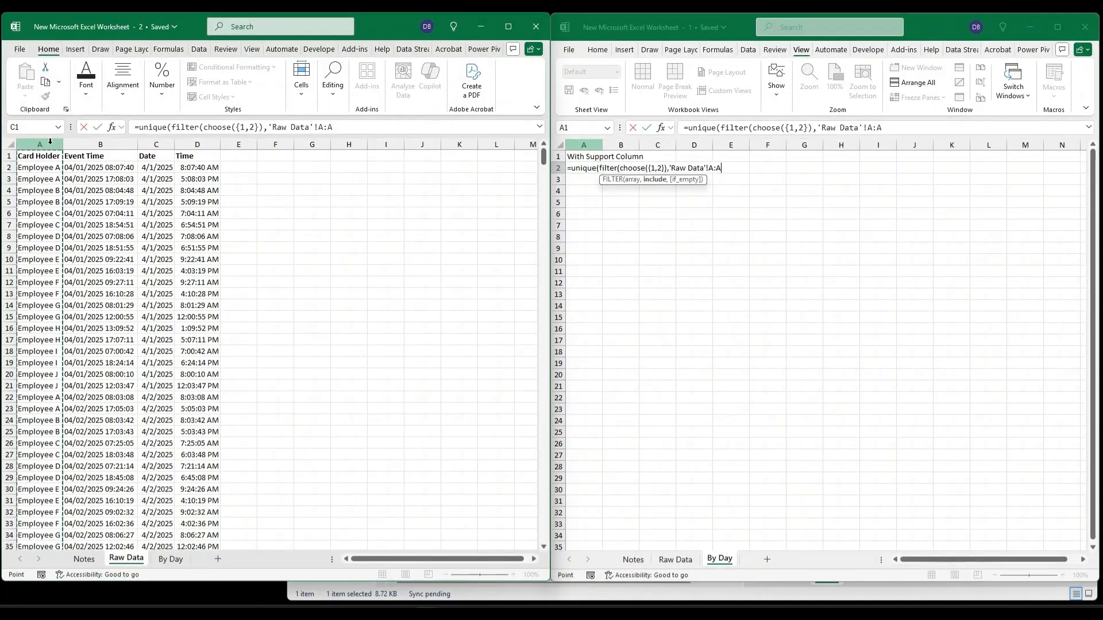
text(,)
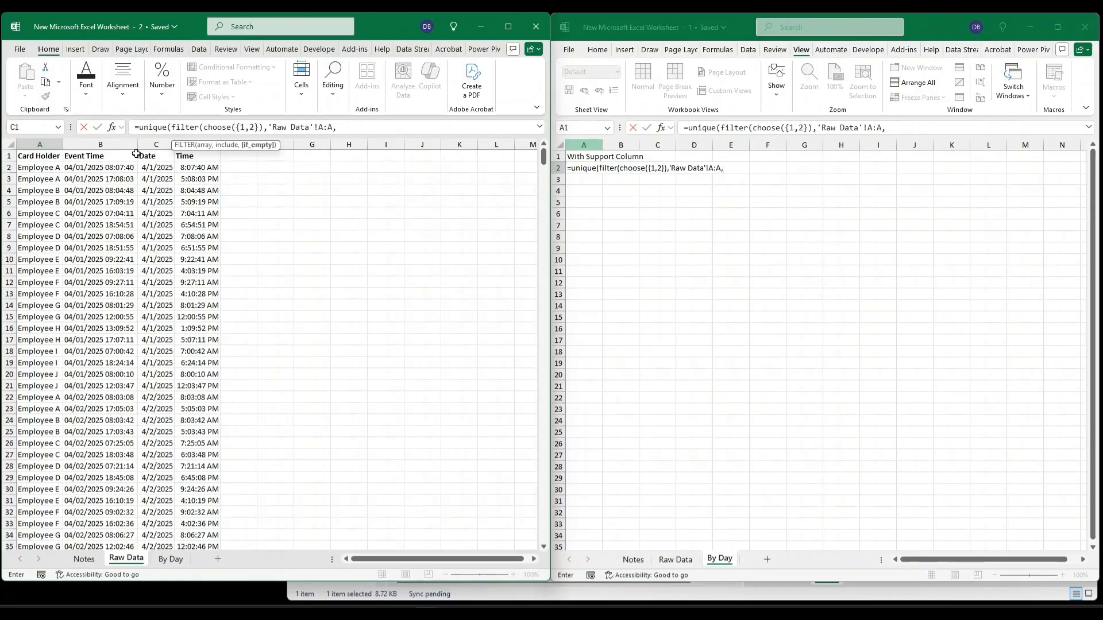
click(154, 143)
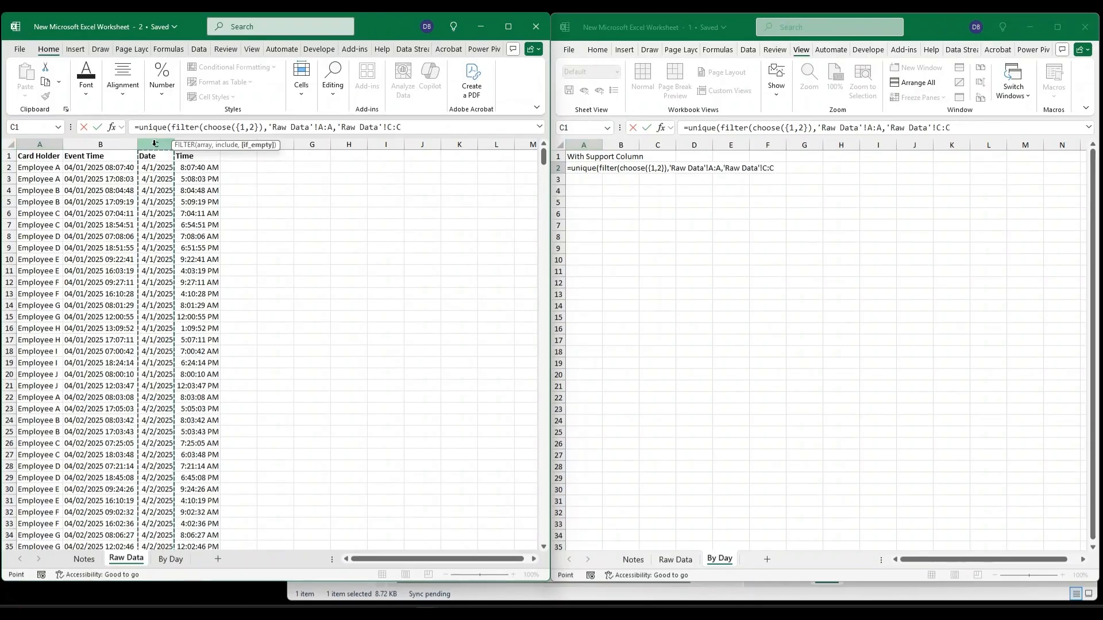
text(),)
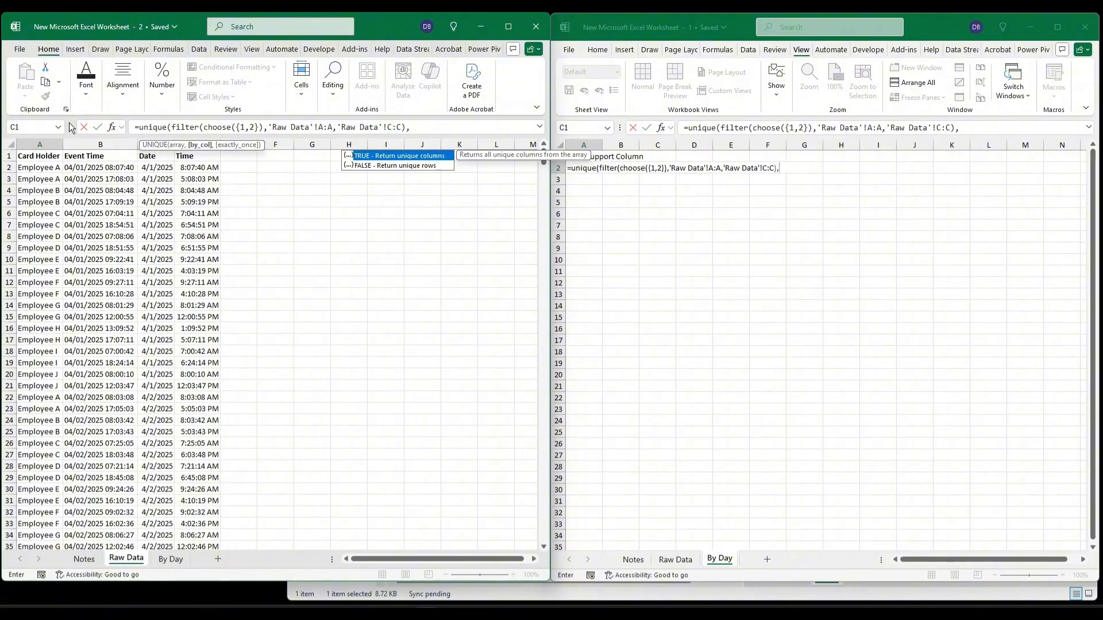
click(46, 143)
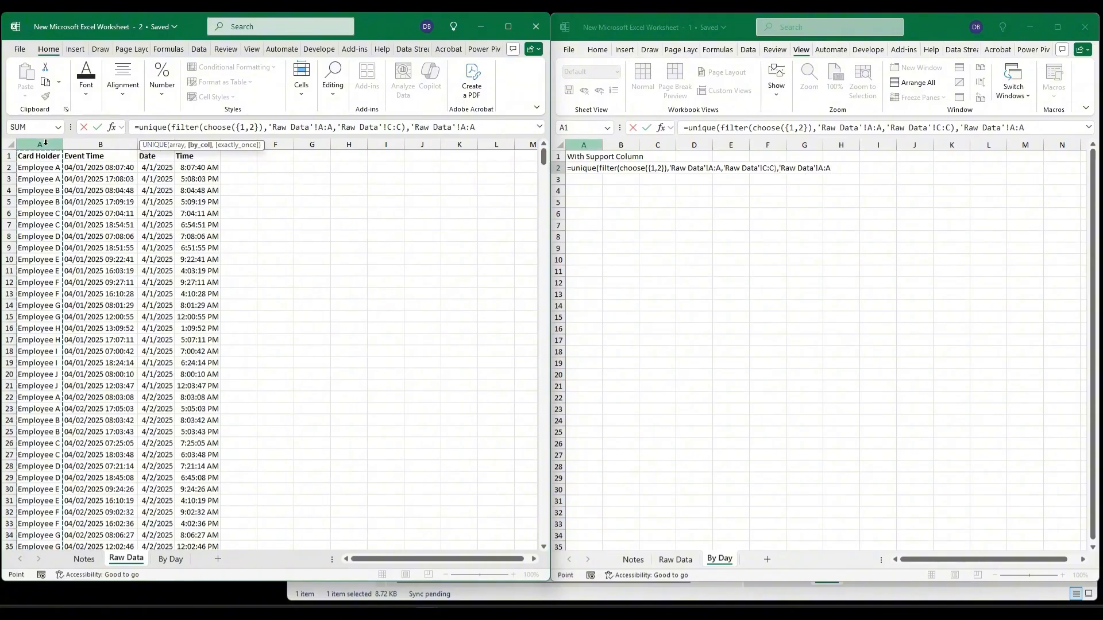
text(<>"")
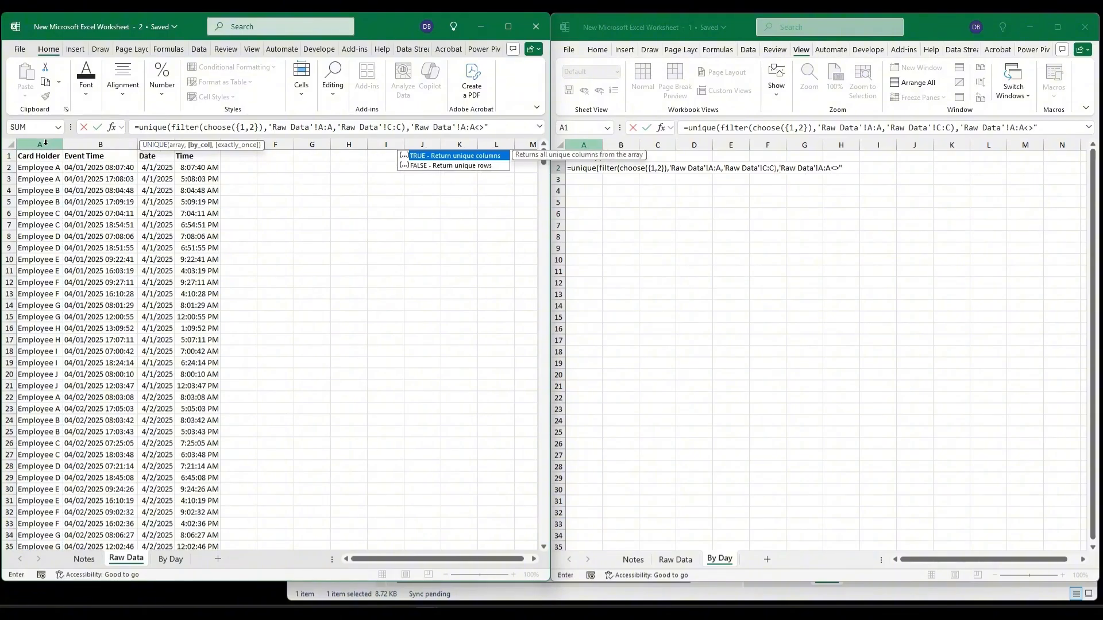
text()))
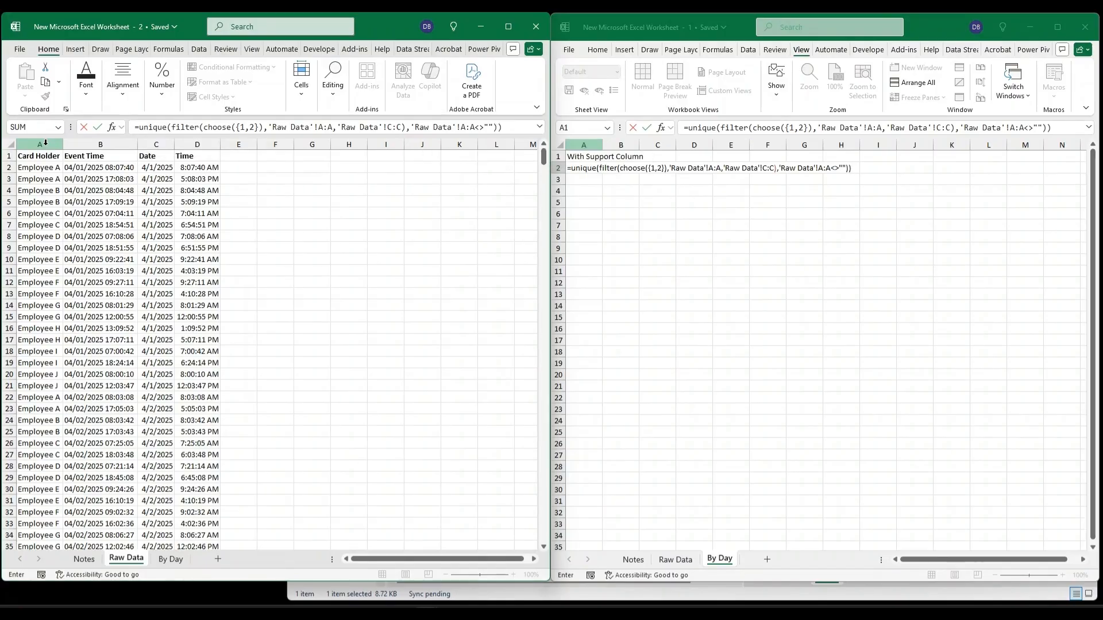
key(Return)
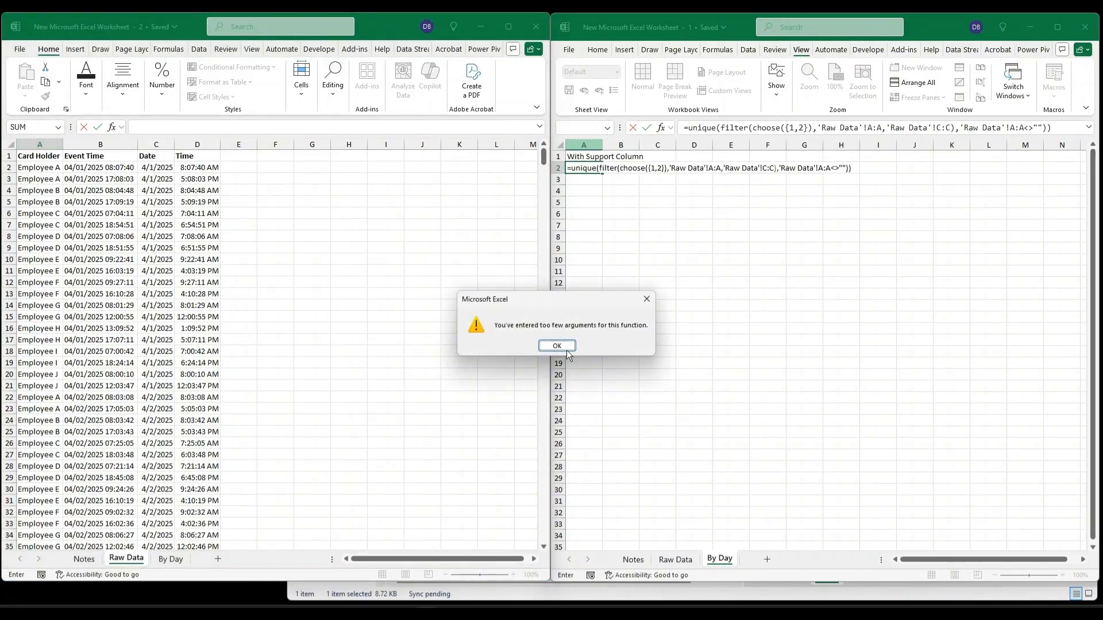
Remove the extra closing parenthesis after {1,2} in the A2 formula and enter it
click(566, 348)
key(BackSpace)
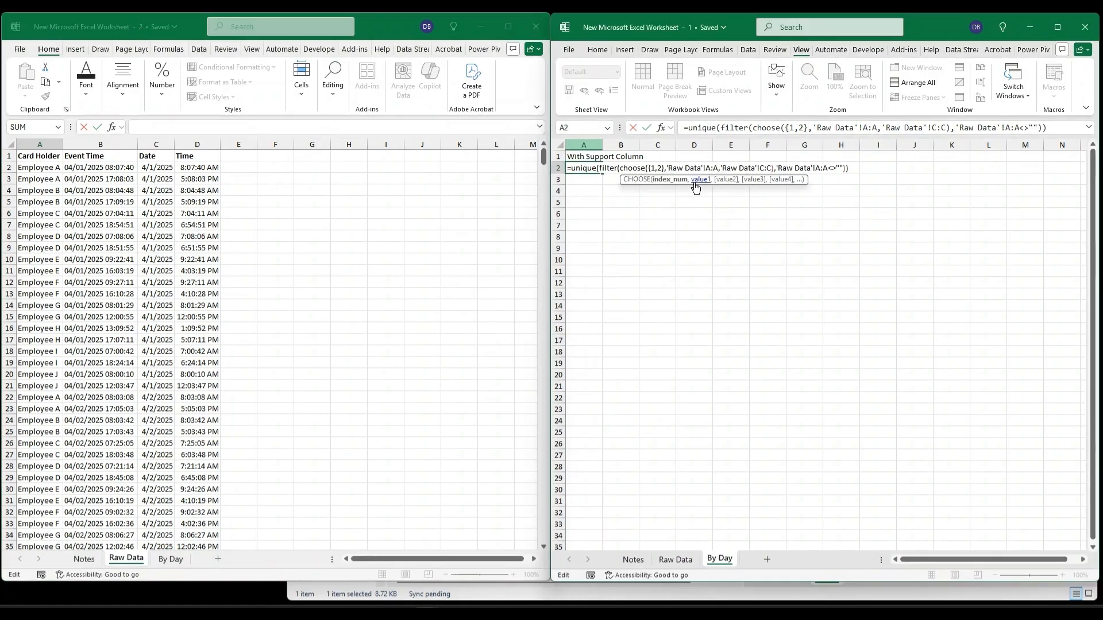
key(ctrl+Return)
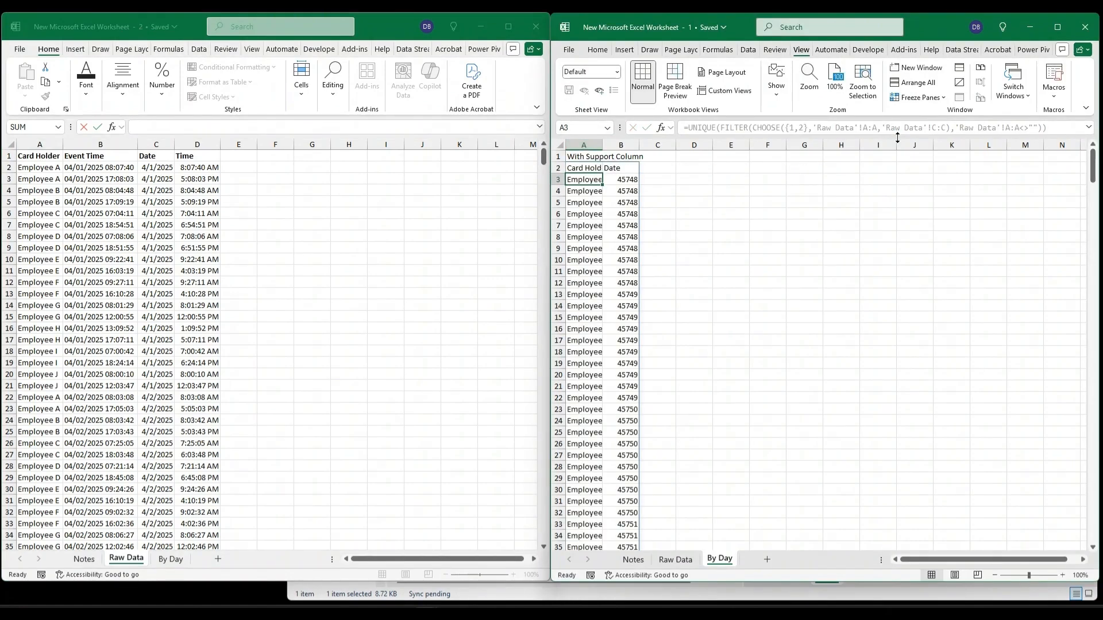
Make header row 2 of By Day bold and format column B as a short date
key(shift+space)
click(622, 144)
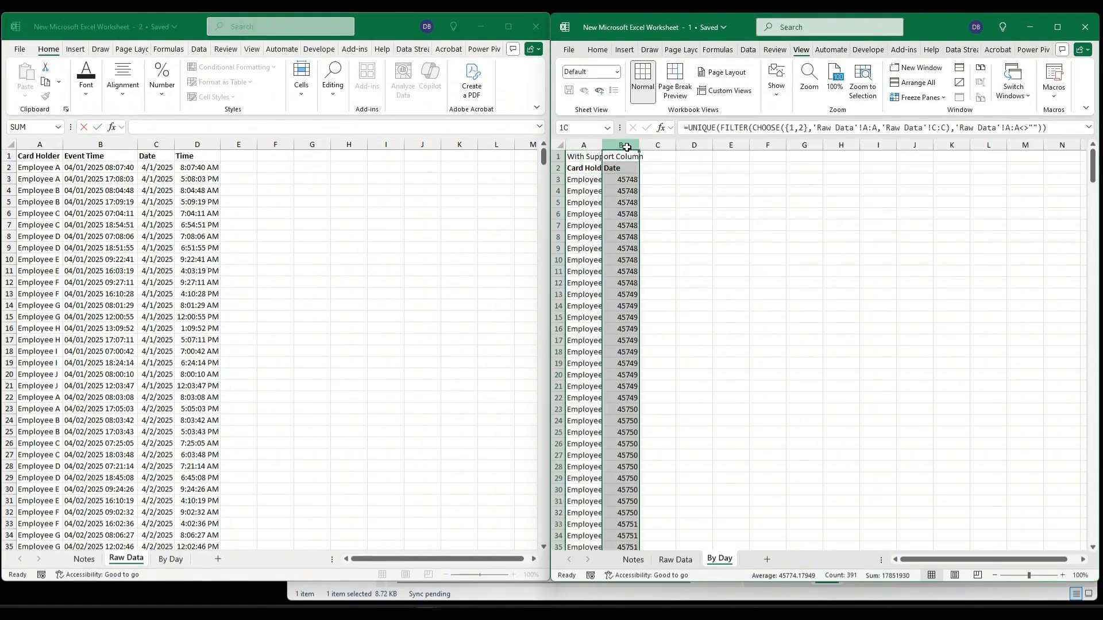
click(598, 50)
click(1057, 29)
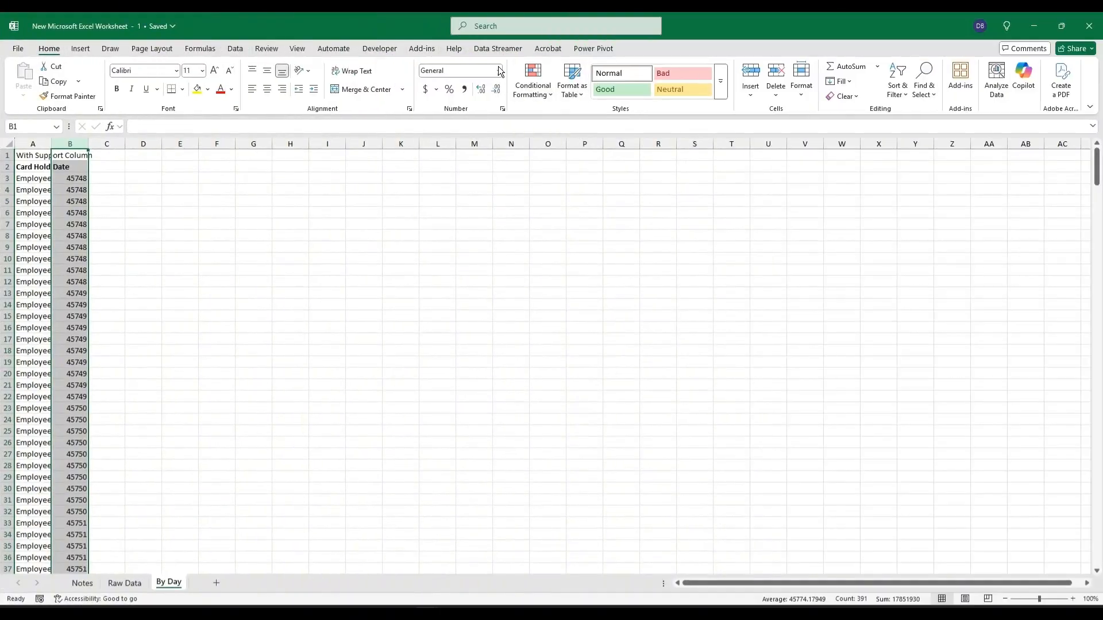
click(498, 71)
click(489, 201)
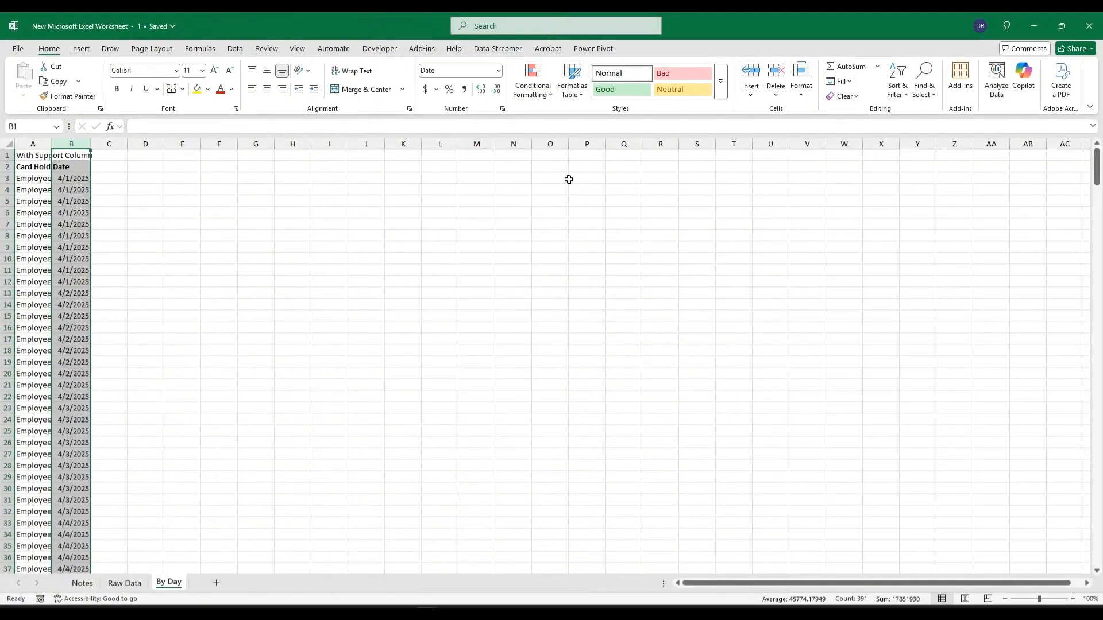
click(1061, 26)
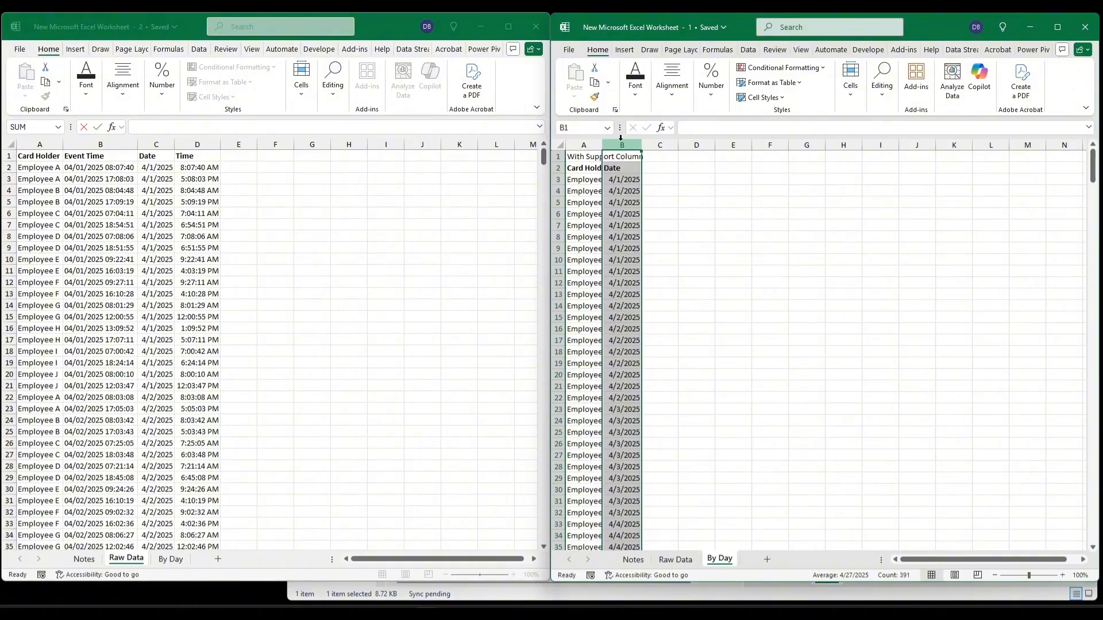
Fit column A's width to its contents and add the headers "Earliest" in C2 and "Latest" in D2
double_click(601, 145)
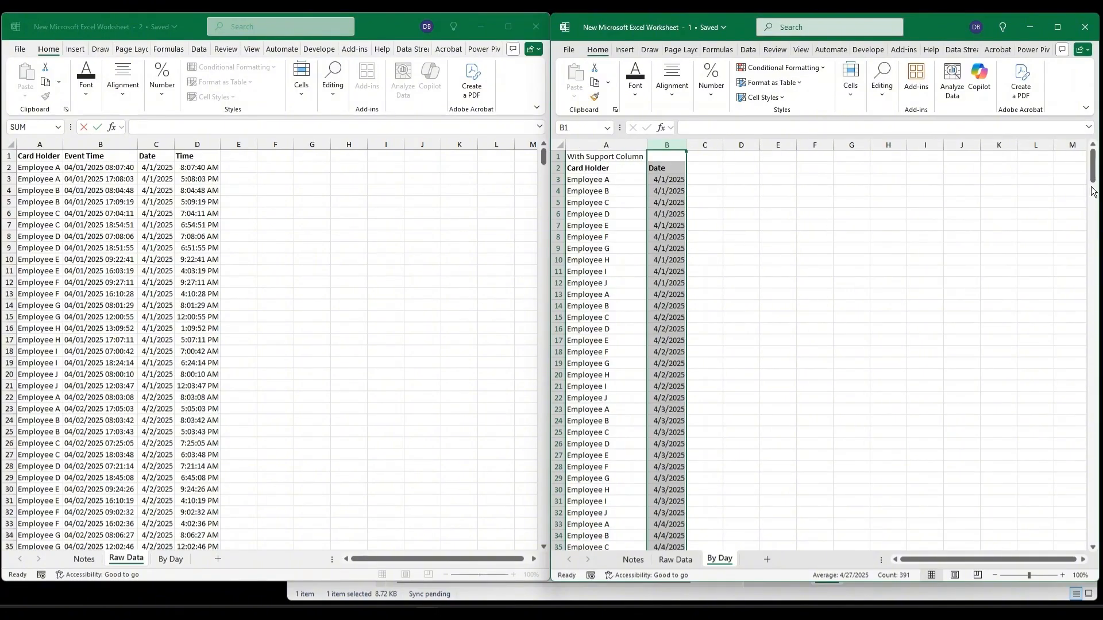
click(718, 166)
text(Earliest)
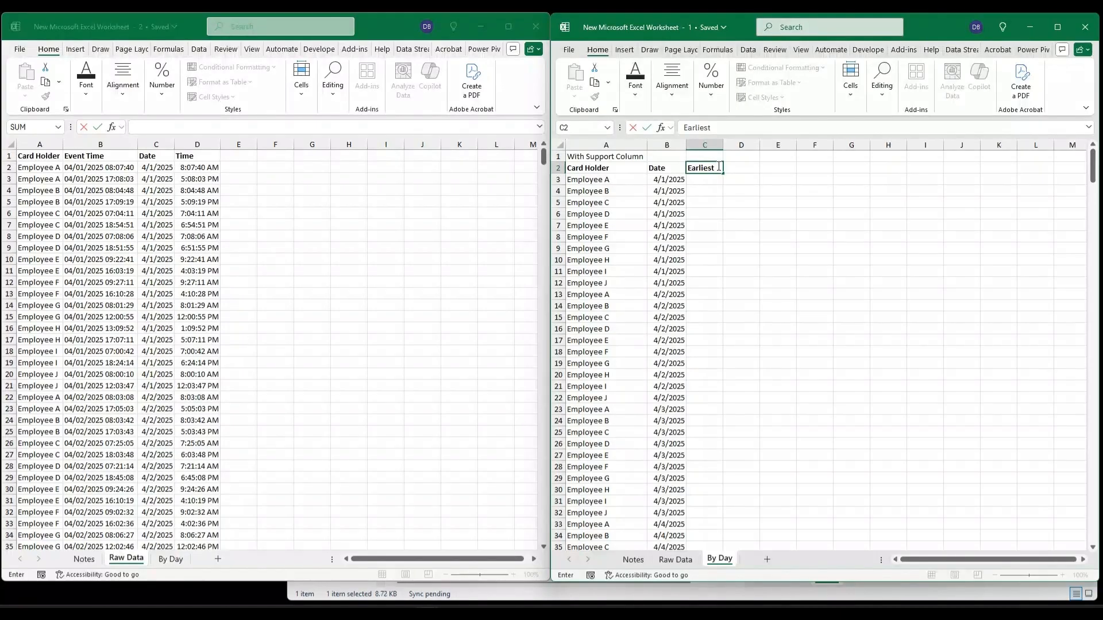
key(Tab)
text(Lates)
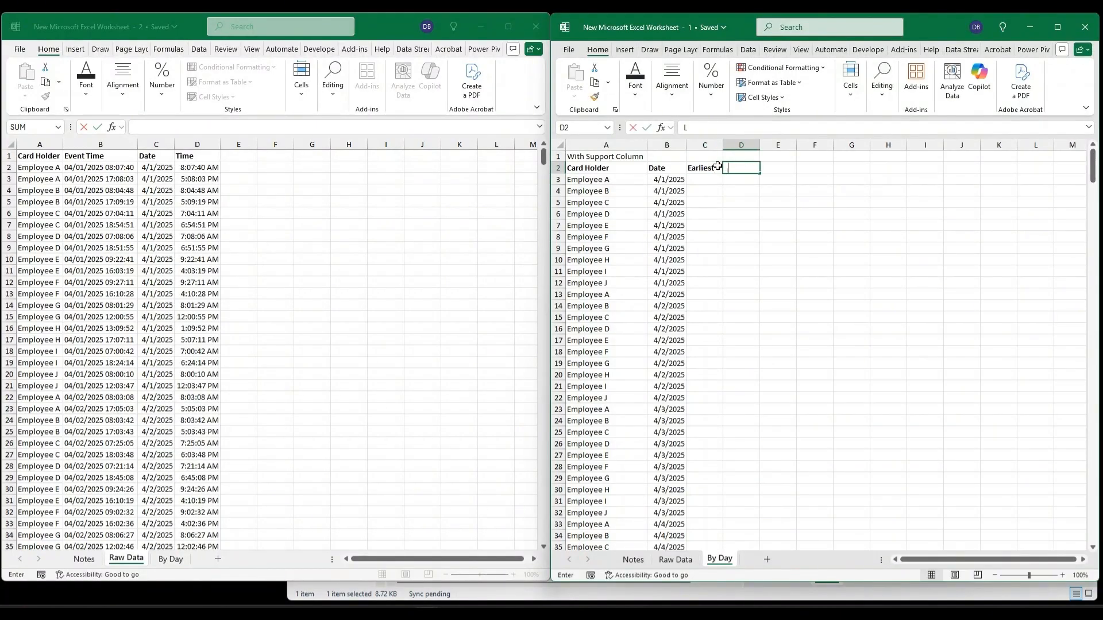
key(Return)
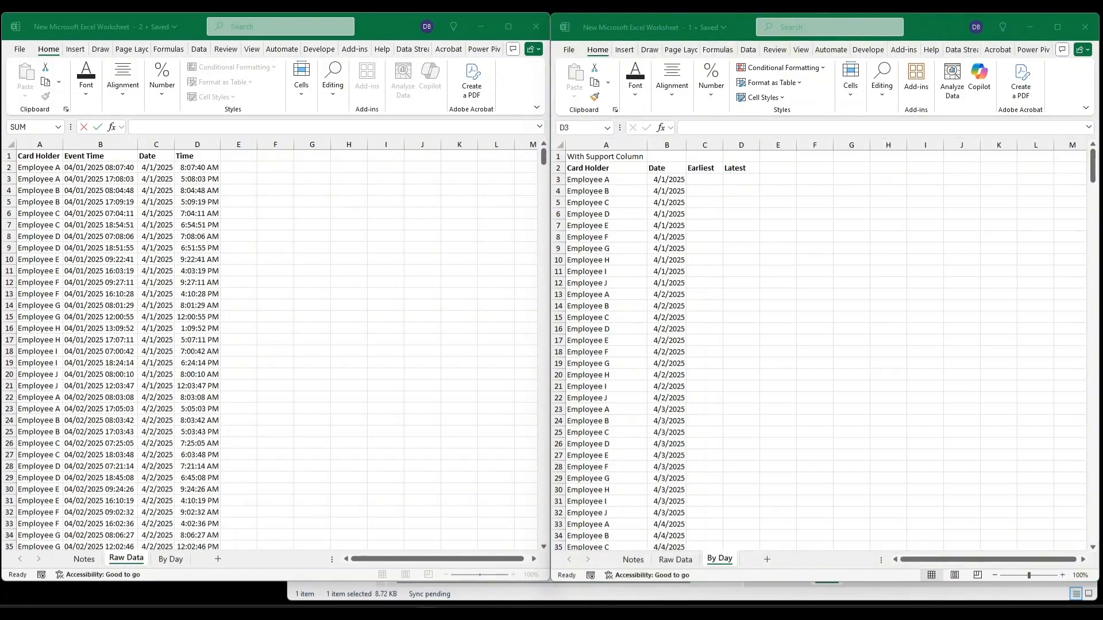
Start a MINIFS formula in C3 of By Day with 'Raw Data'!$D:$D as minimum range and 'Raw Data'!$A:$A matched to A3
click(710, 179)
text(=)
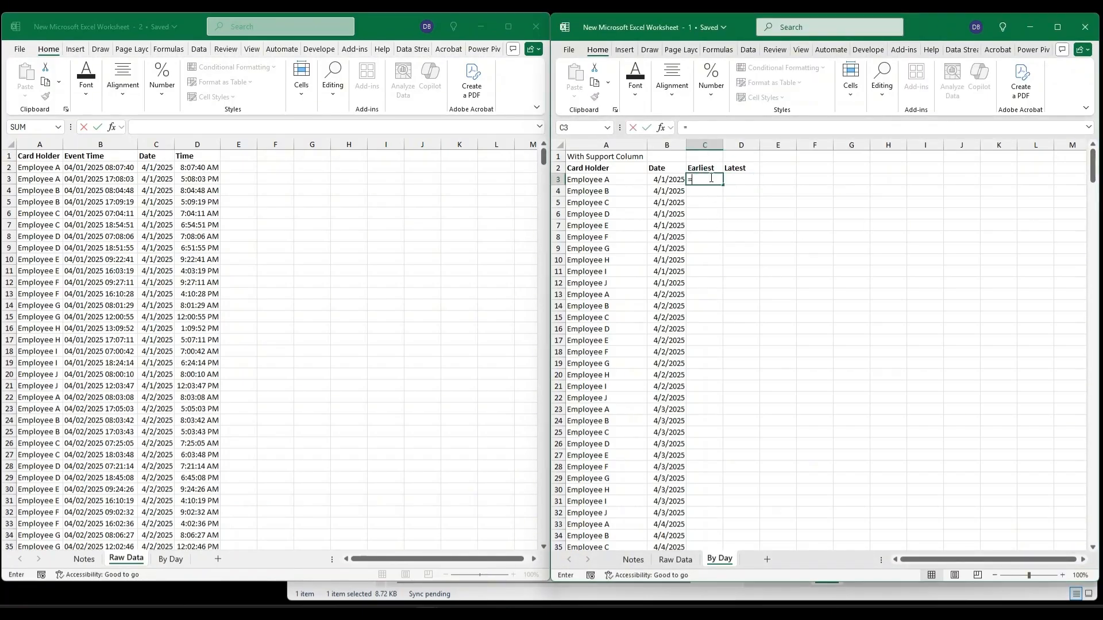
text(Minifs()
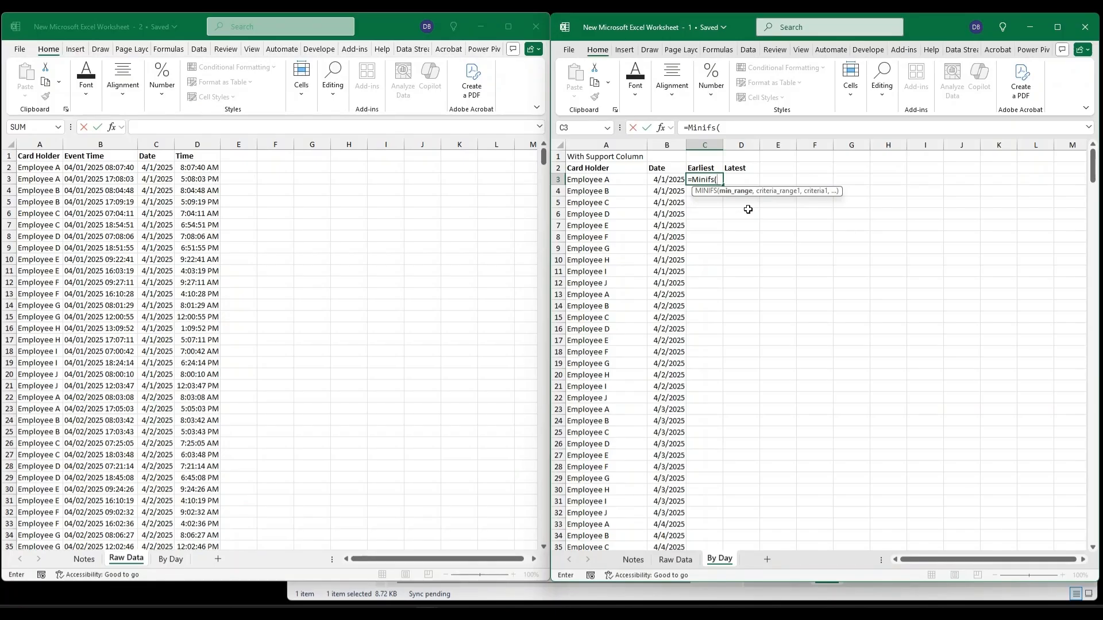
click(205, 142)
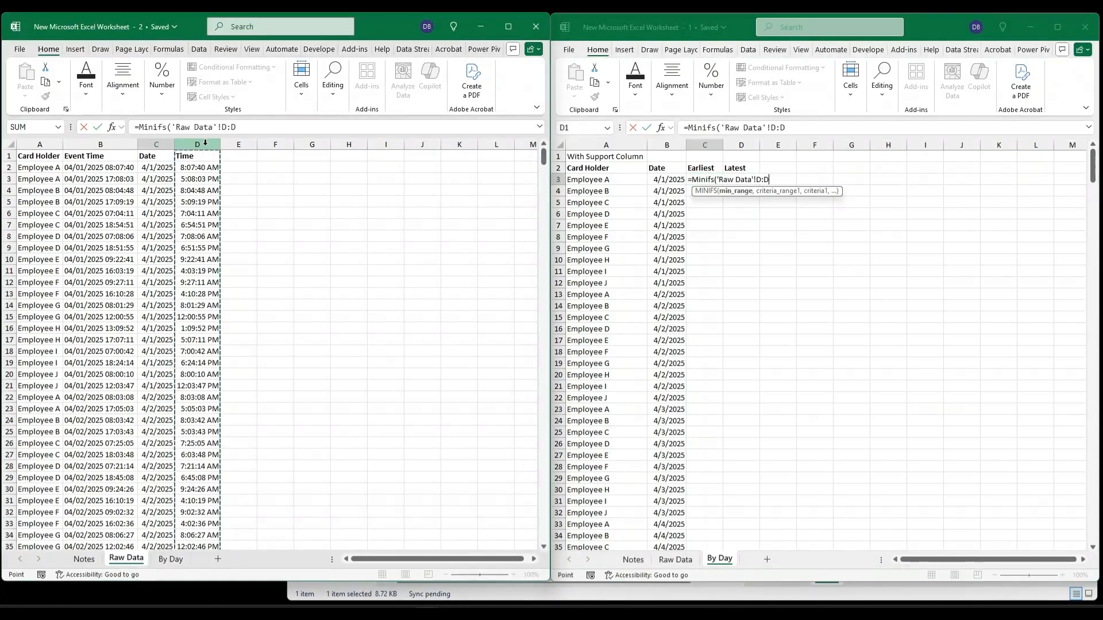
key(F4)
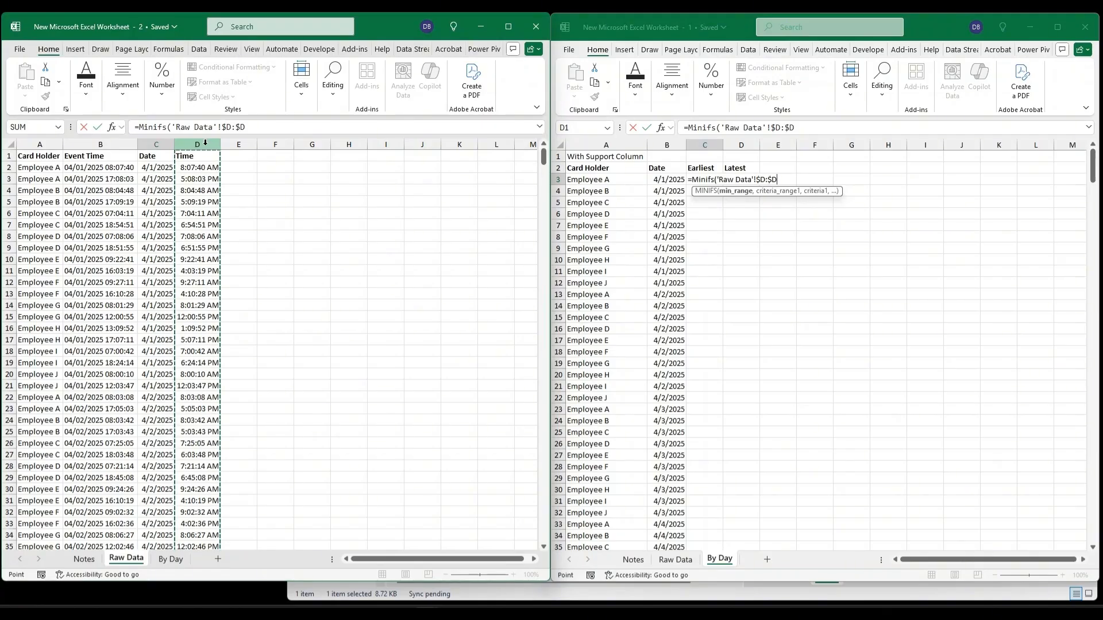
text(,)
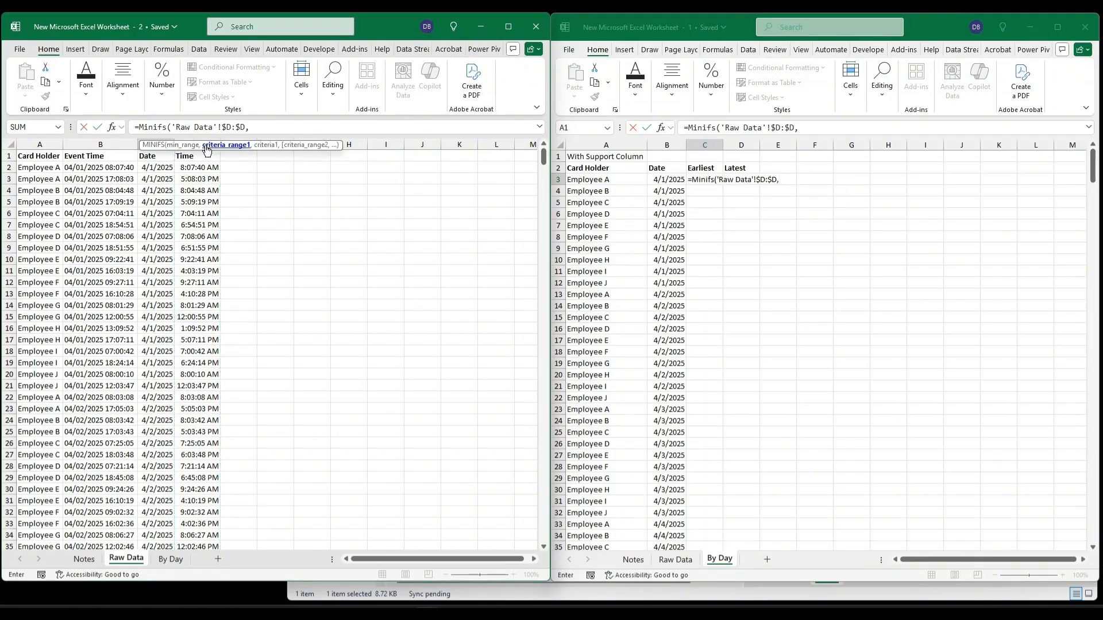
click(41, 141)
key(F4)
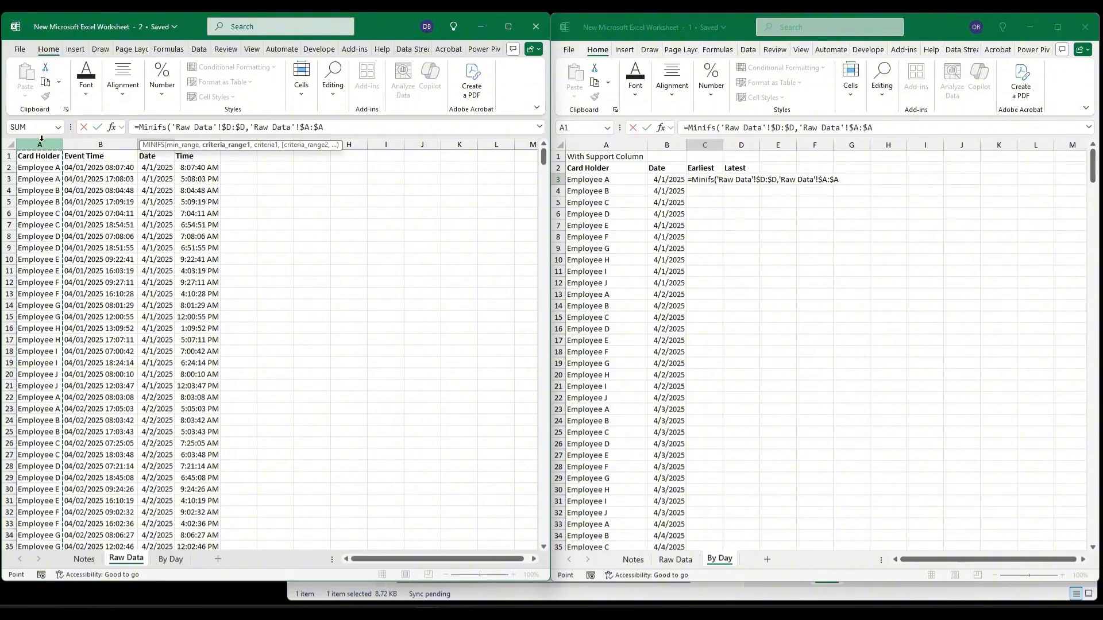
text(,)
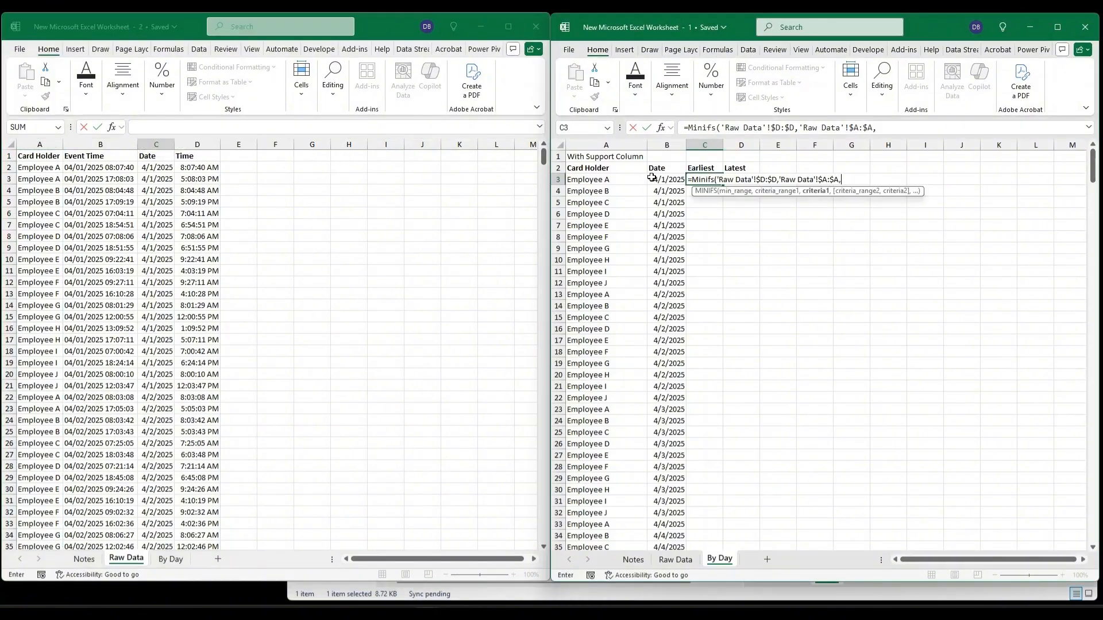
click(633, 182)
text(,)
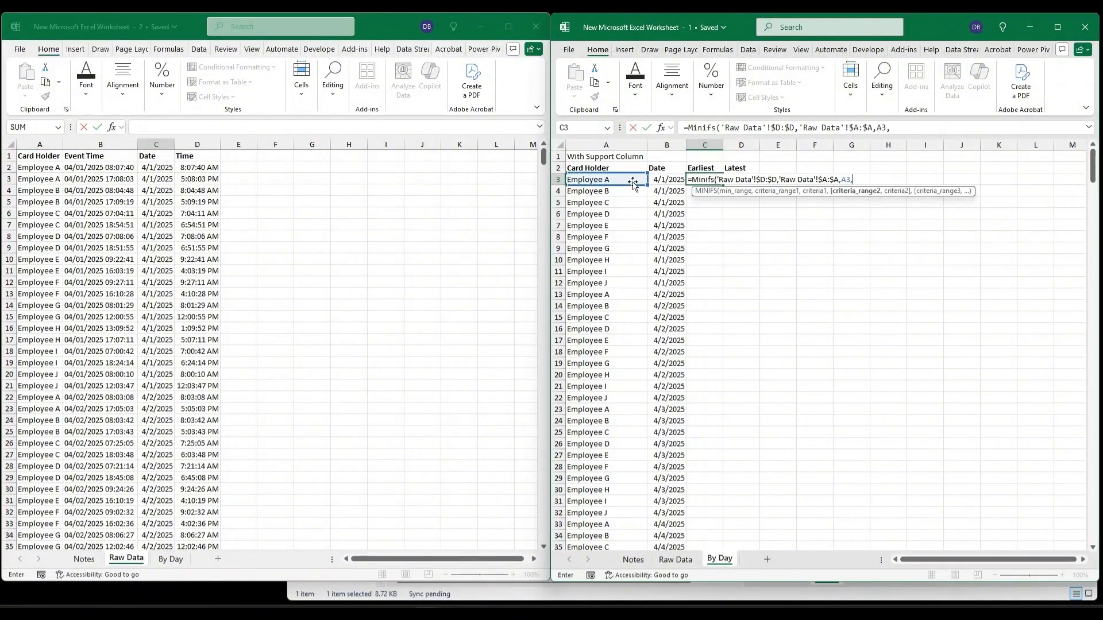
Add 'Raw Data'!$C:$C matched to B3 as the second criteria pair of the C3 formula and enter it
click(156, 142)
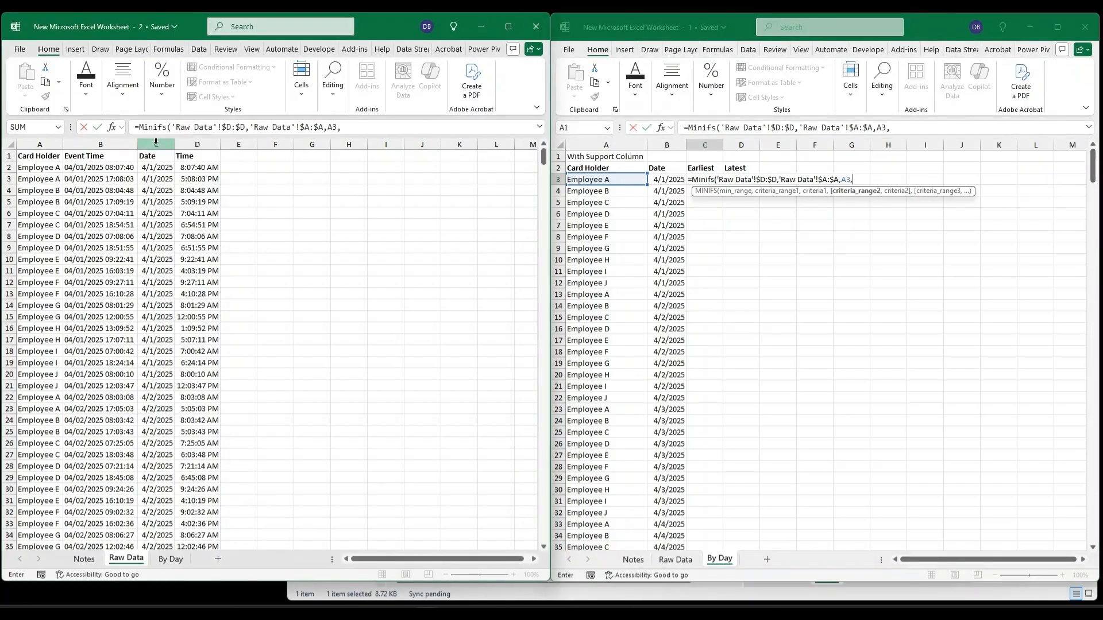
click(156, 141)
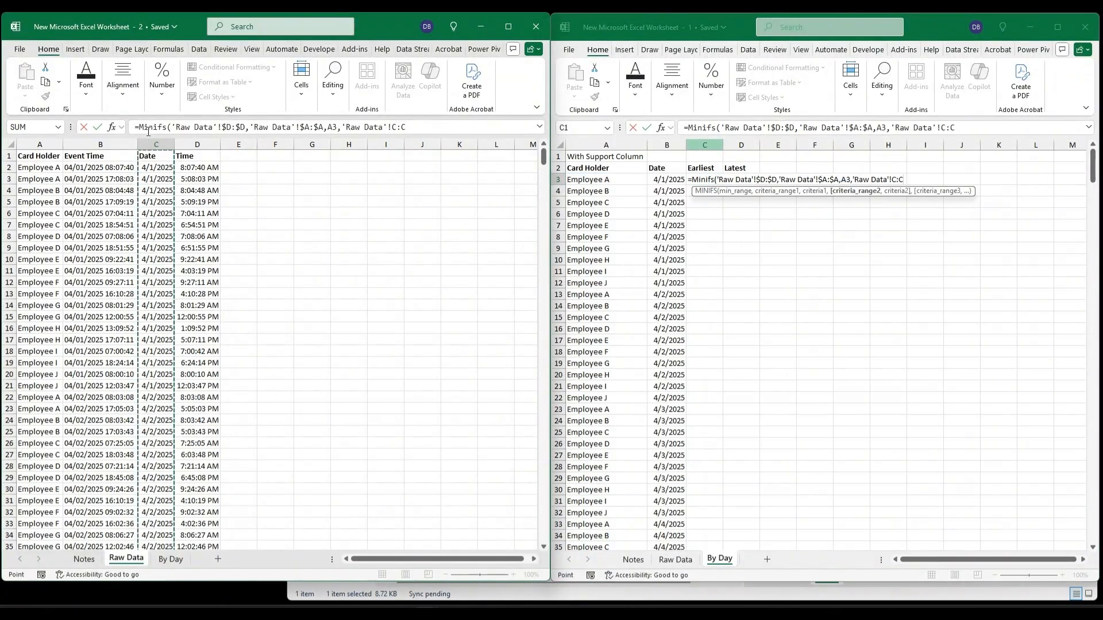
key(F4)
text(,)
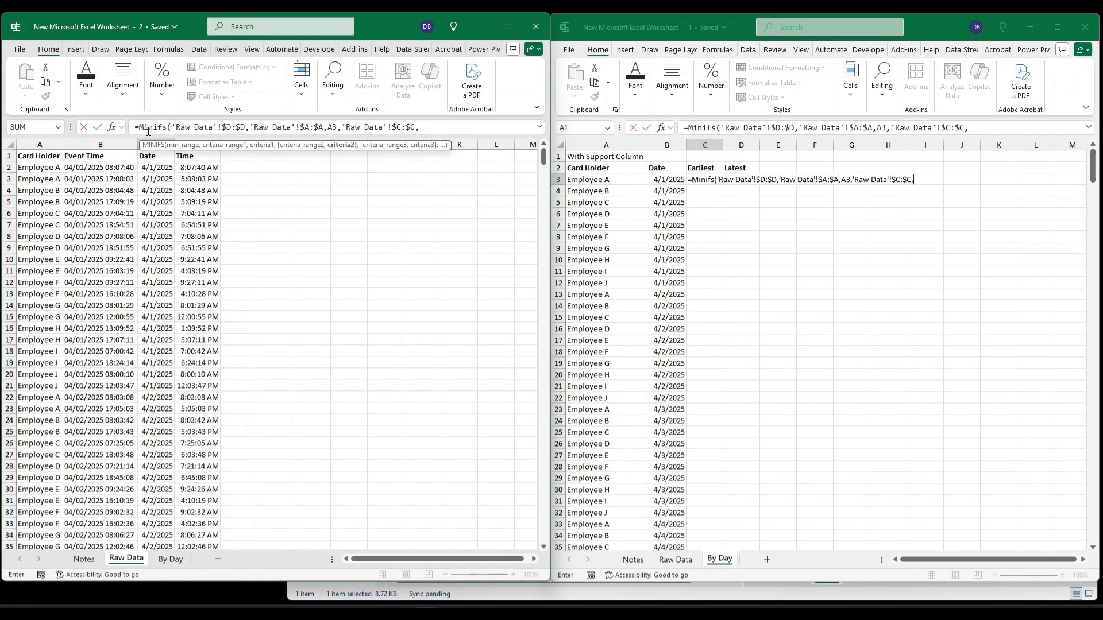
click(683, 194)
click(661, 177)
key(Return)
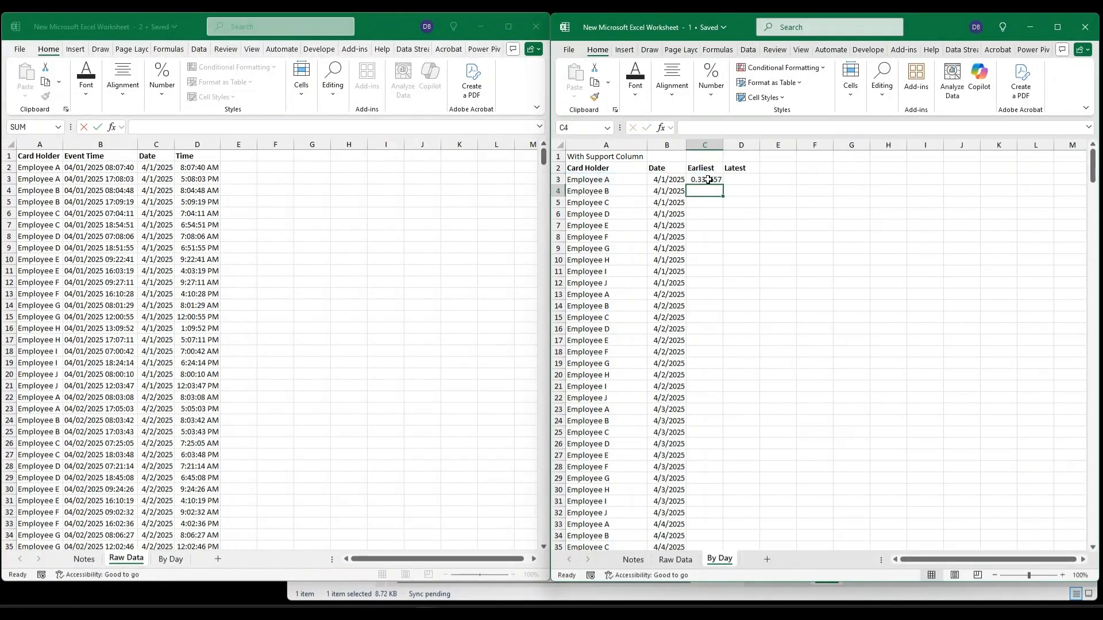
Copy the time format of D2 in Raw Data onto C3 of By Day
click(197, 167)
click(46, 95)
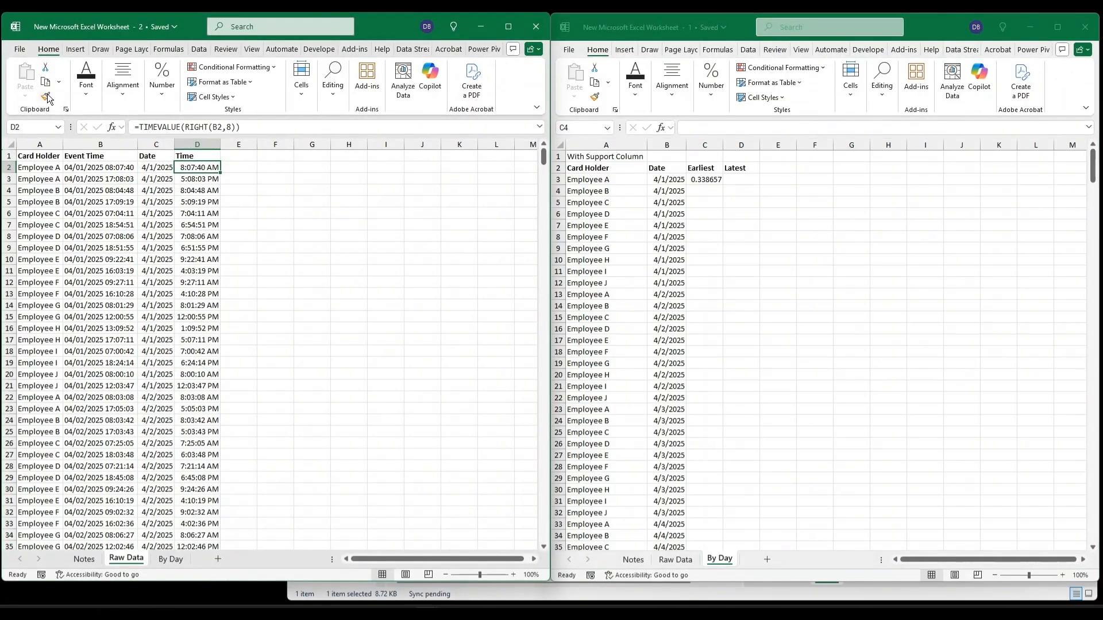
click(704, 180)
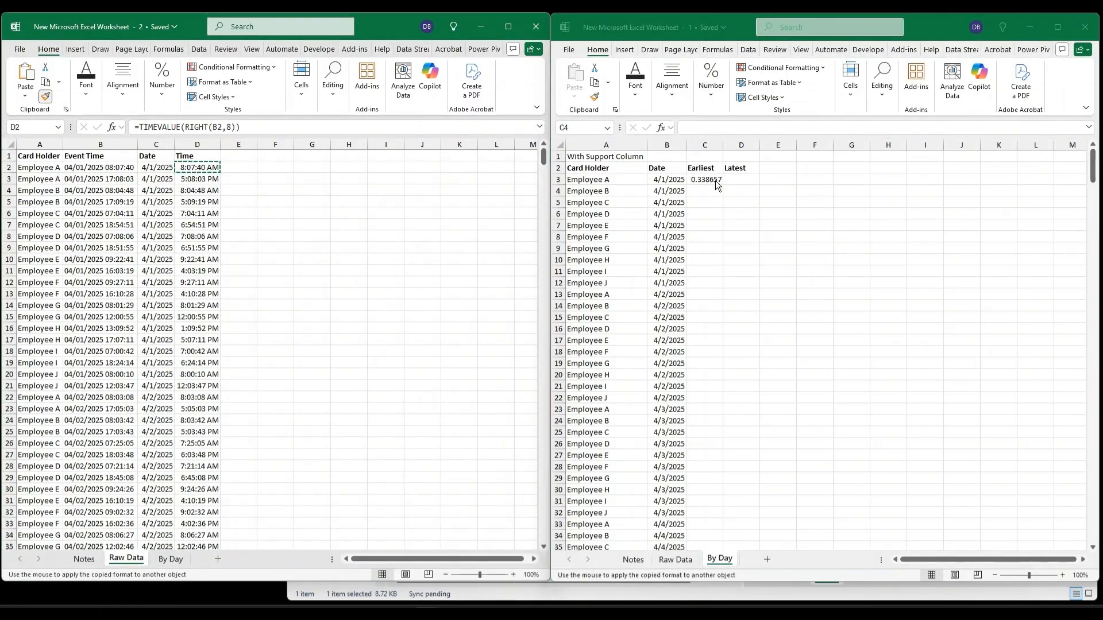
Make the criteria references in the C3 formula column-absolute as $A3 and $B3
click(878, 126)
text($)
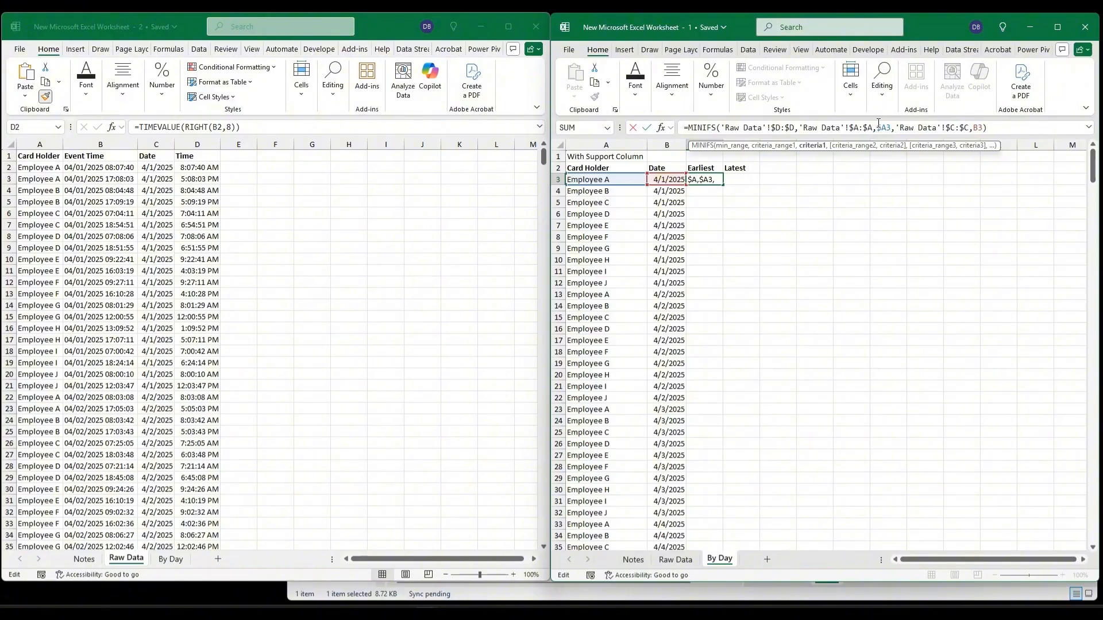
click(977, 128)
text($)
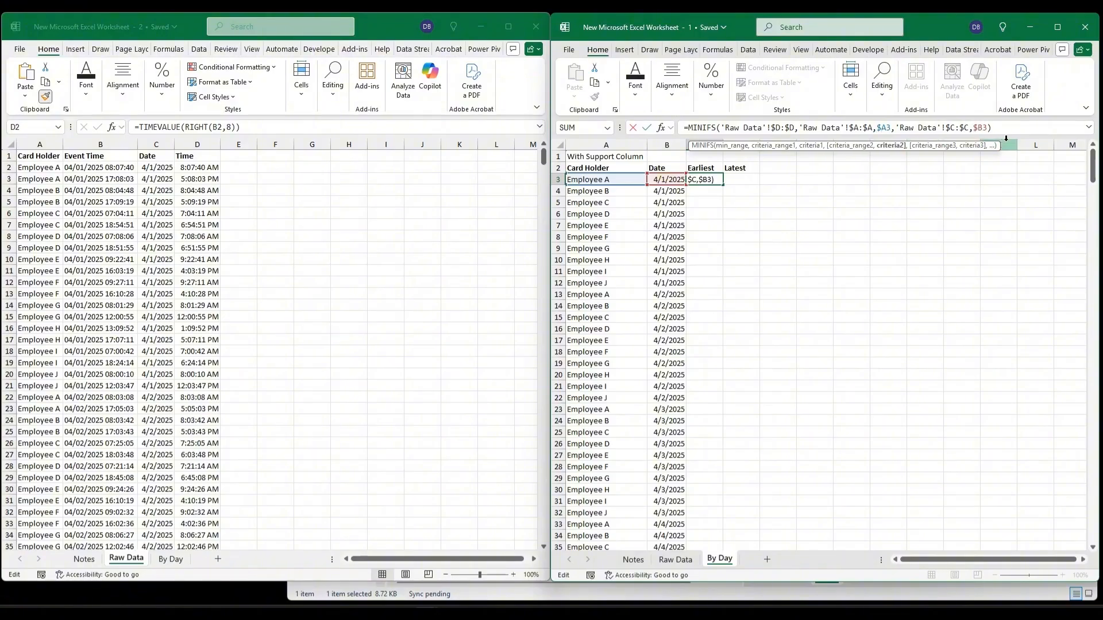
key(ctrl+Return)
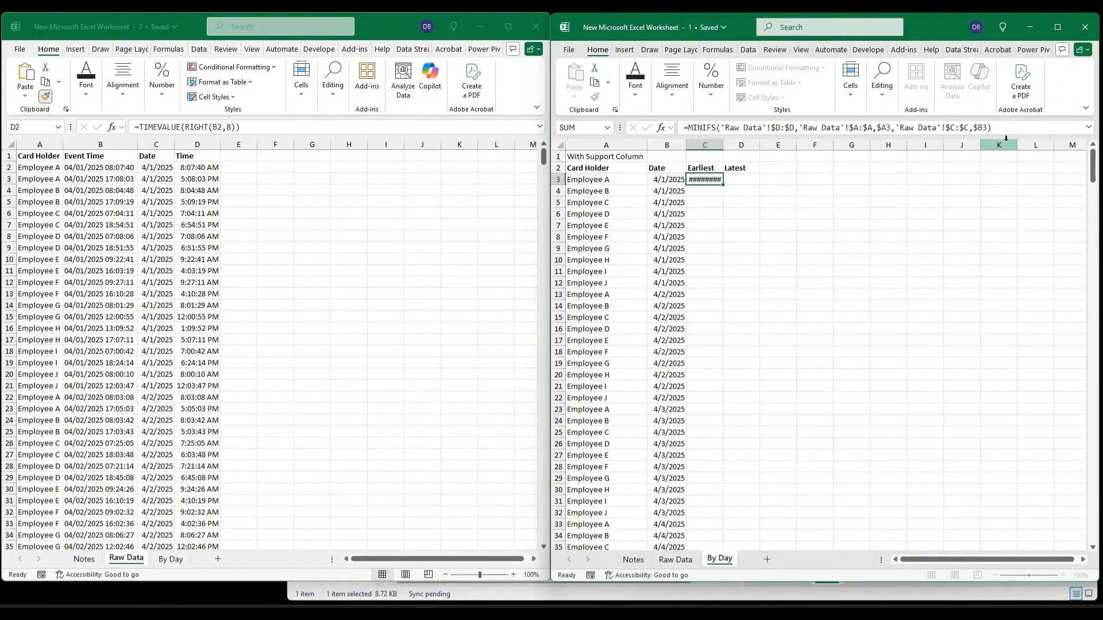
Copy the C3 formula to D3 and change its function to MAXIFS
key(ctrl+c)
key(Right)
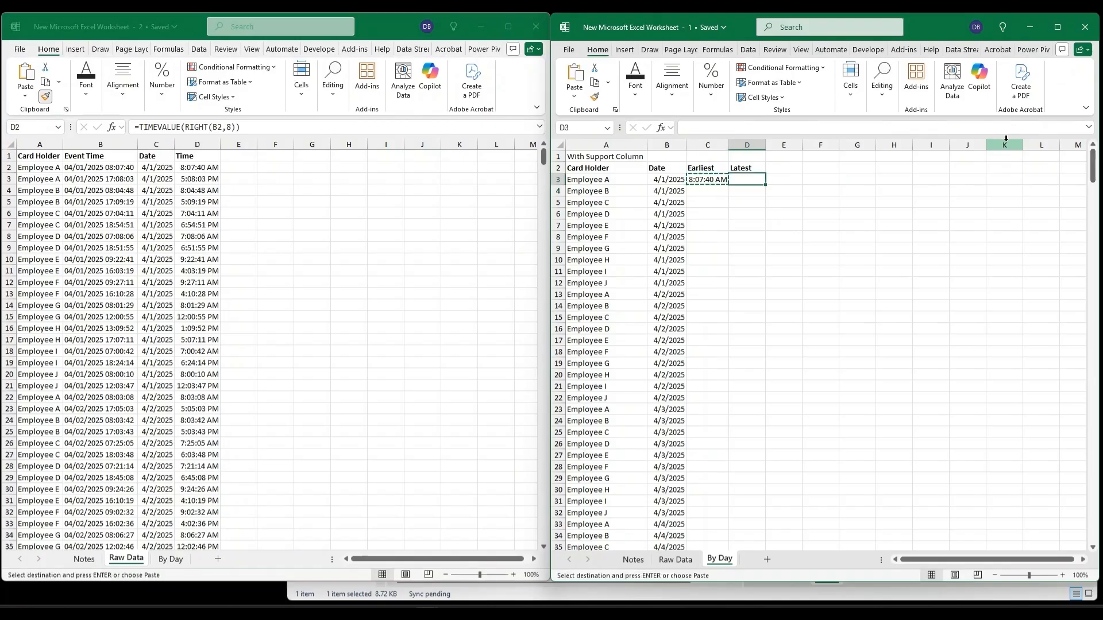
key(ctrl+v)
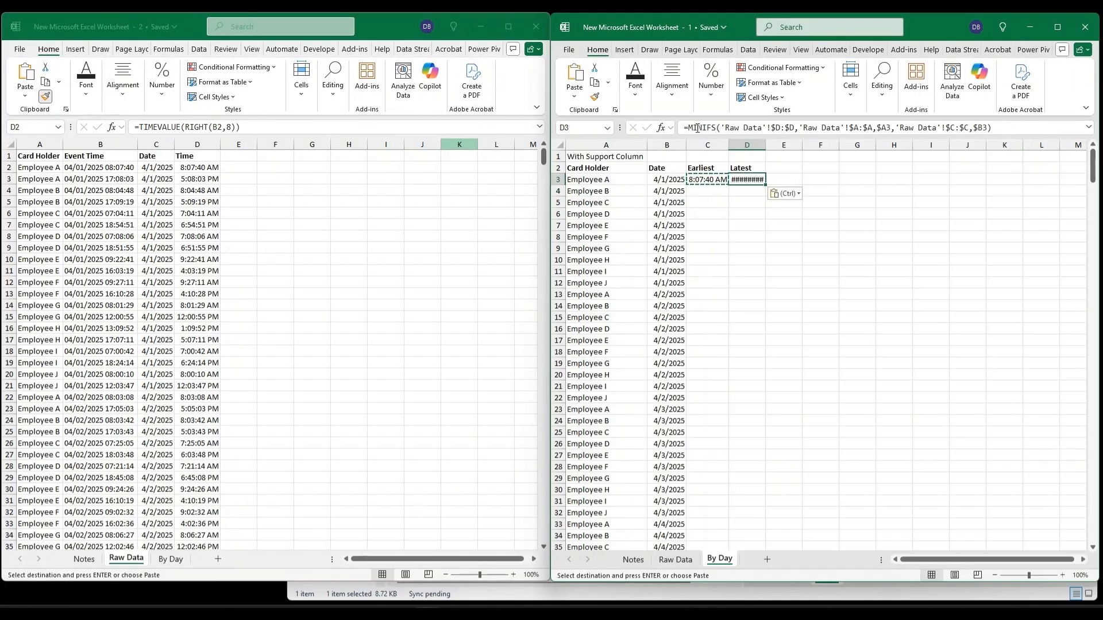
click(701, 128)
text(Max)
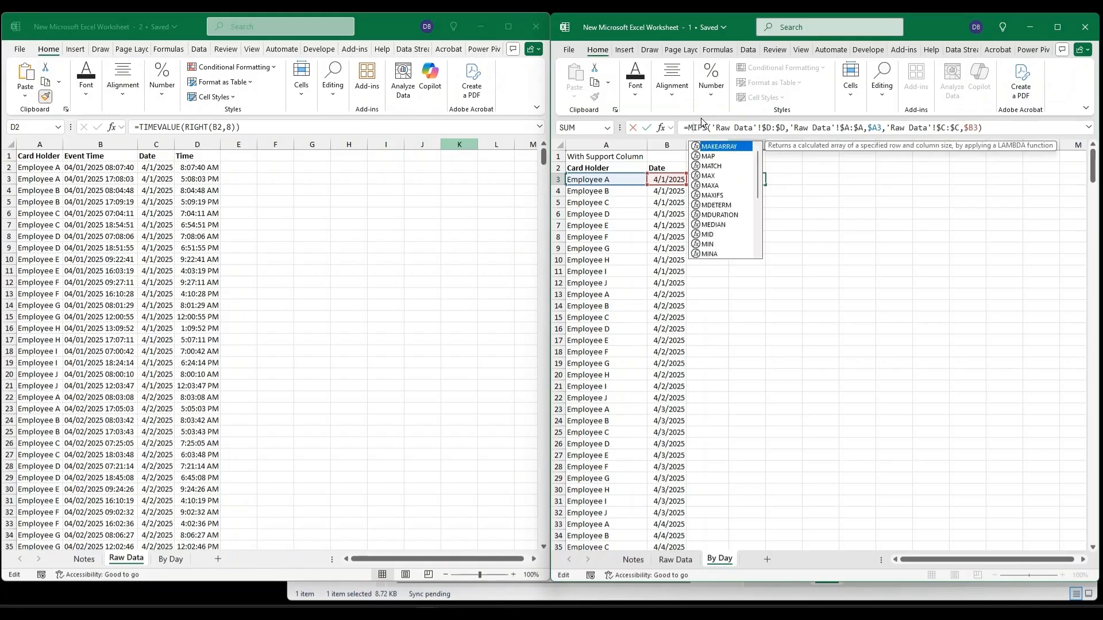
key(Return)
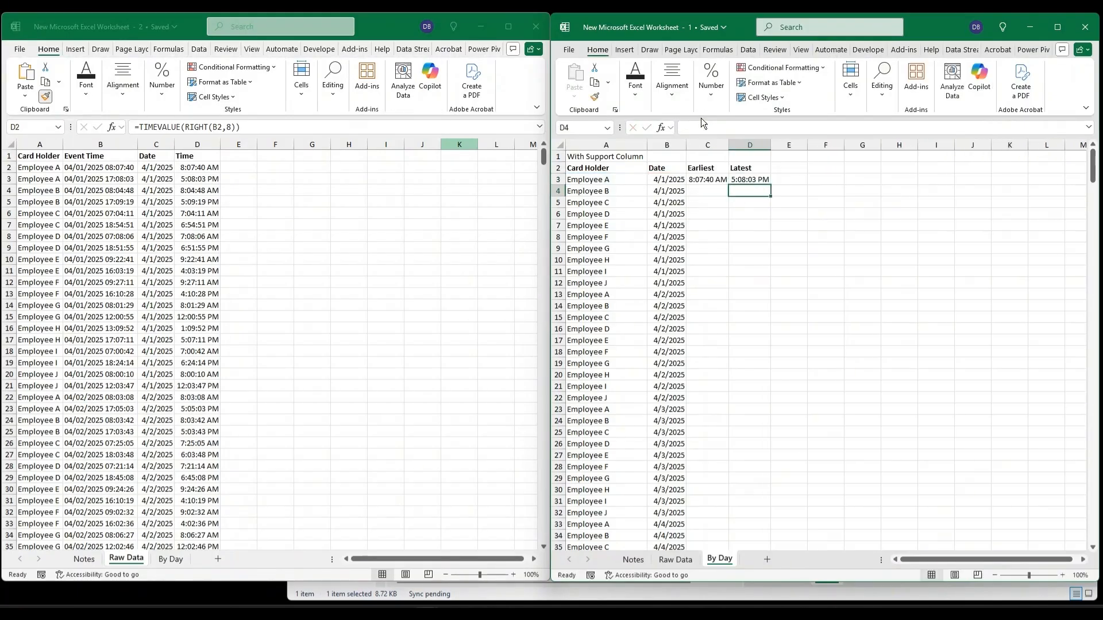
Fill the C3:D3 formulas down the whole list and fit the widths of columns C and D to their contents
drag(697, 181, 747, 182)
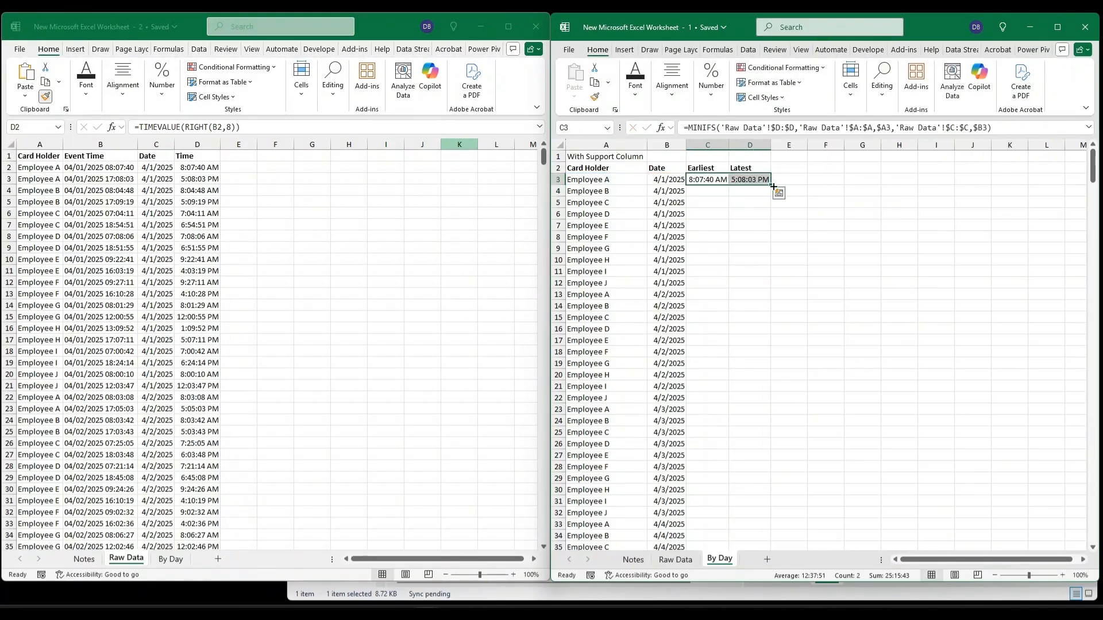
double_click(770, 185)
drag(716, 142, 748, 143)
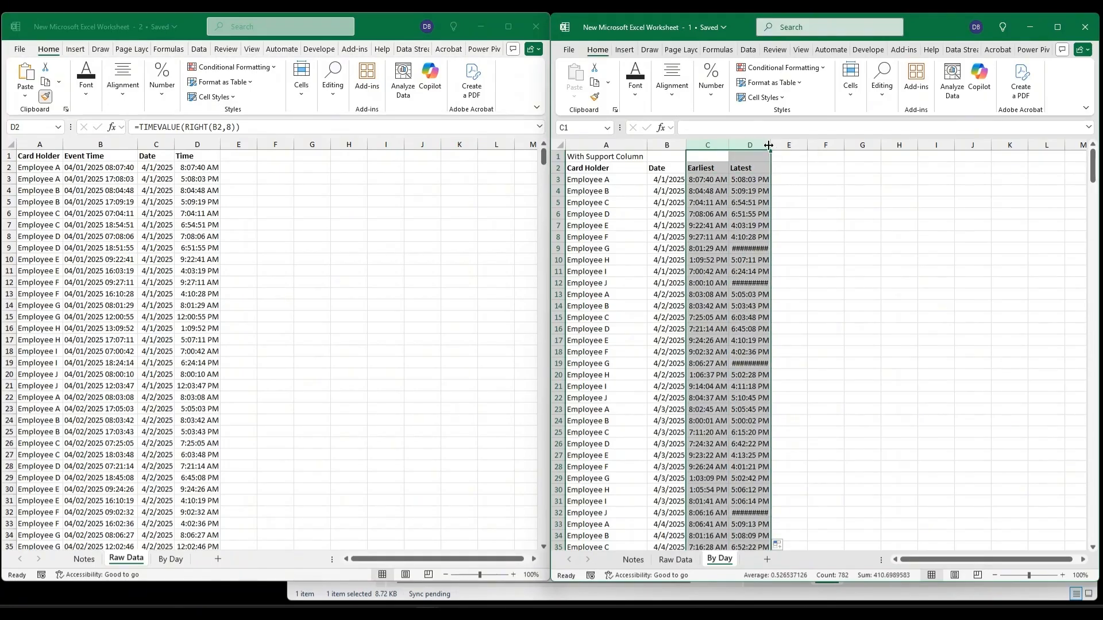
double_click(770, 144)
Compare the earliest and latest times in By Day with the Raw Data event times per card holder and date
click(707, 179)
click(117, 171)
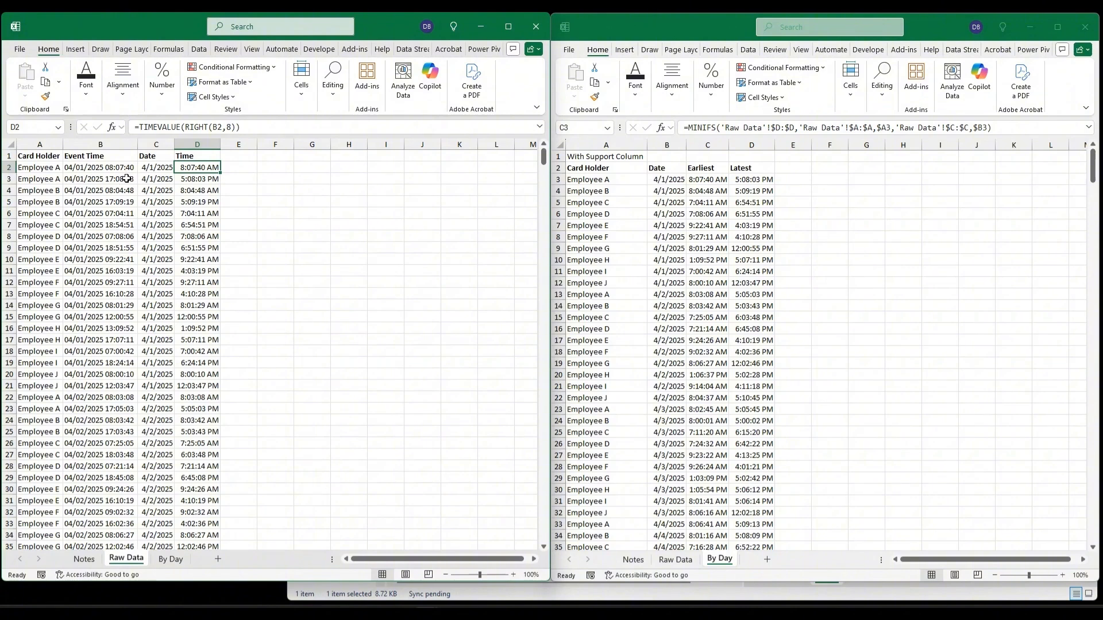
click(613, 178)
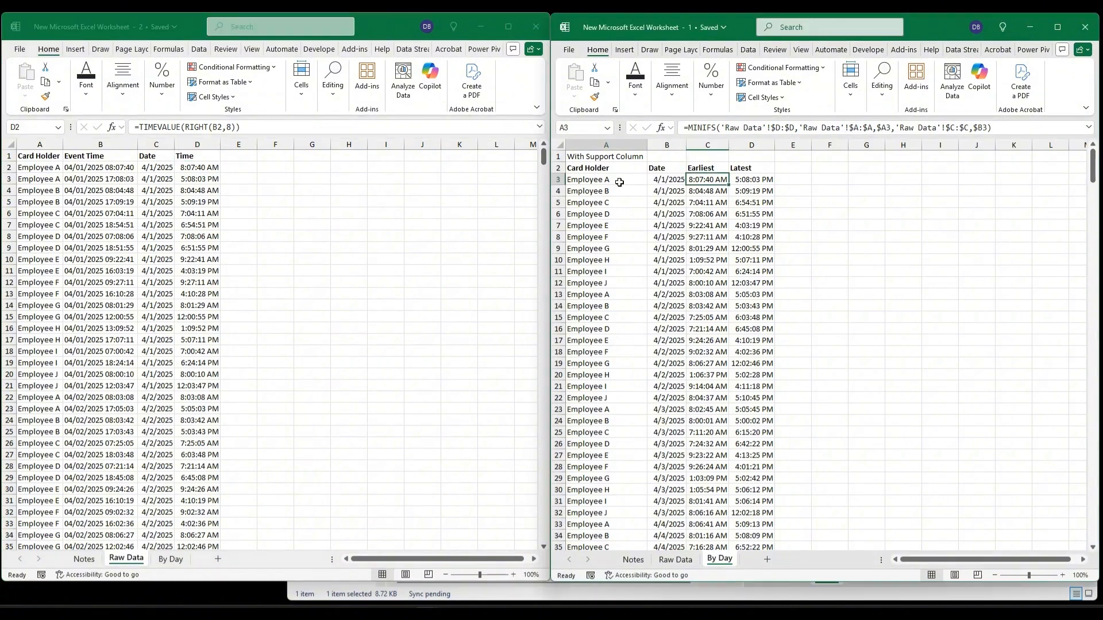
drag(622, 179, 666, 179)
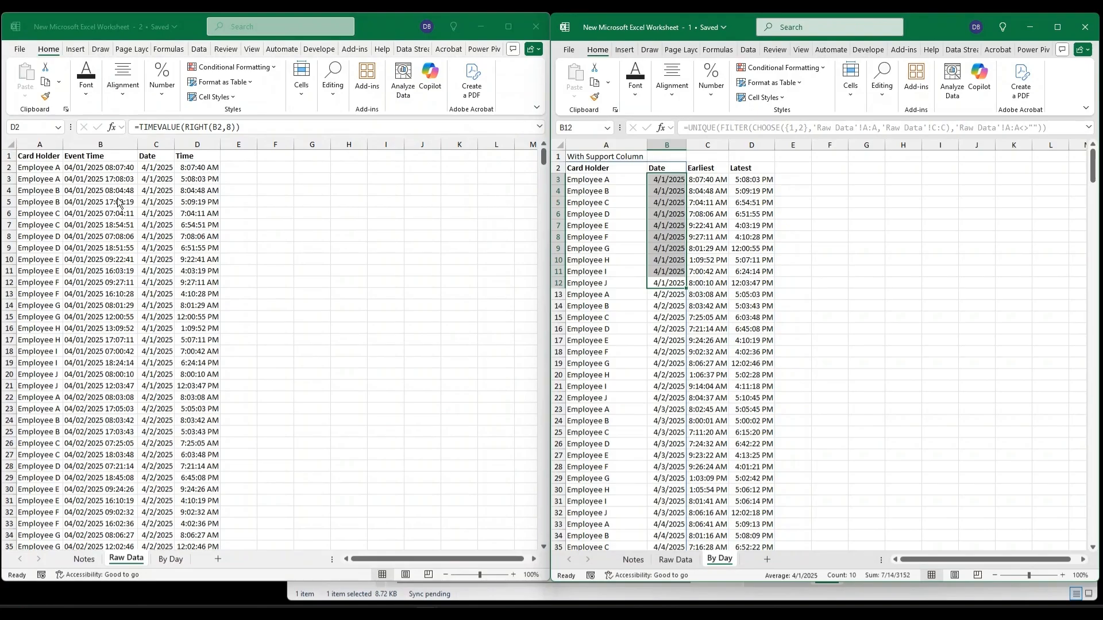
click(197, 167)
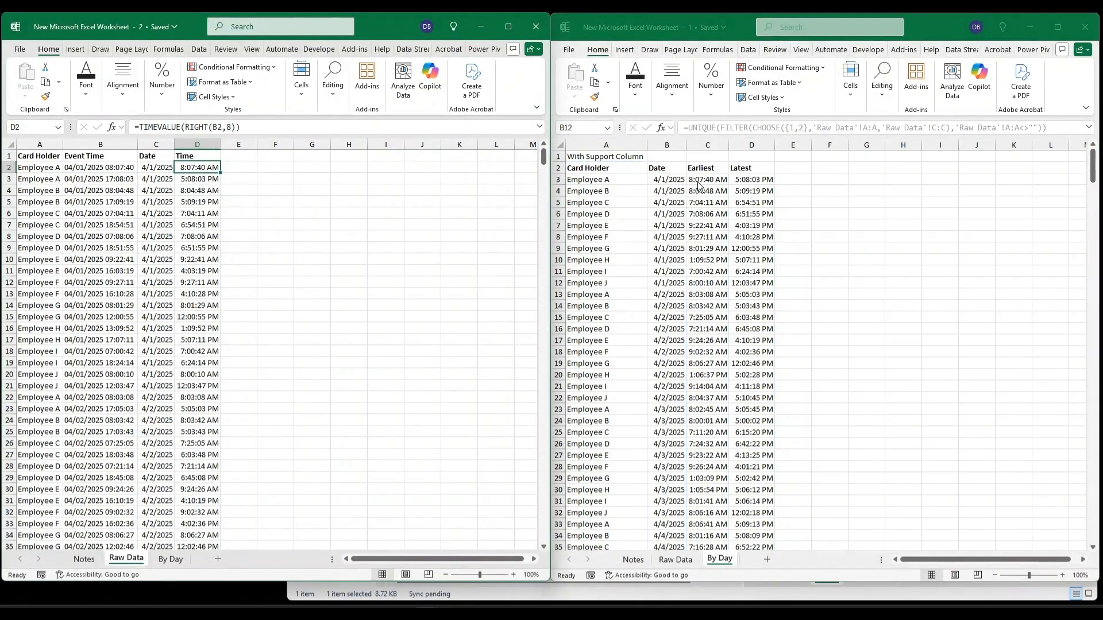
click(644, 185)
click(118, 170)
click(709, 144)
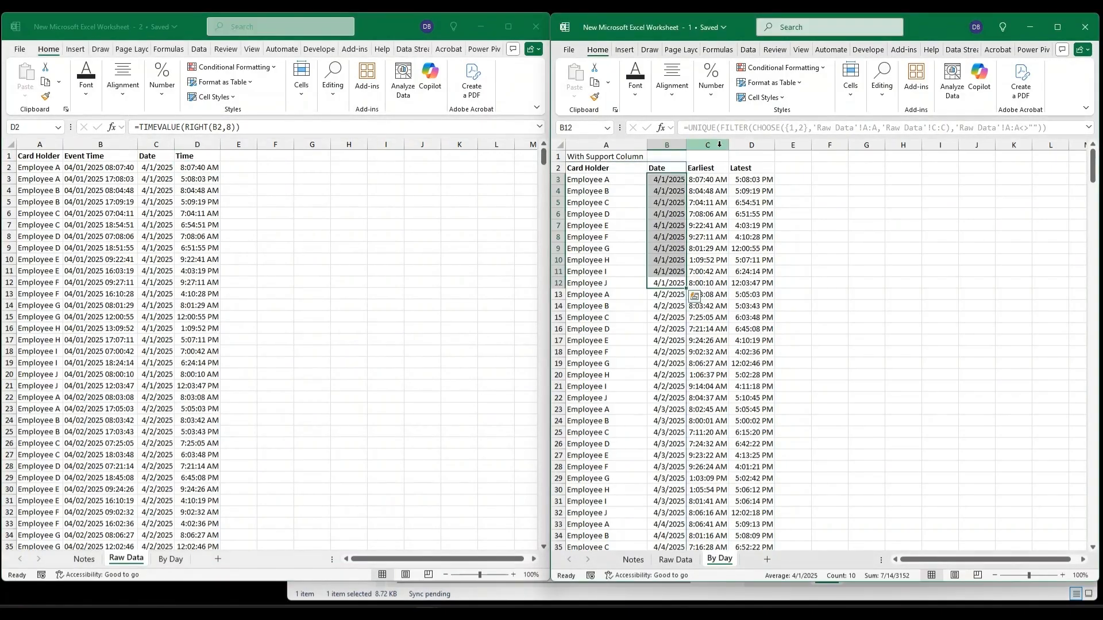
click(708, 145)
drag(599, 182, 756, 300)
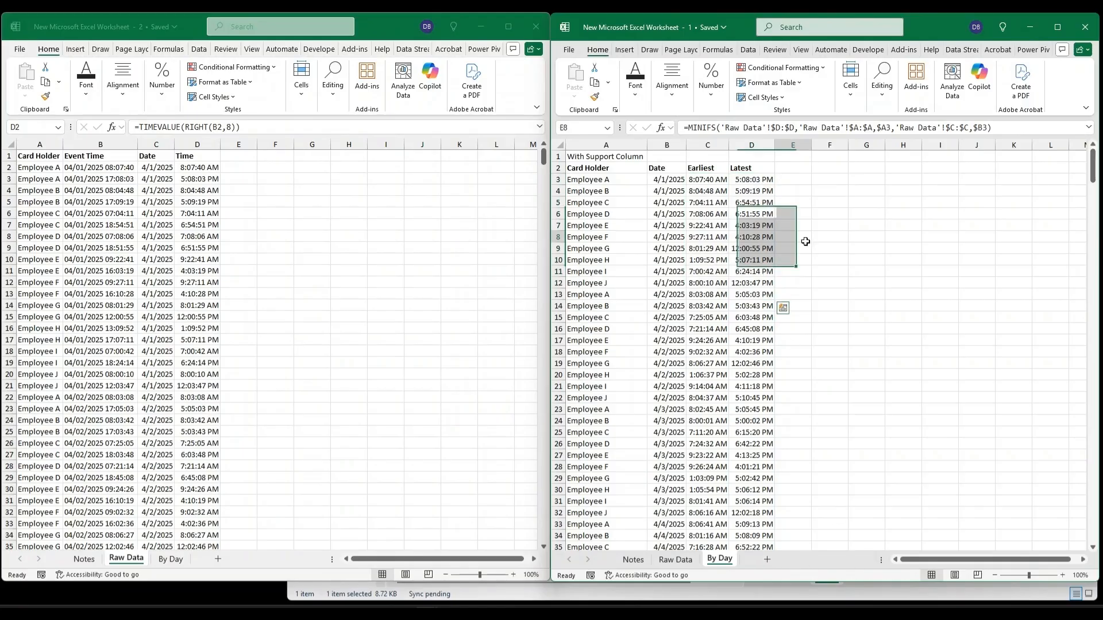
Add a new sheet after By Day and name it Pivot
click(767, 559)
double_click(760, 559)
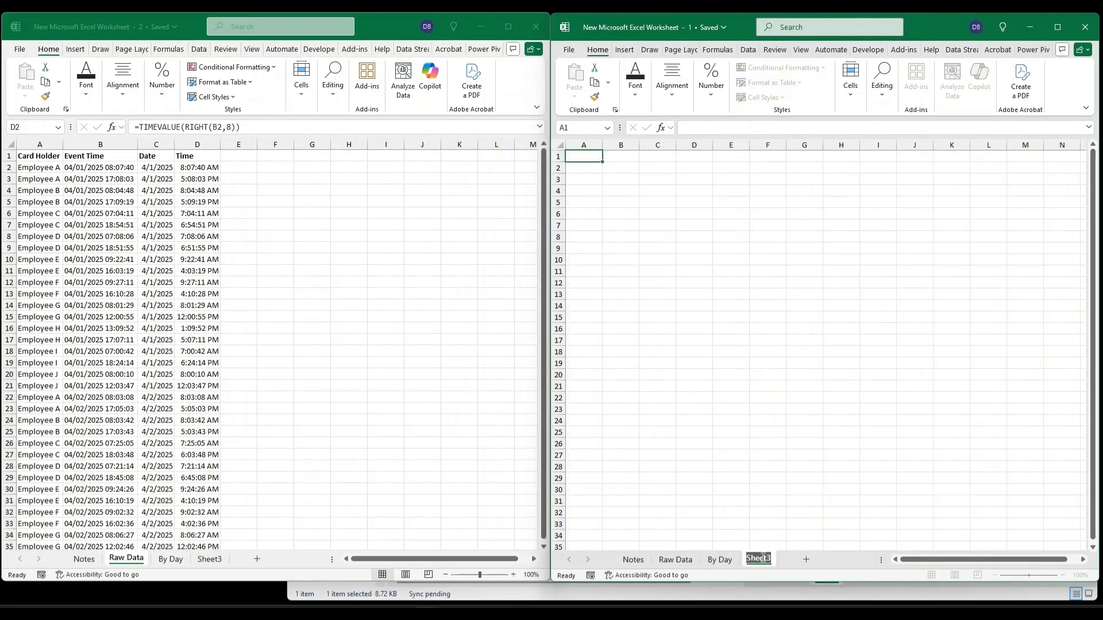
text(Pivot)
key(Return)
Insert a PivotTable at A1 of the Pivot sheet from the By Day data in columns A to D, starting at header row 2
click(624, 49)
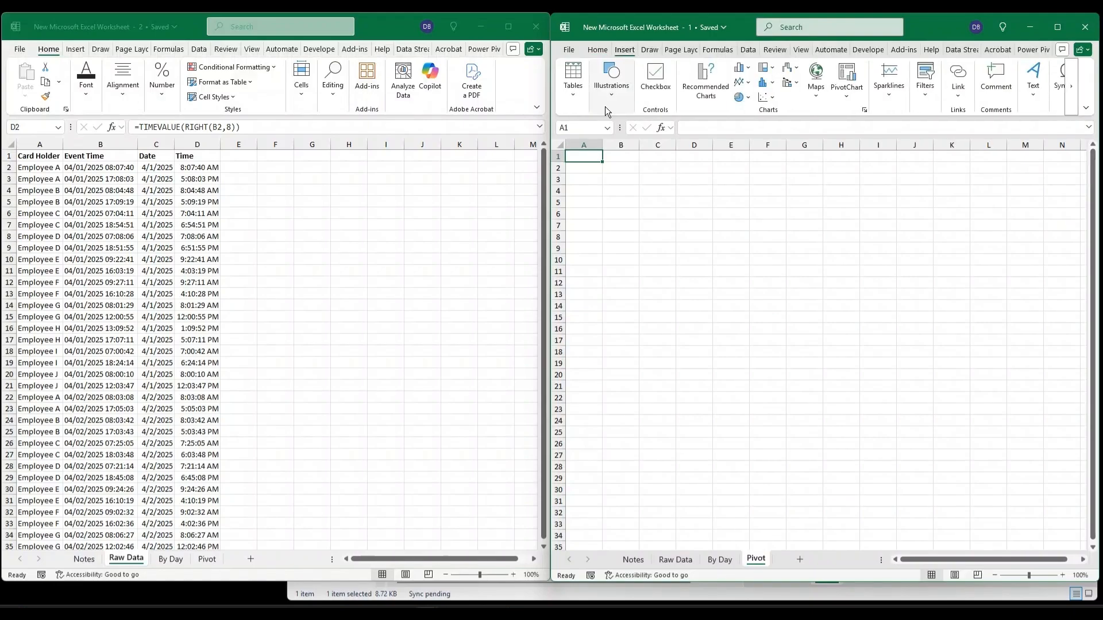
click(1057, 27)
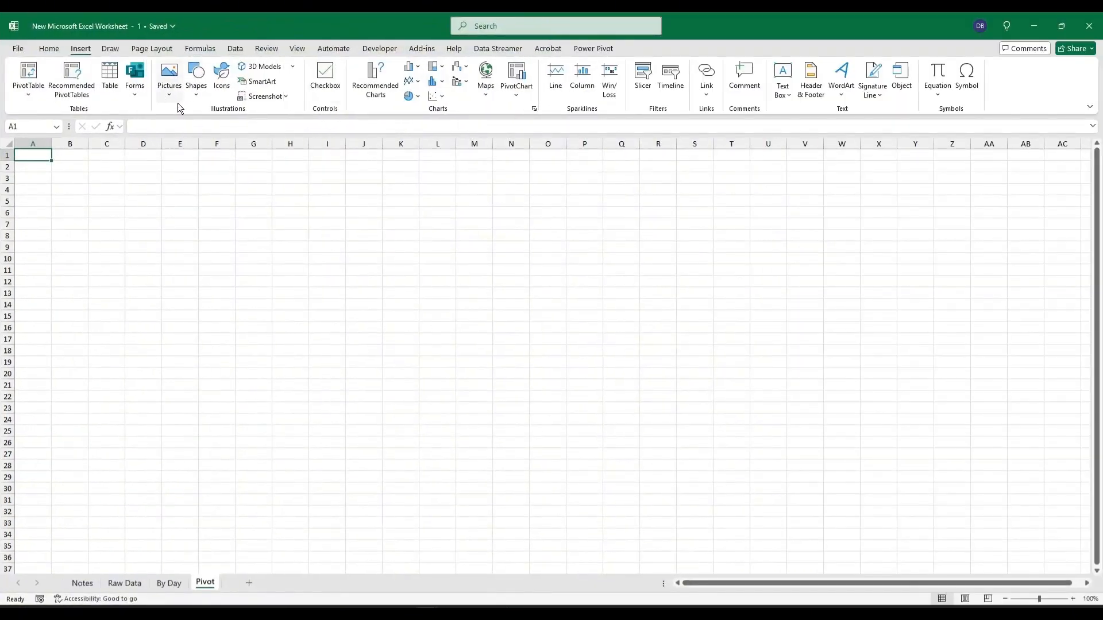
click(33, 98)
click(56, 110)
click(168, 583)
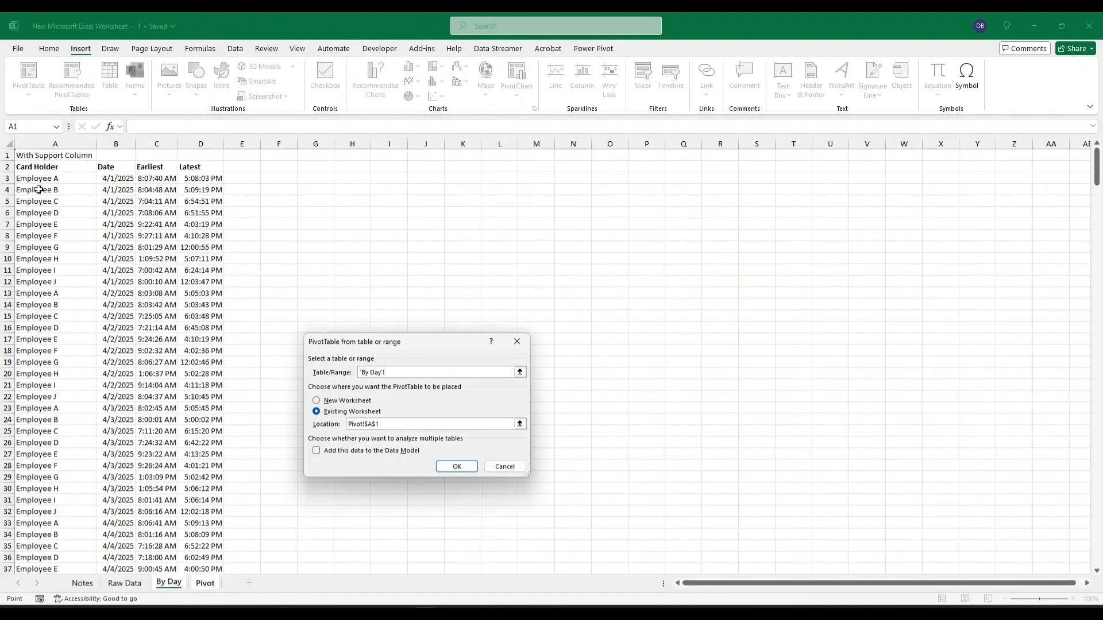
drag(34, 170, 191, 186)
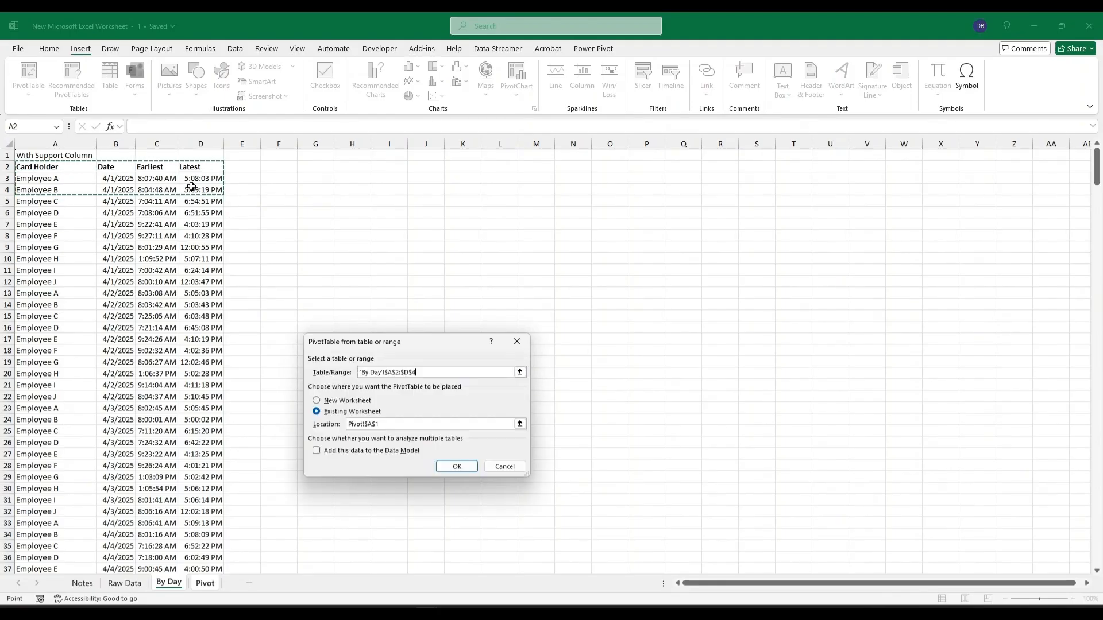
key(ctrl+shift+Down)
key(Return)
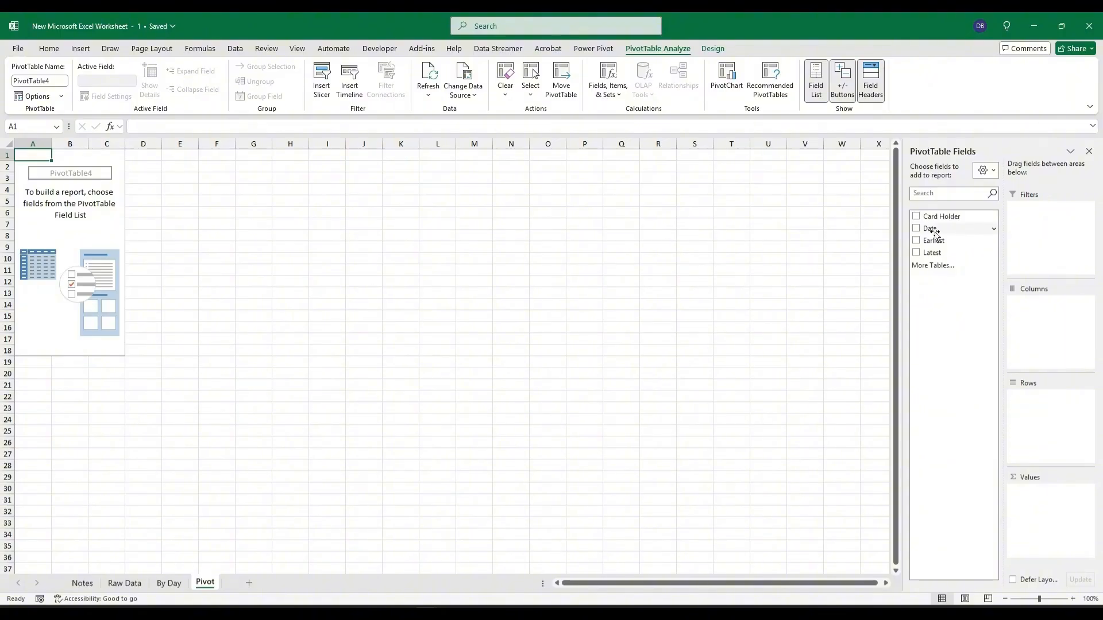
Lay out the PivotTable with Date as rows, Card Holder as columns and Earliest as values
drag(934, 232, 1032, 411)
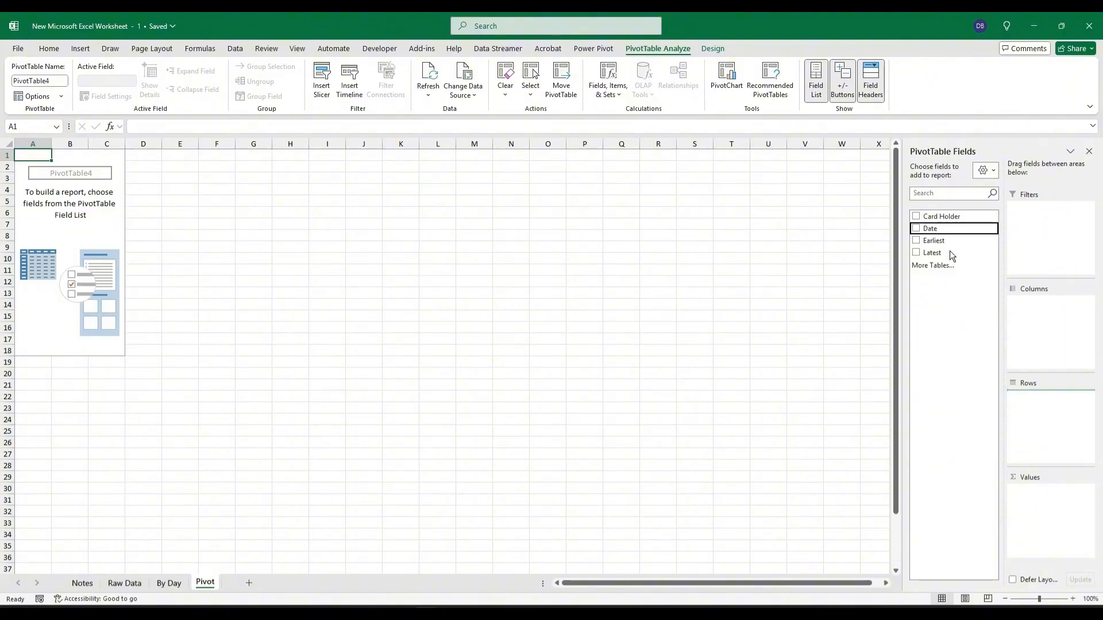
drag(942, 247, 1051, 507)
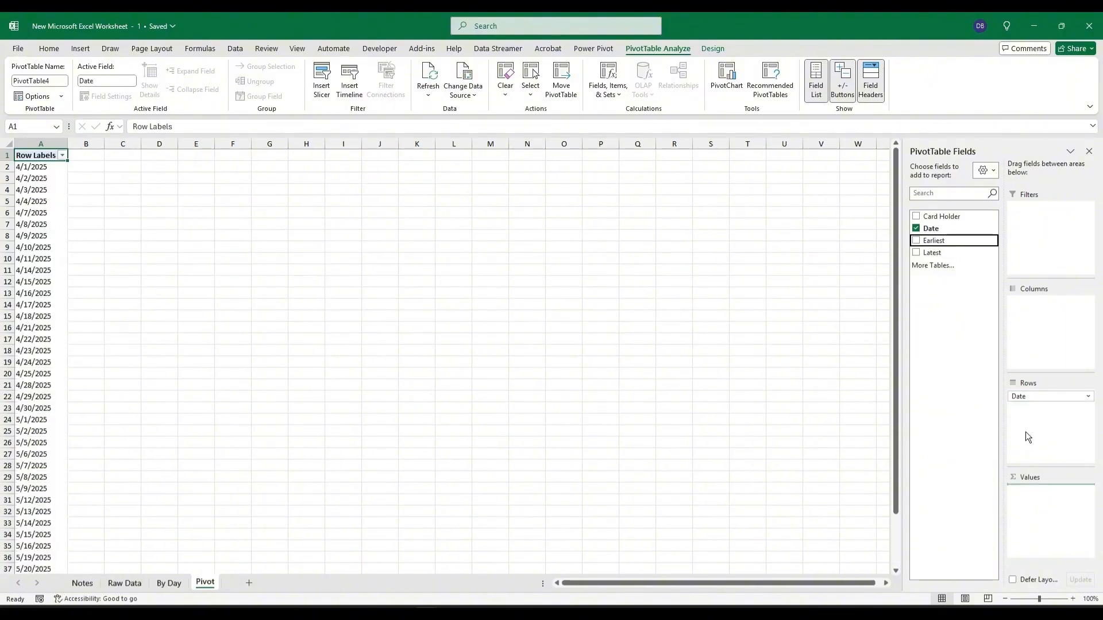
drag(1013, 295, 1030, 333)
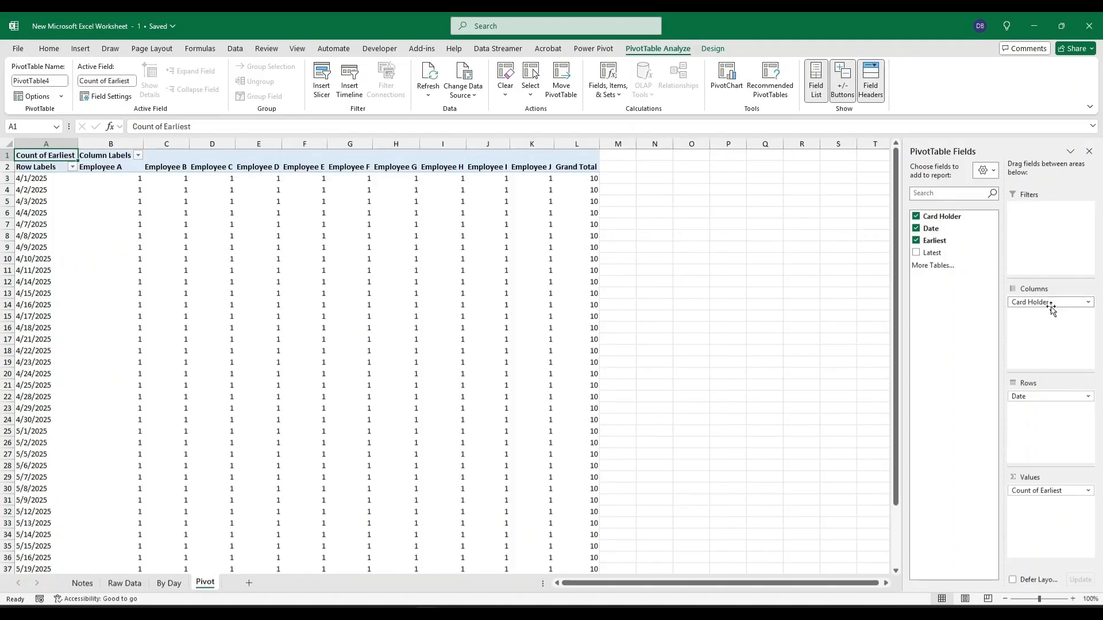
Summarize the Earliest value field by Sum instead of Count
click(1067, 489)
click(1045, 481)
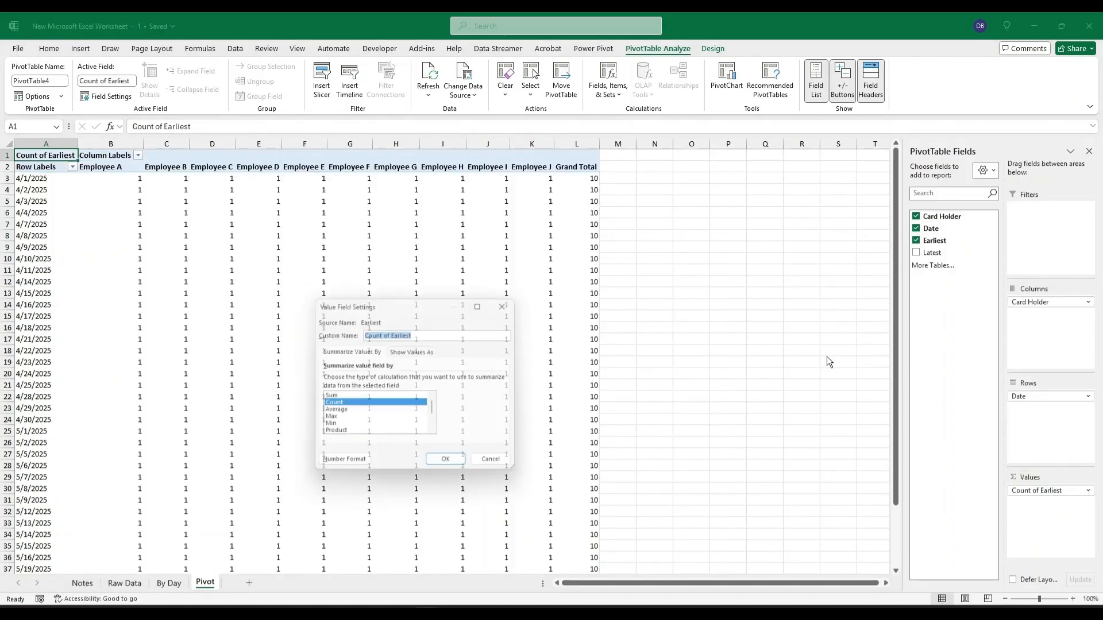
click(355, 397)
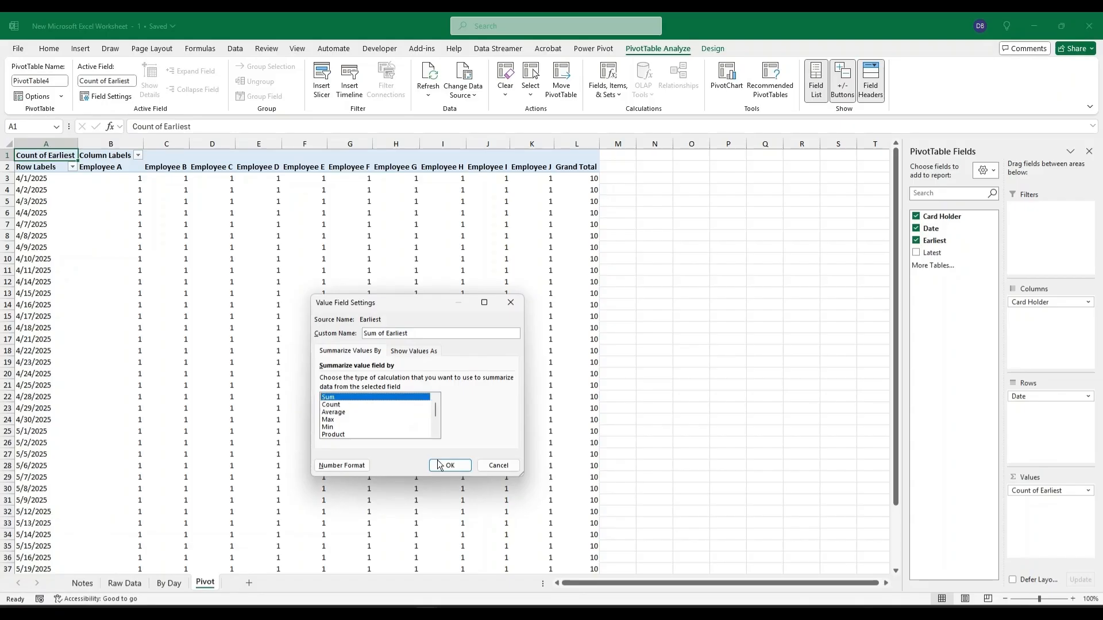
click(455, 470)
Apply the custom number format [$-en-US]h:mm:ss AM/PM to all Earliest values in the PivotTable, from B3 through the grand totals
click(122, 178)
key(ctrl+shift+Right)
key(ctrl+shift+Down)
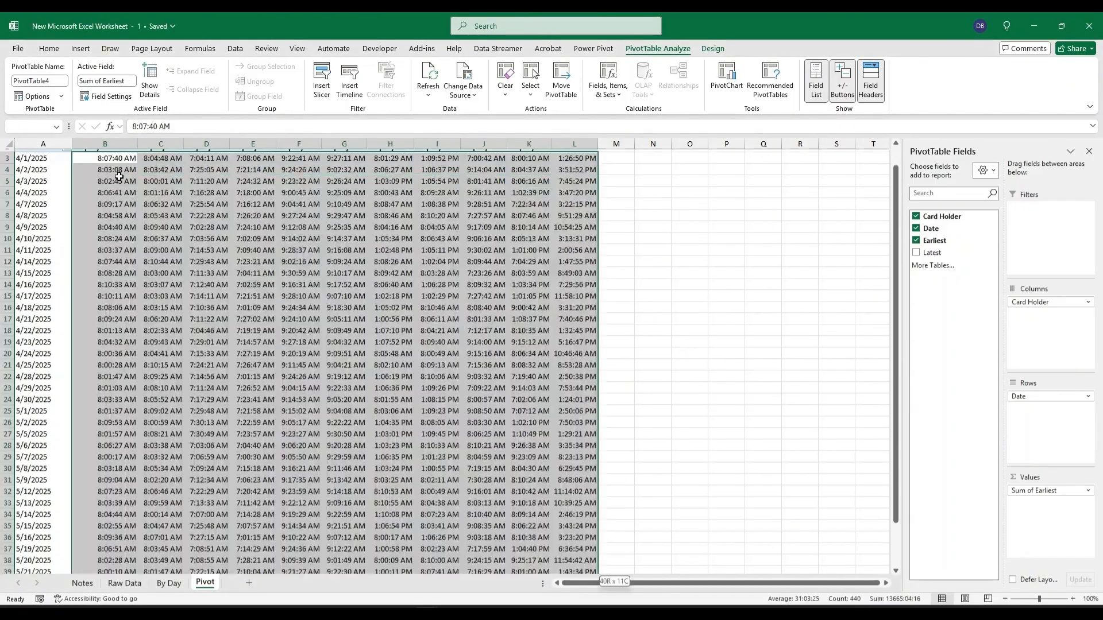
click(49, 48)
click(497, 75)
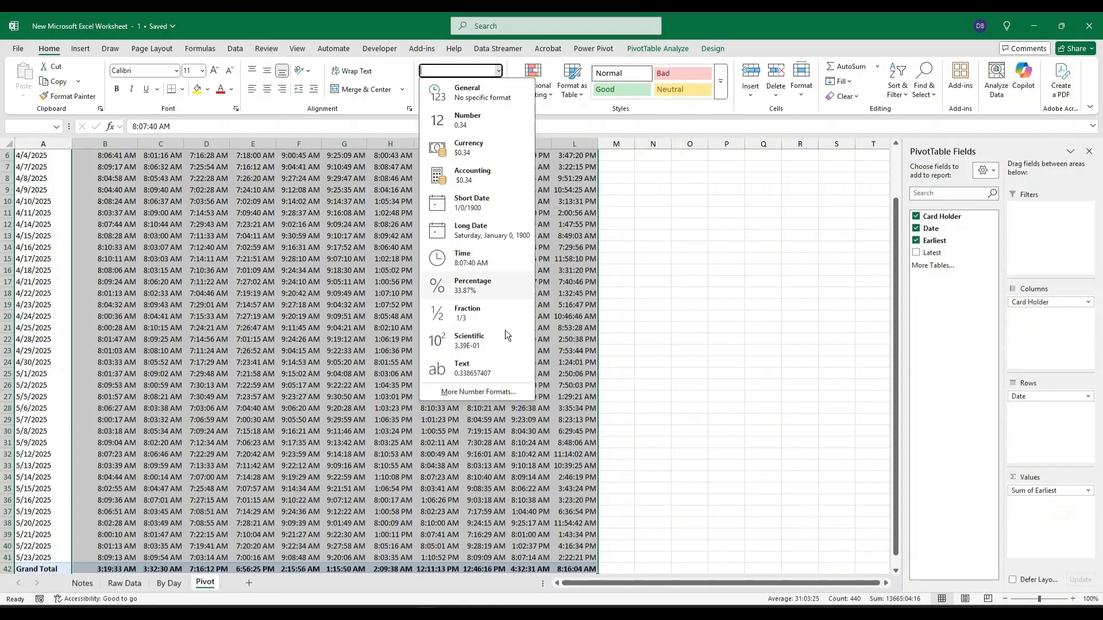
click(487, 388)
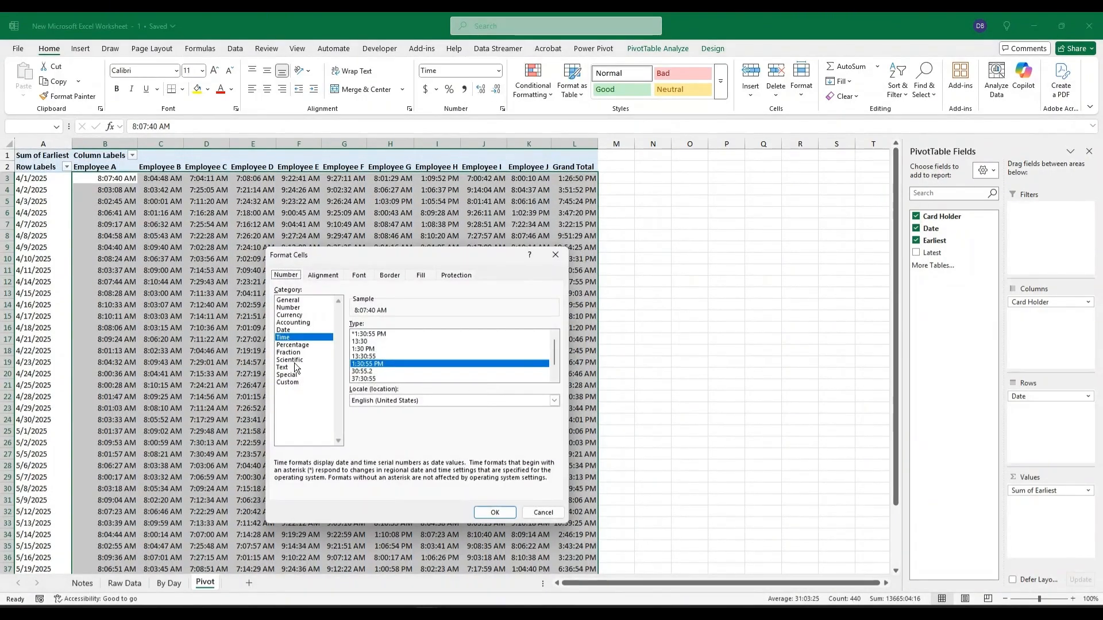
click(330, 382)
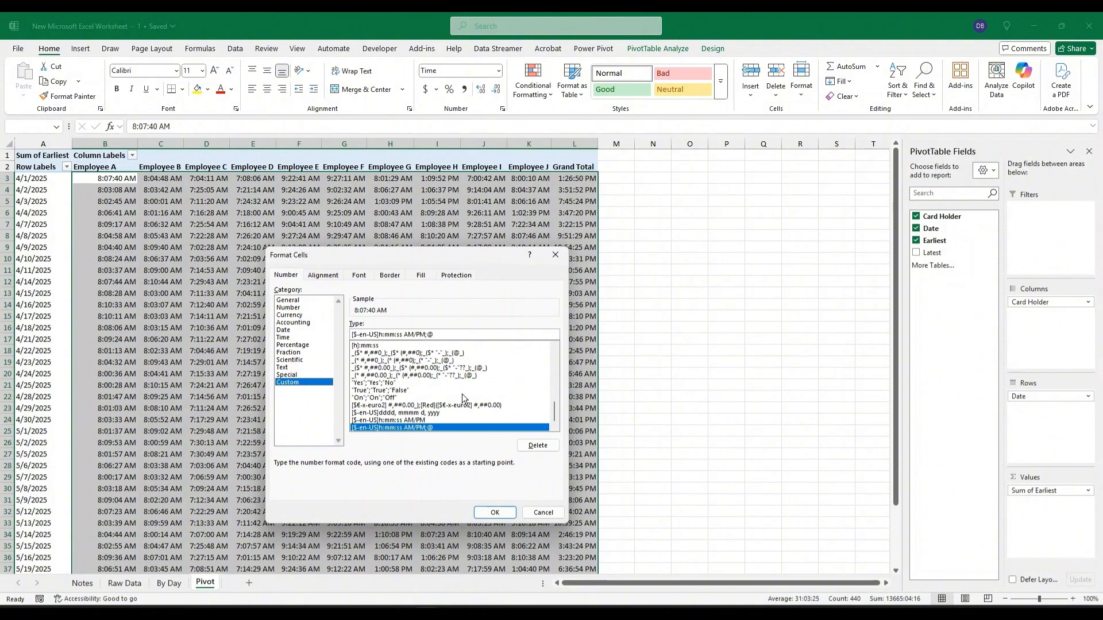
click(431, 420)
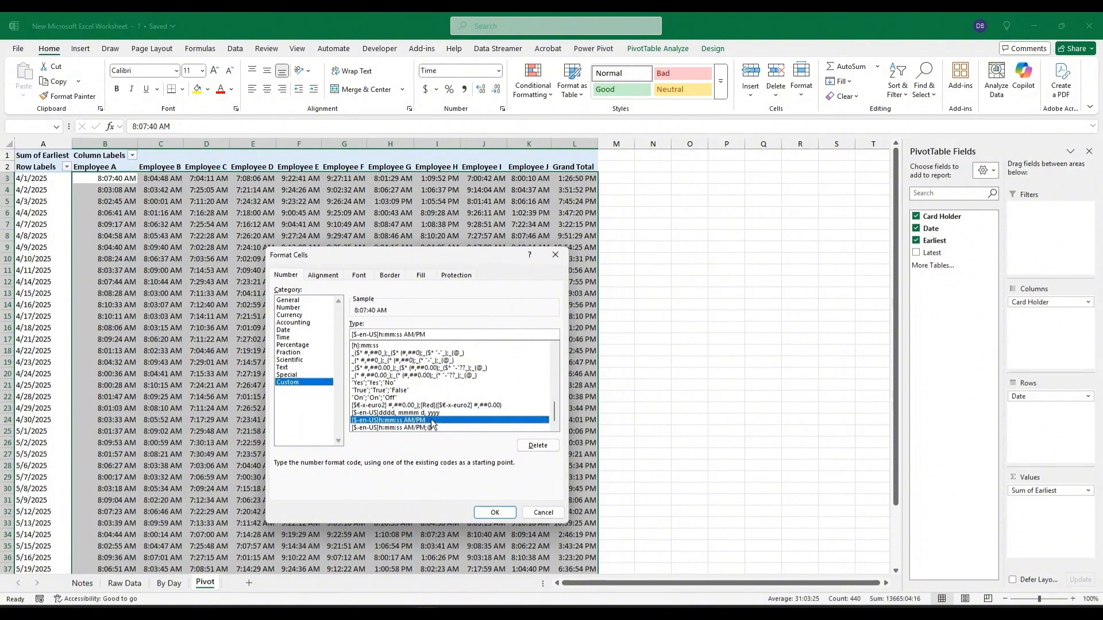
key(Return)
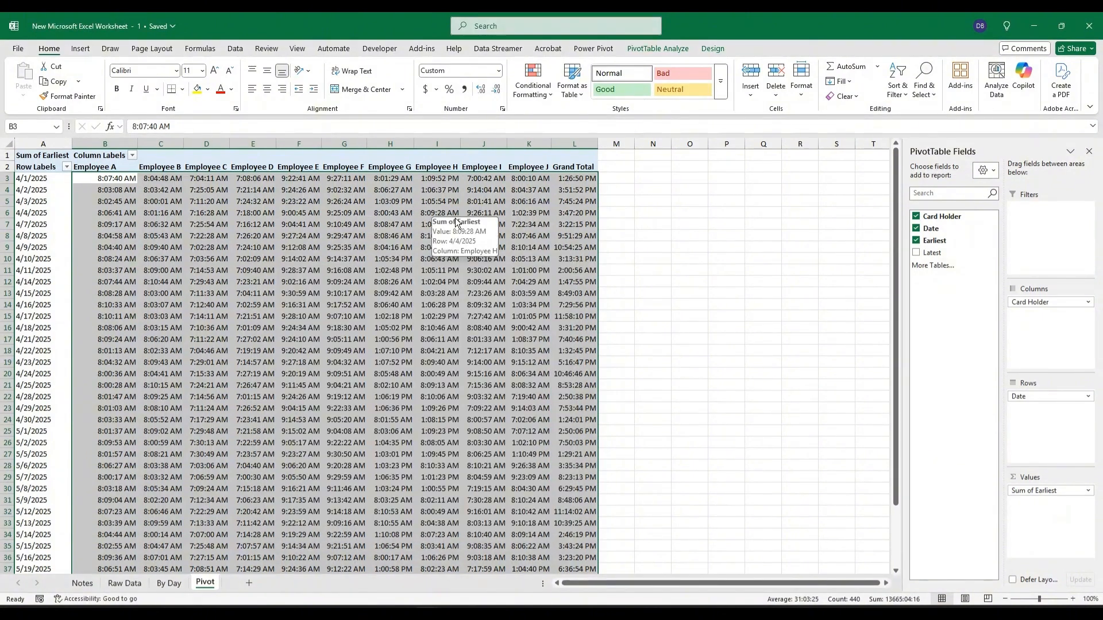
click(712, 225)
Turn off the PivotTable's grand totals for both rows and columns
click(516, 210)
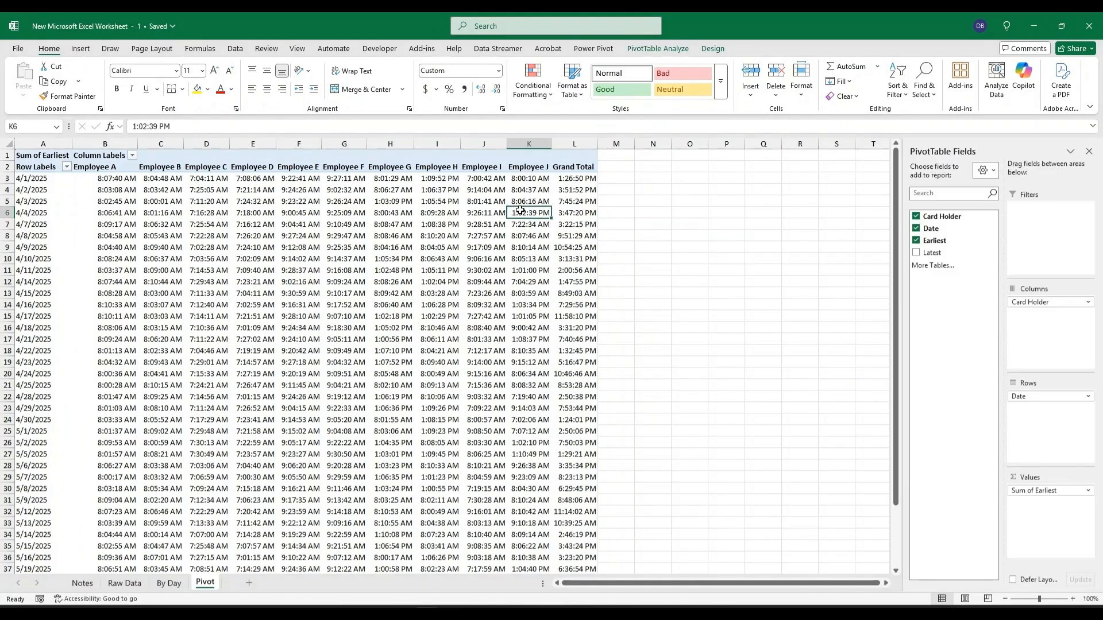
right_click(520, 210)
click(603, 427)
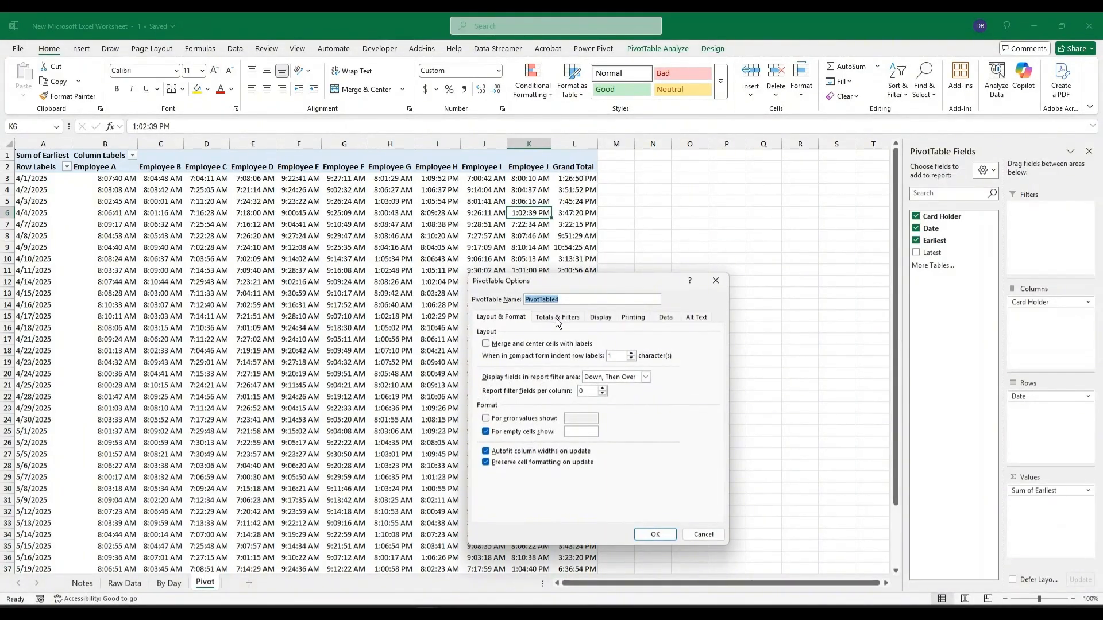
click(557, 318)
click(529, 344)
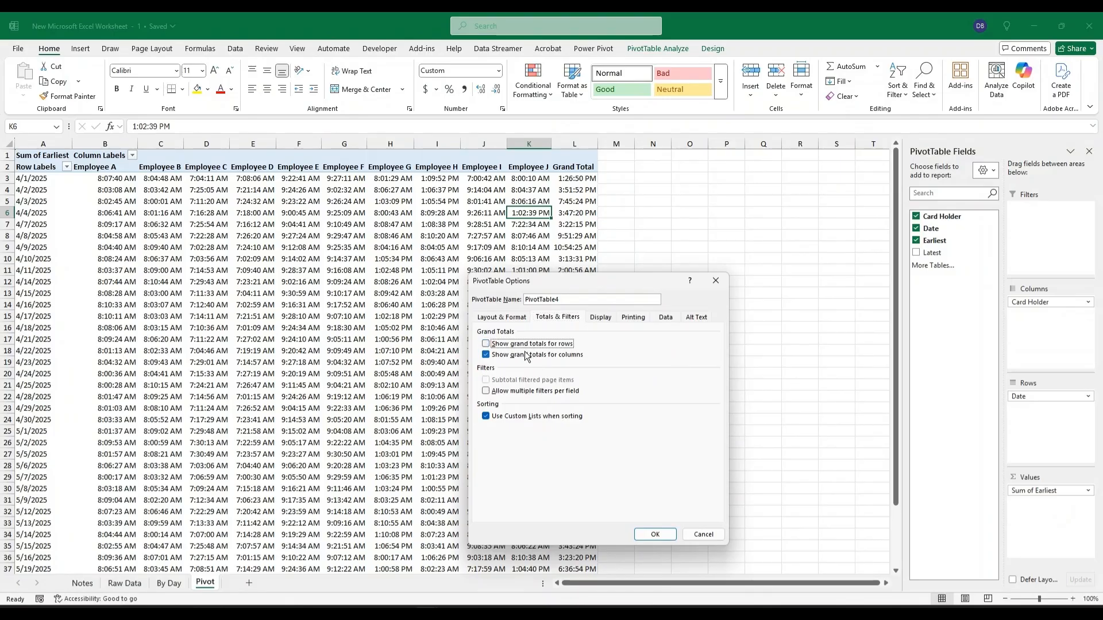
click(527, 356)
click(655, 534)
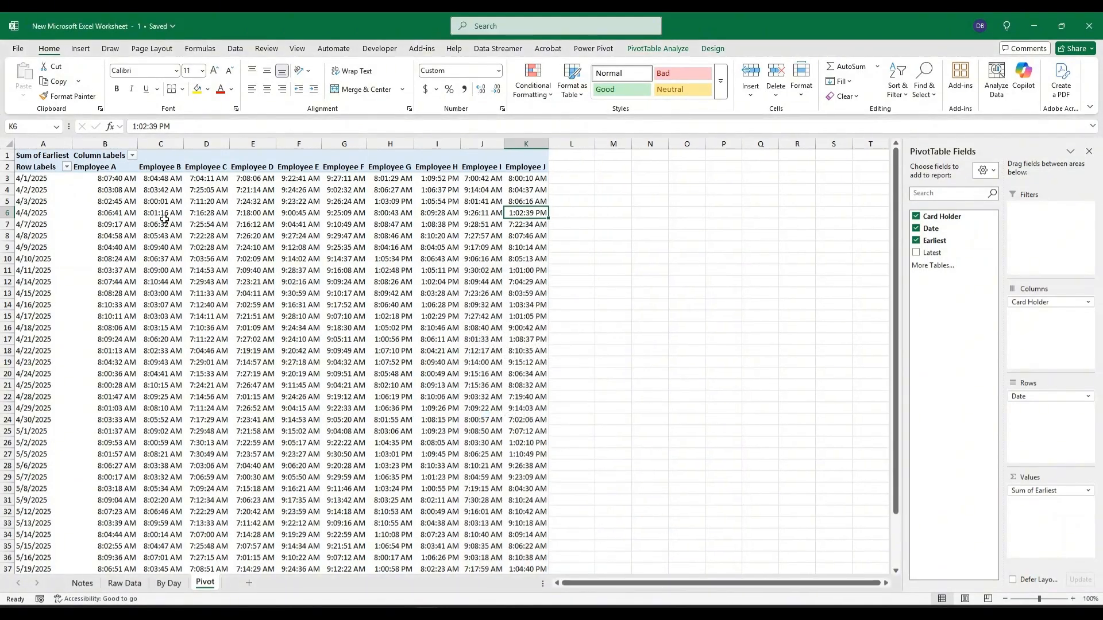
Format all employees' Earliest values from B3 through column K with the 1:30 PM time format, without seconds
drag(125, 180, 534, 328)
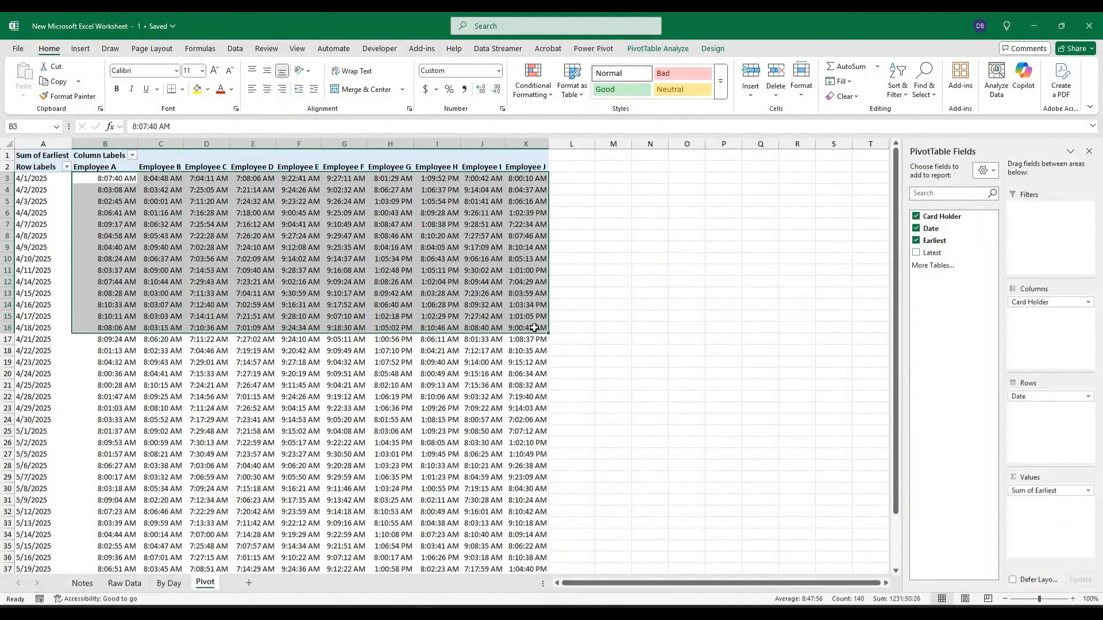
key(ctrl+shift+Down)
key(ctrl+1)
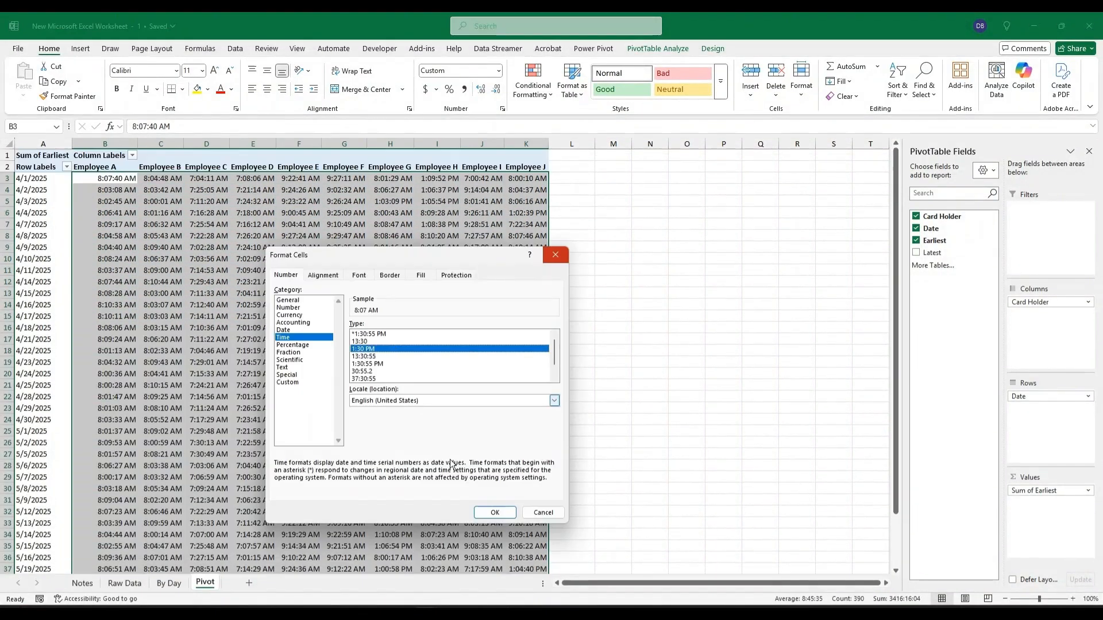
click(488, 510)
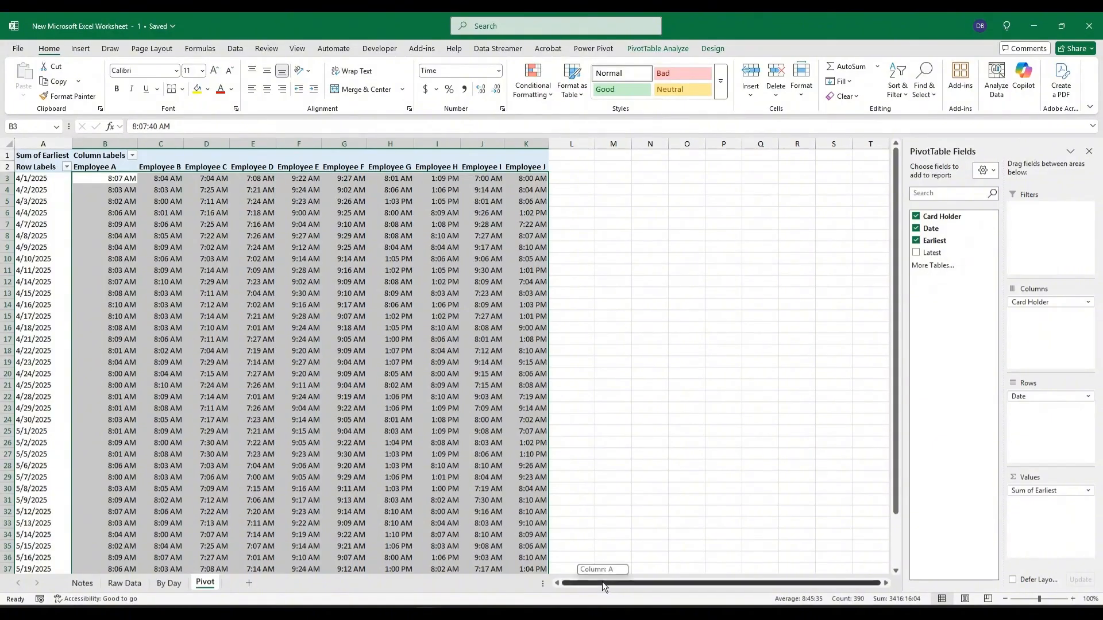
Apply a three-color scale to the Earliest values that shades early times green and late times red
click(548, 95)
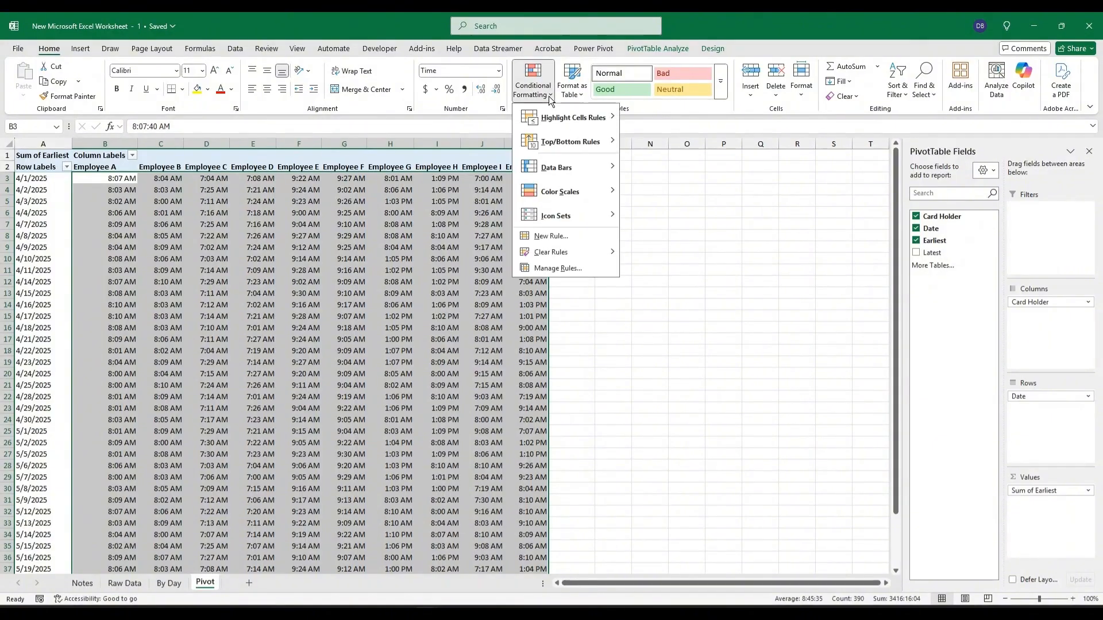
mouse_move(590, 189)
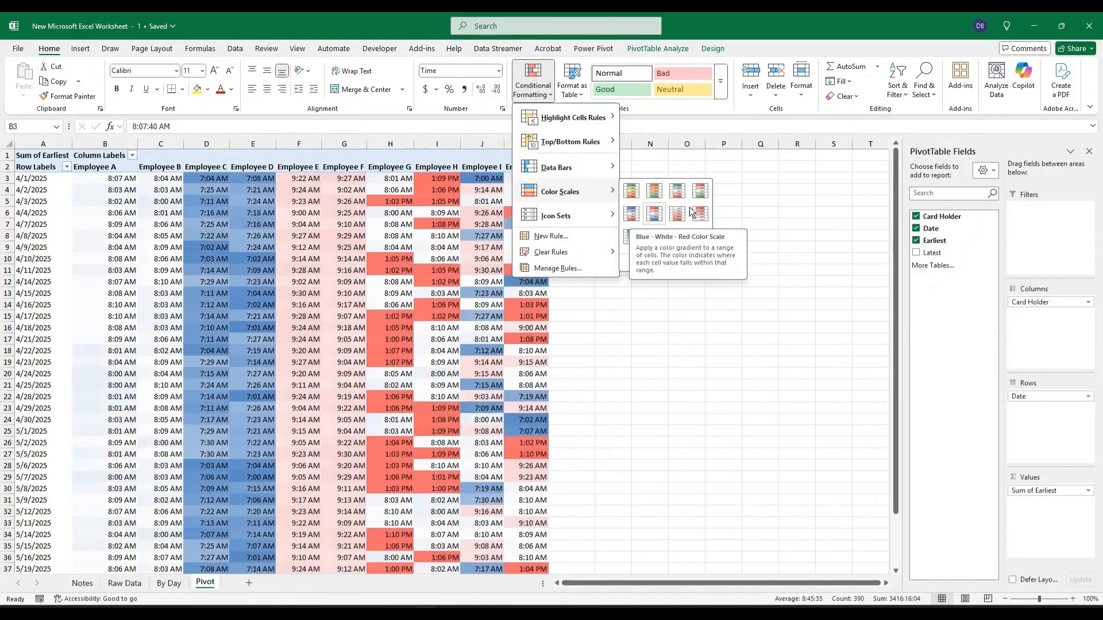
click(677, 190)
Examine the color-shaded earliest times per employee across all dates
click(105, 162)
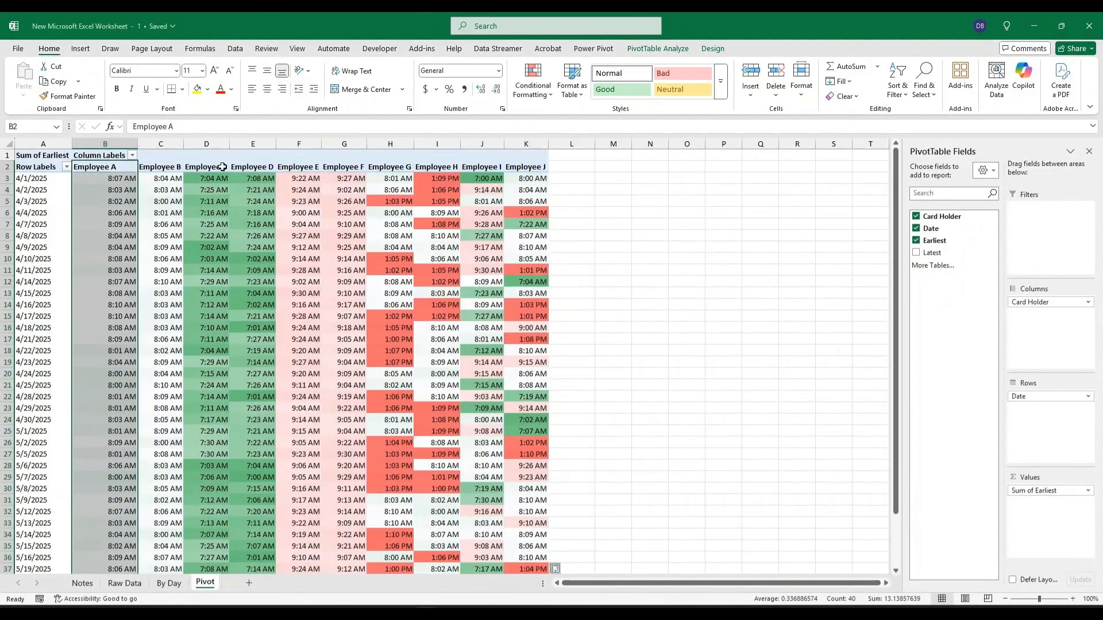
click(101, 155)
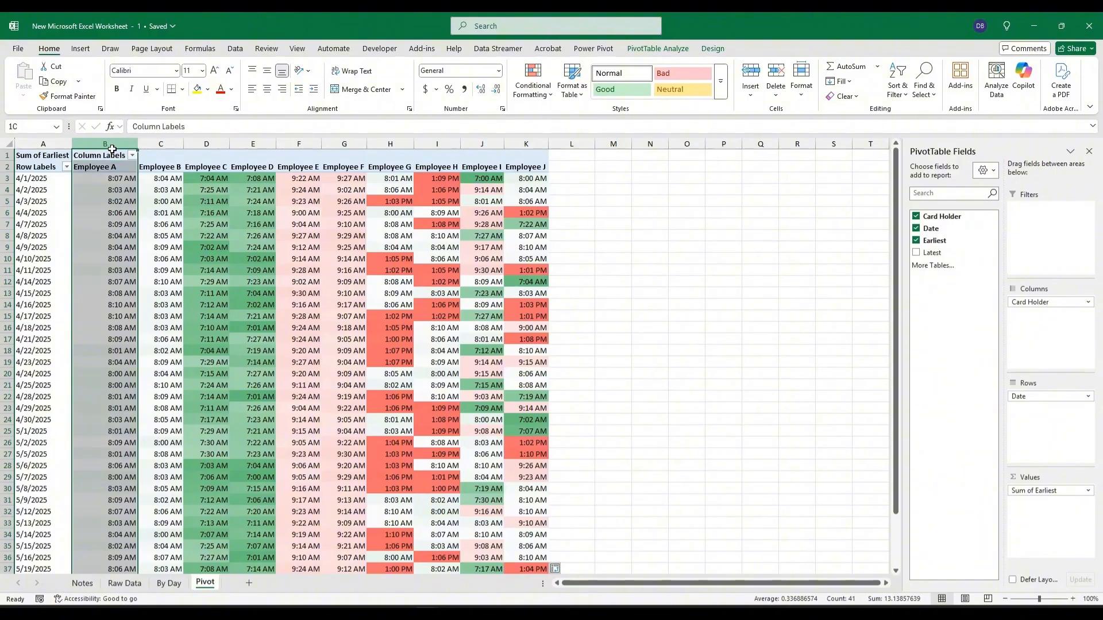
drag(613, 179, 650, 178)
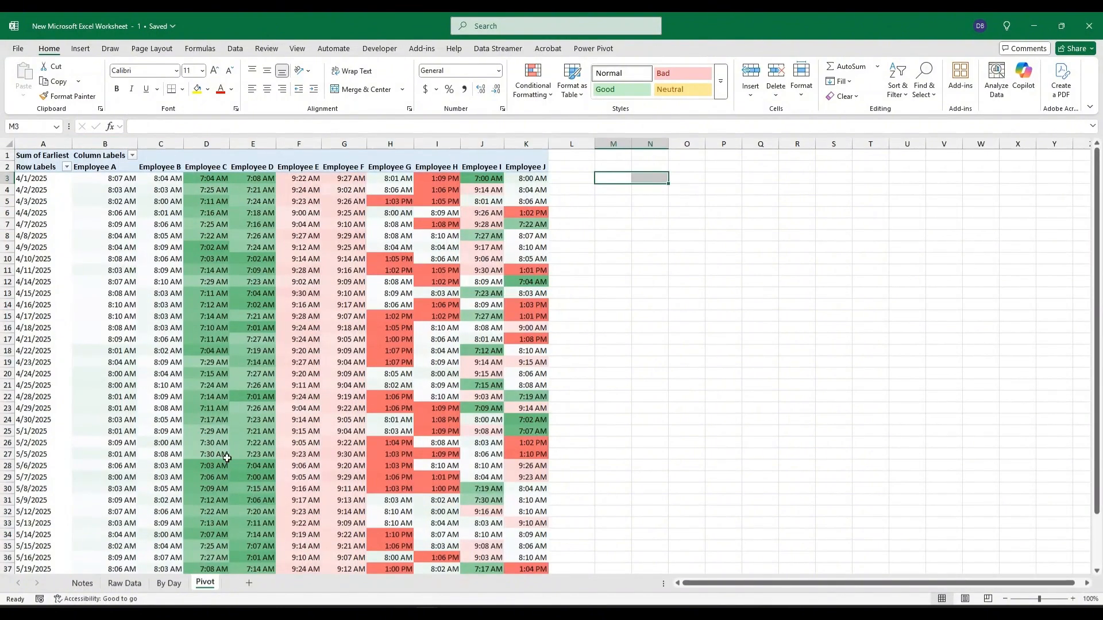
scroll(229, 428, down, 7)
scroll(221, 444, up, 7)
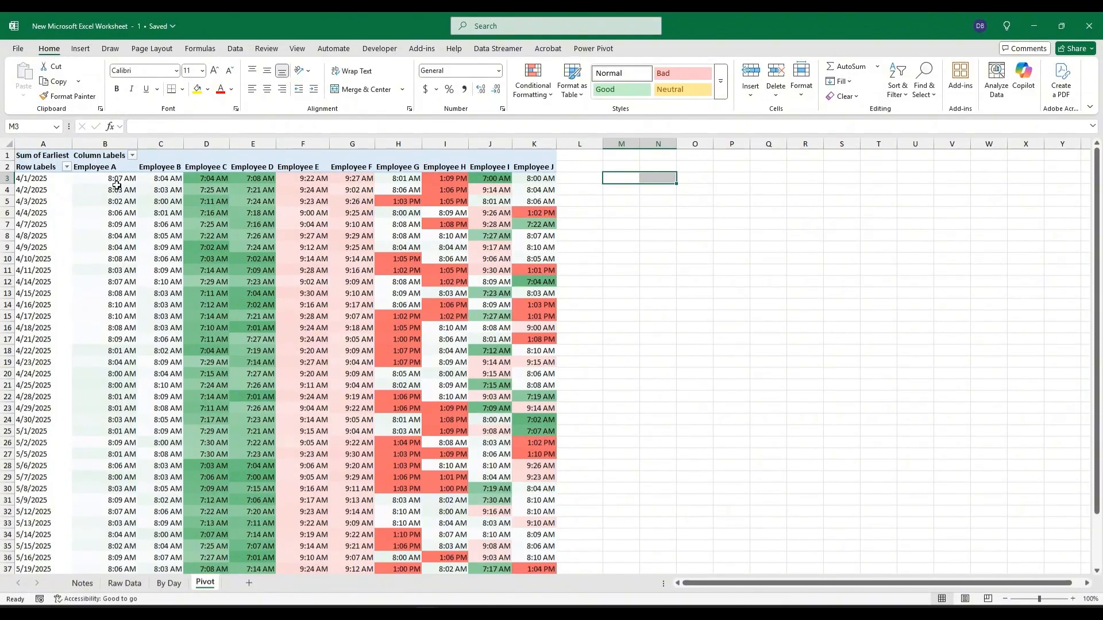
drag(116, 185, 121, 286)
Copy the whole Earliest PivotTable (A1:K41) and paste it at M1
click(48, 153)
key(shift+Right)
key(shift+Right)
key(shift+Right)
key(shift+Right)
key(shift+Right)
key(shift+Right)
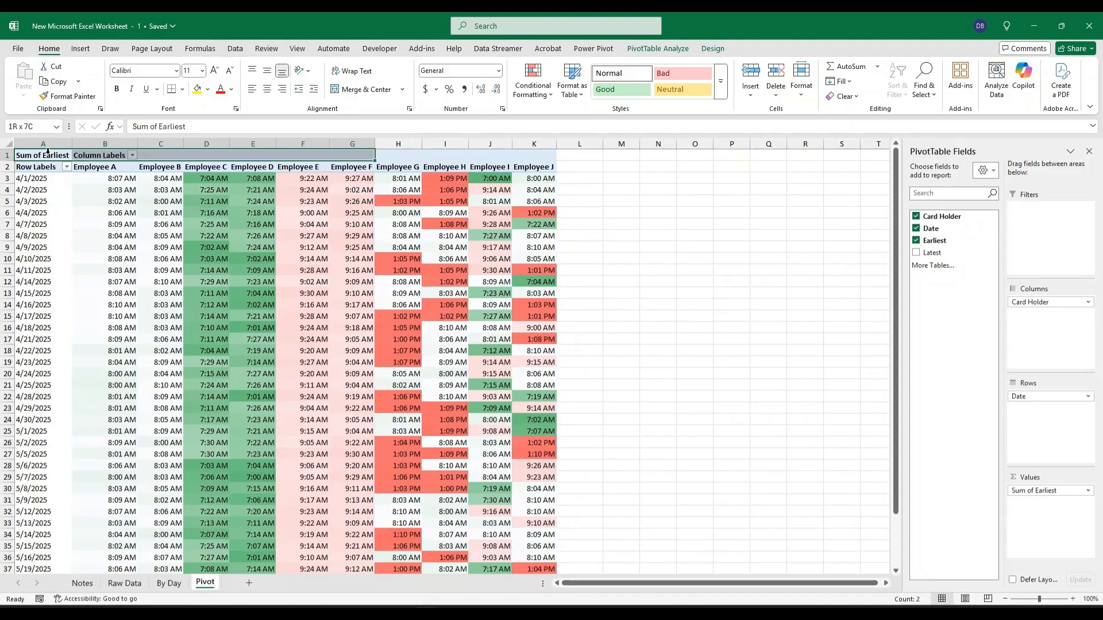
drag(368, 155, 569, 579)
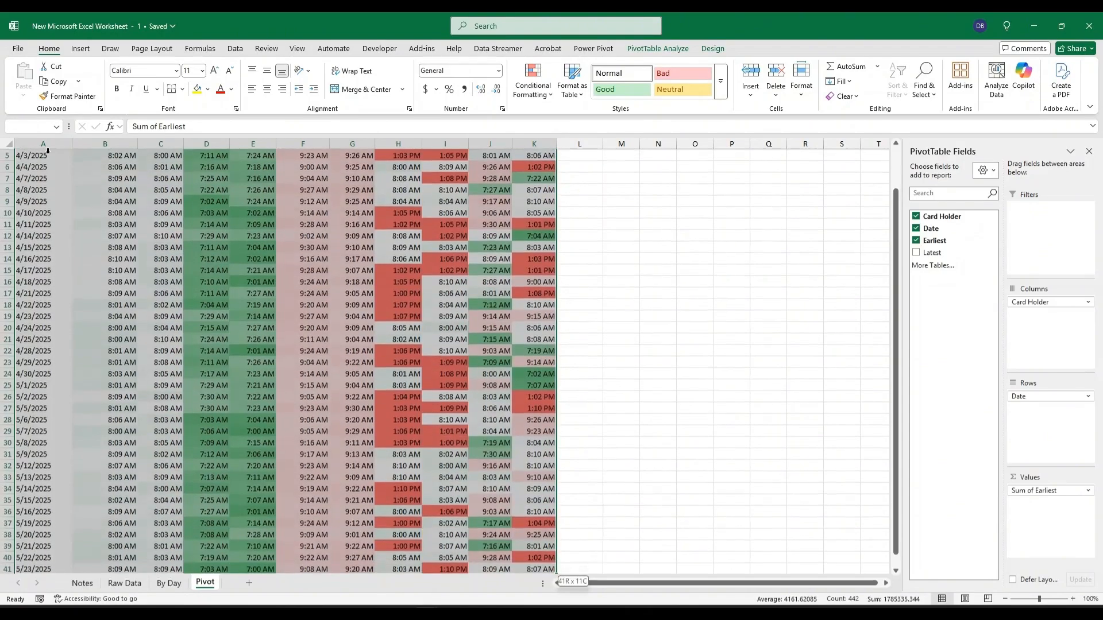
key(ctrl+c)
scroll(629, 158, up, 2)
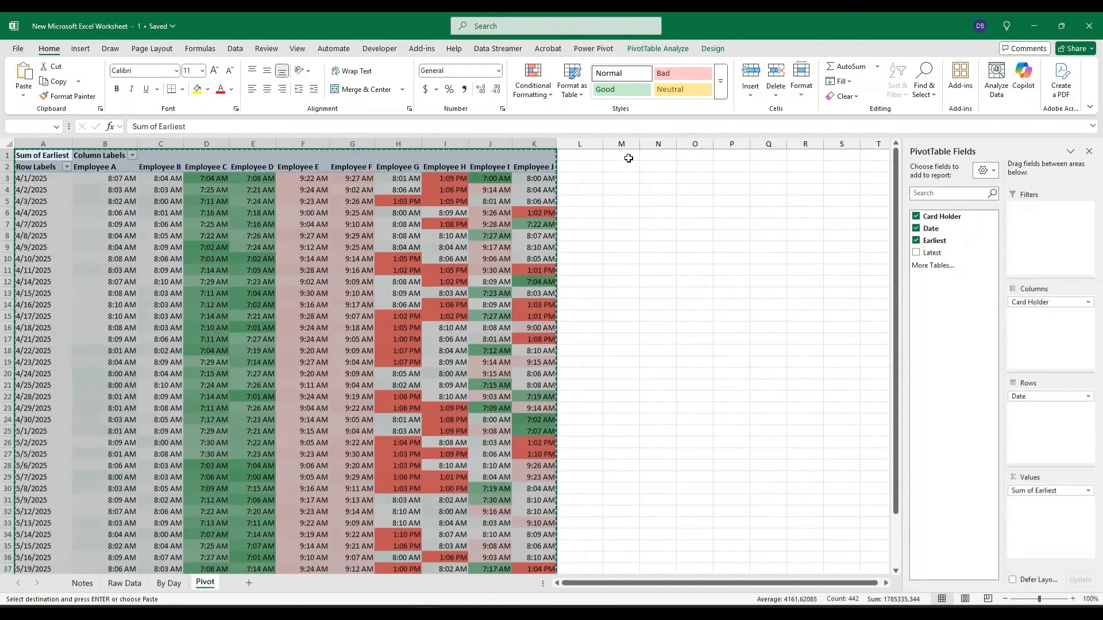
click(628, 158)
key(ctrl+v)
Replace Earliest with the sum of Latest in the copied PivotTable and show its values as times in the 1:30 PM format
click(804, 247)
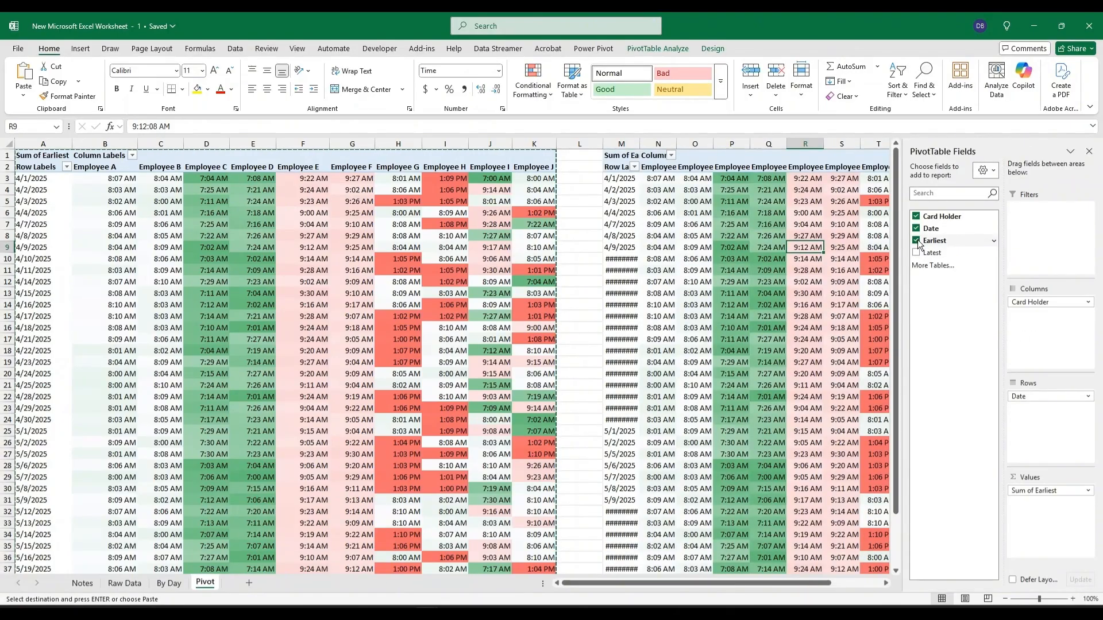
click(917, 242)
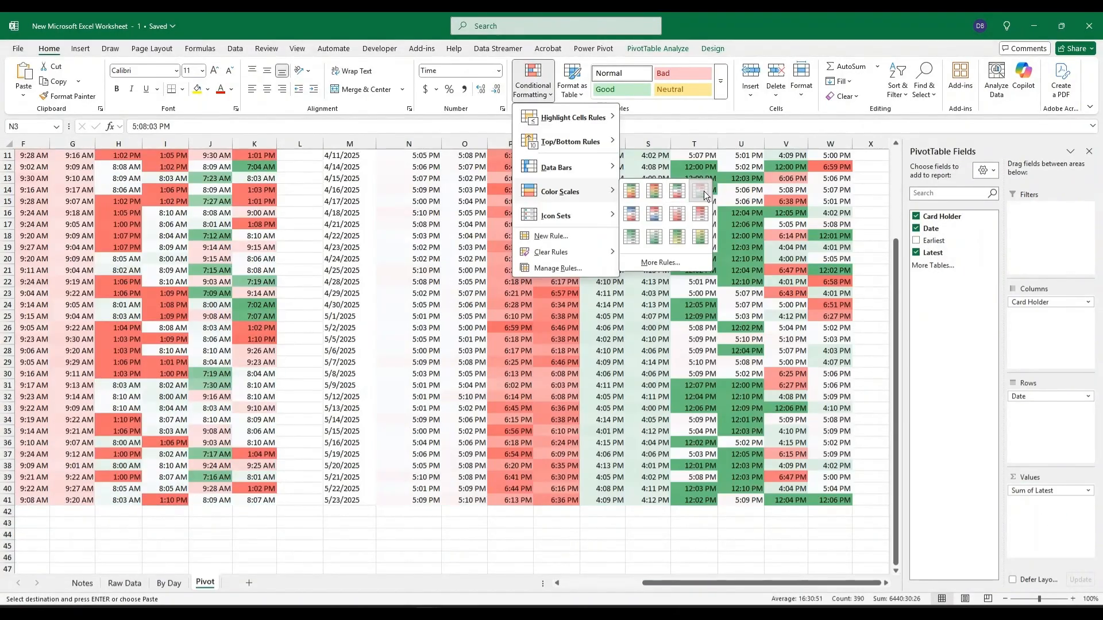
Try a color scale on the Latest values that shades late times red and early times green
click(702, 192)
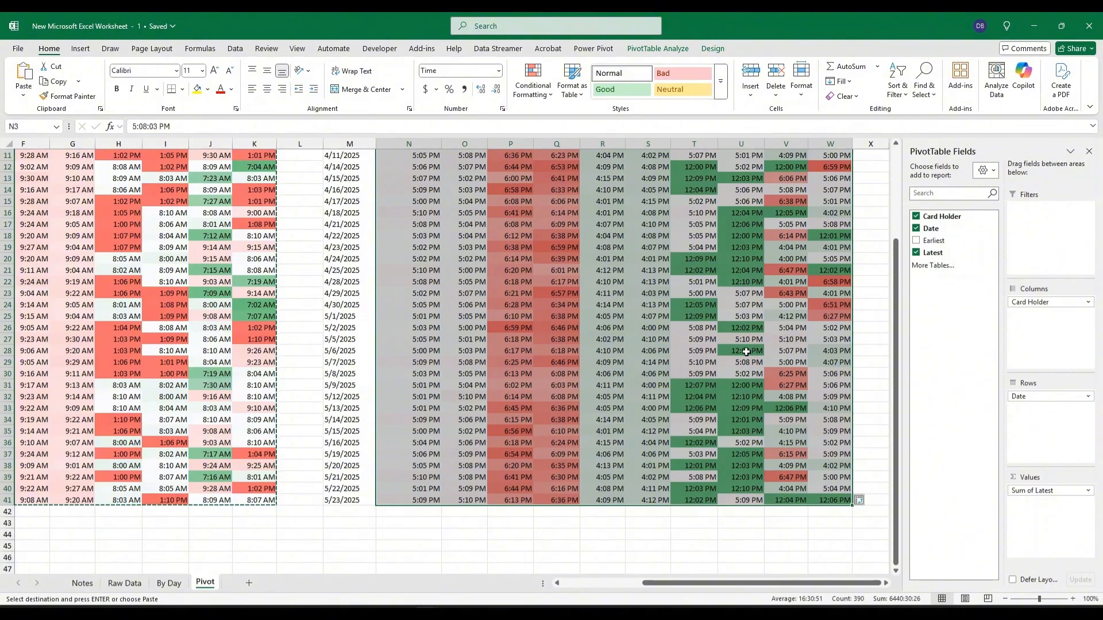
scroll(735, 353, up, 3)
click(694, 304)
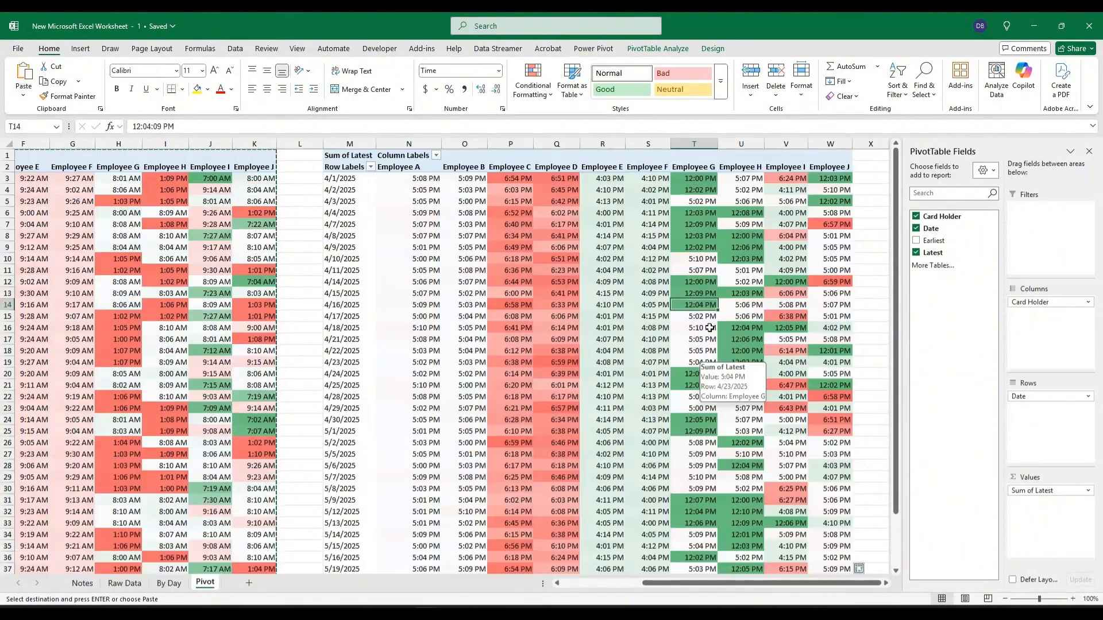
click(744, 348)
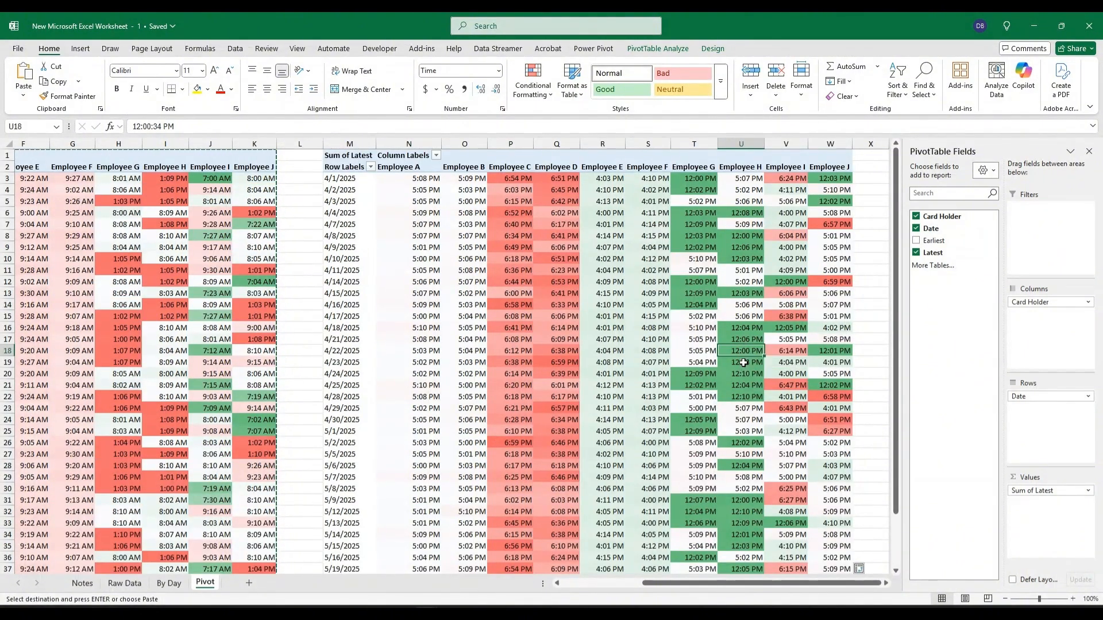
Reverse the color scale on the Latest values so late times are shaded green and early times red
scroll(744, 363, down, 1)
click(733, 326)
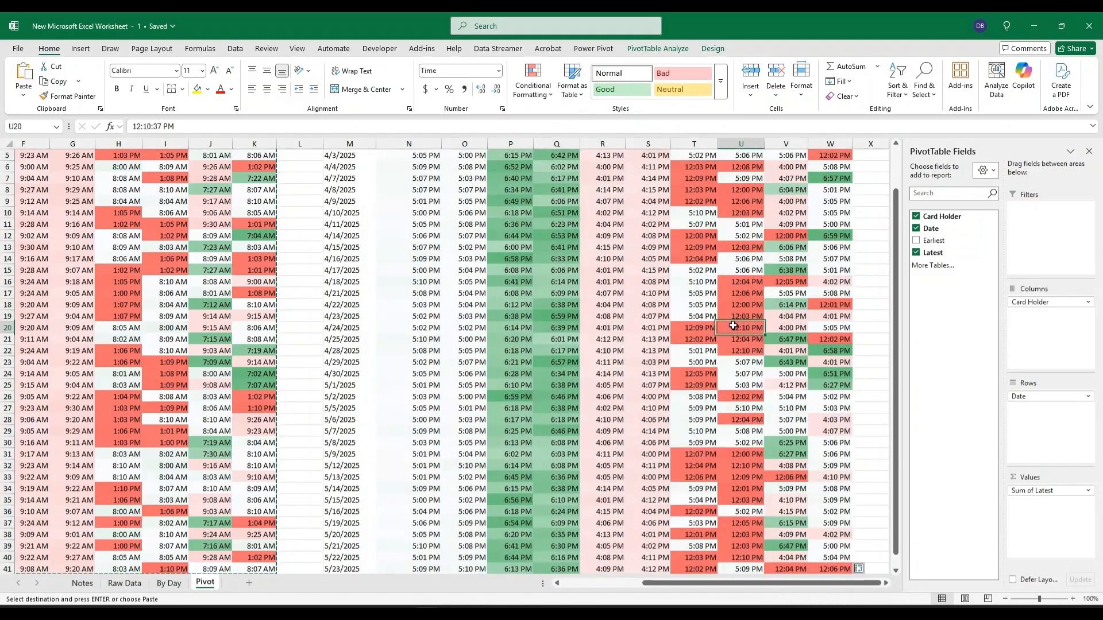
scroll(752, 302, up, 1)
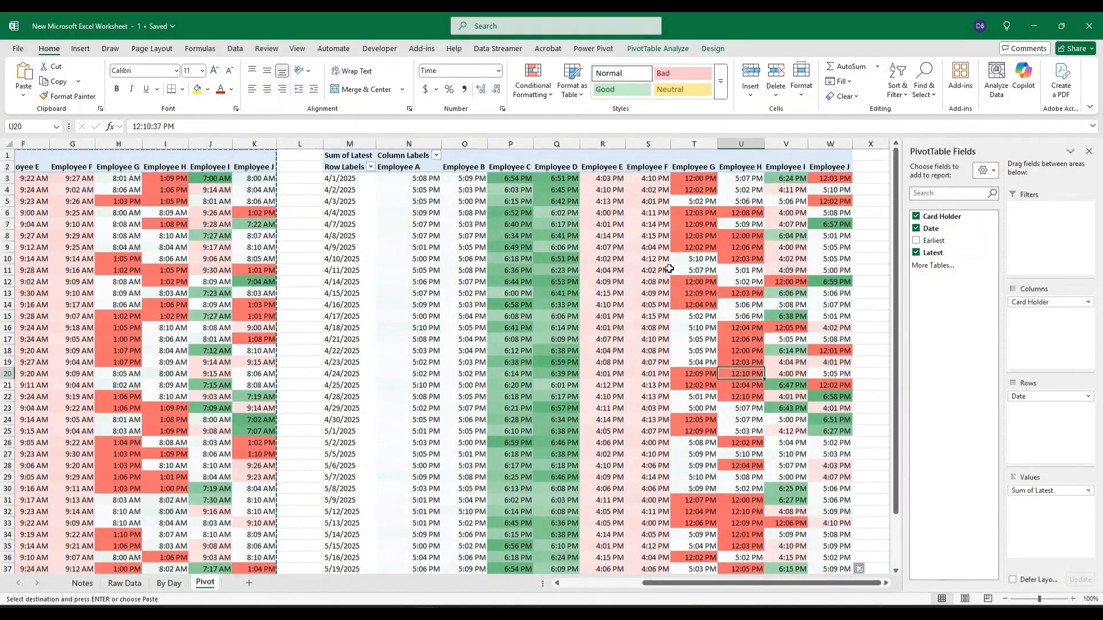
click(569, 305)
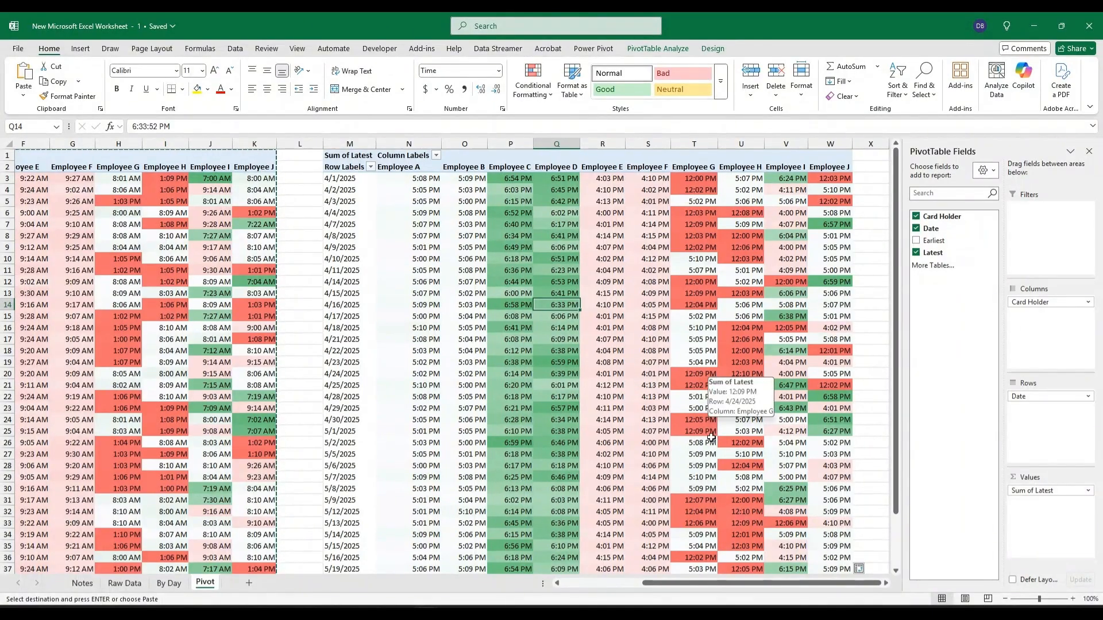
drag(760, 585, 687, 587)
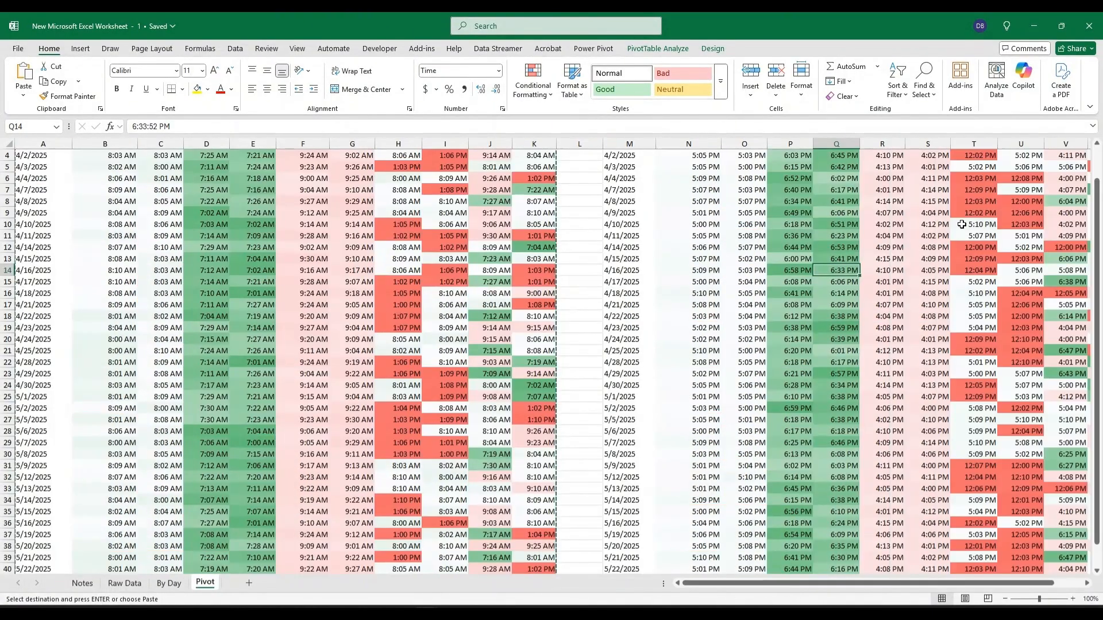